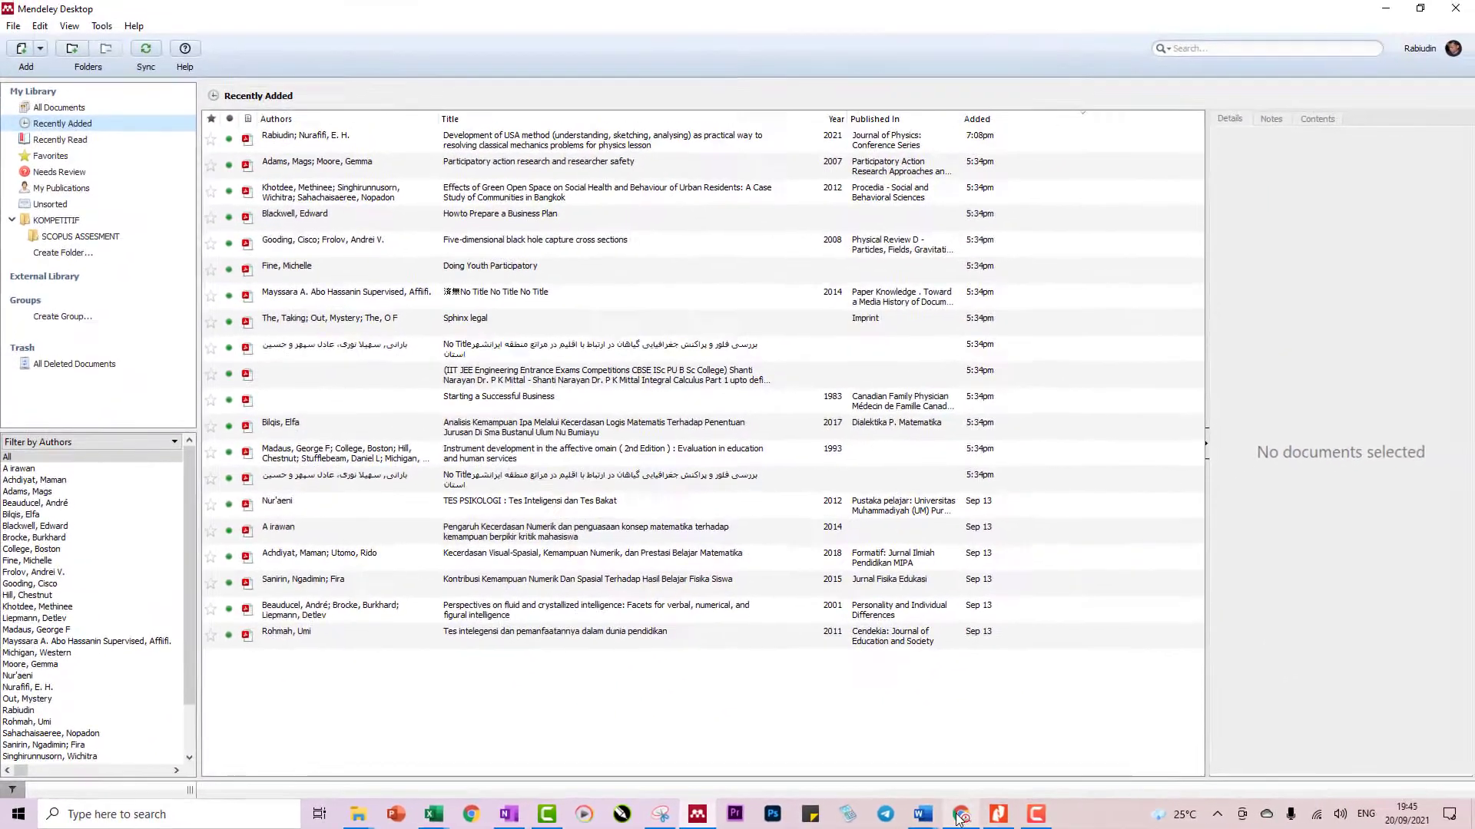
- Switch to Chrome and open Google Scholar (scholar.google.com) in a new tab
{"action": "left_click", "coordinate": [960, 815]}
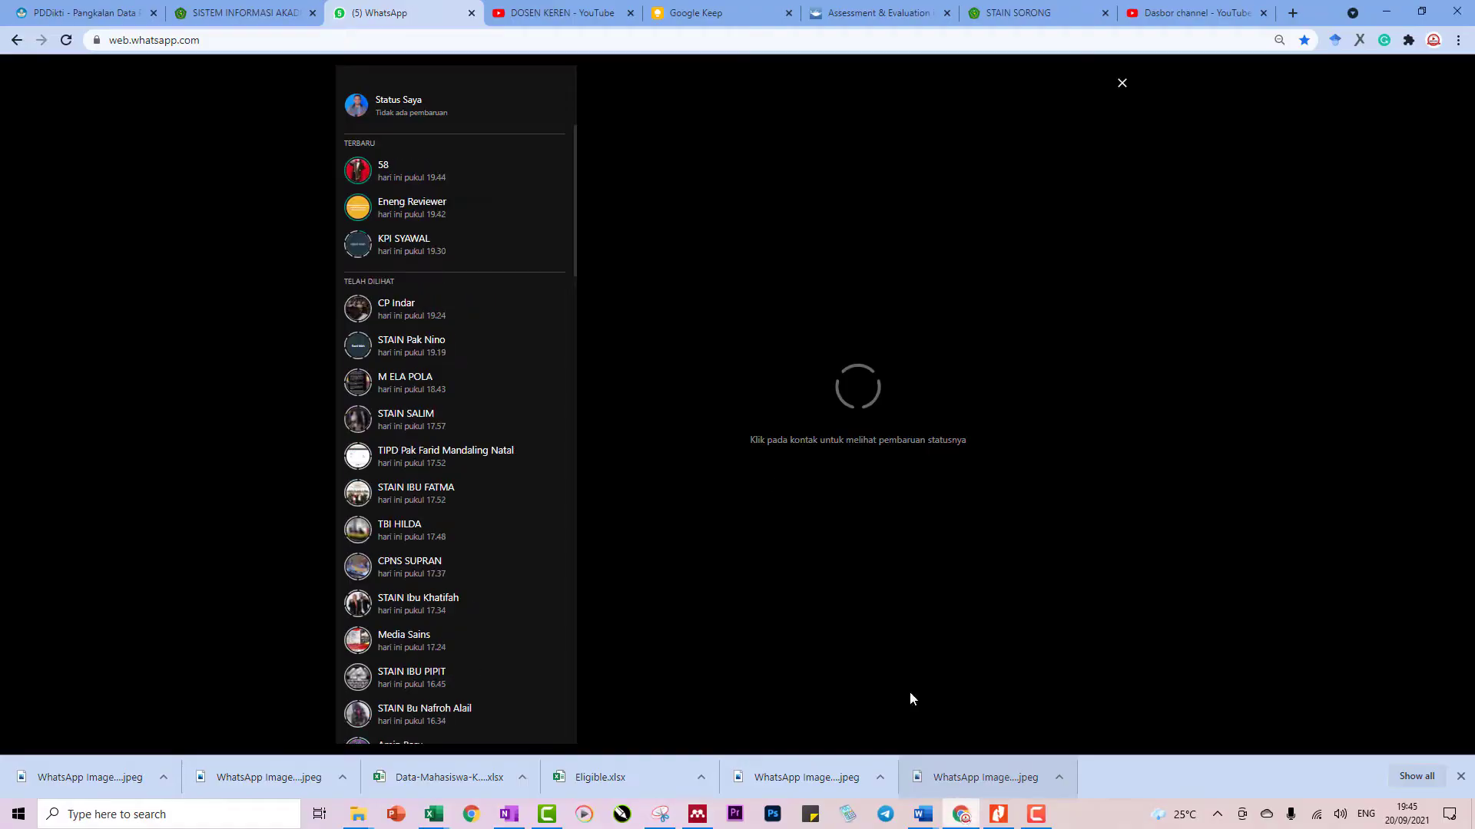
{"action": "left_click", "coordinate": [564, 13]}
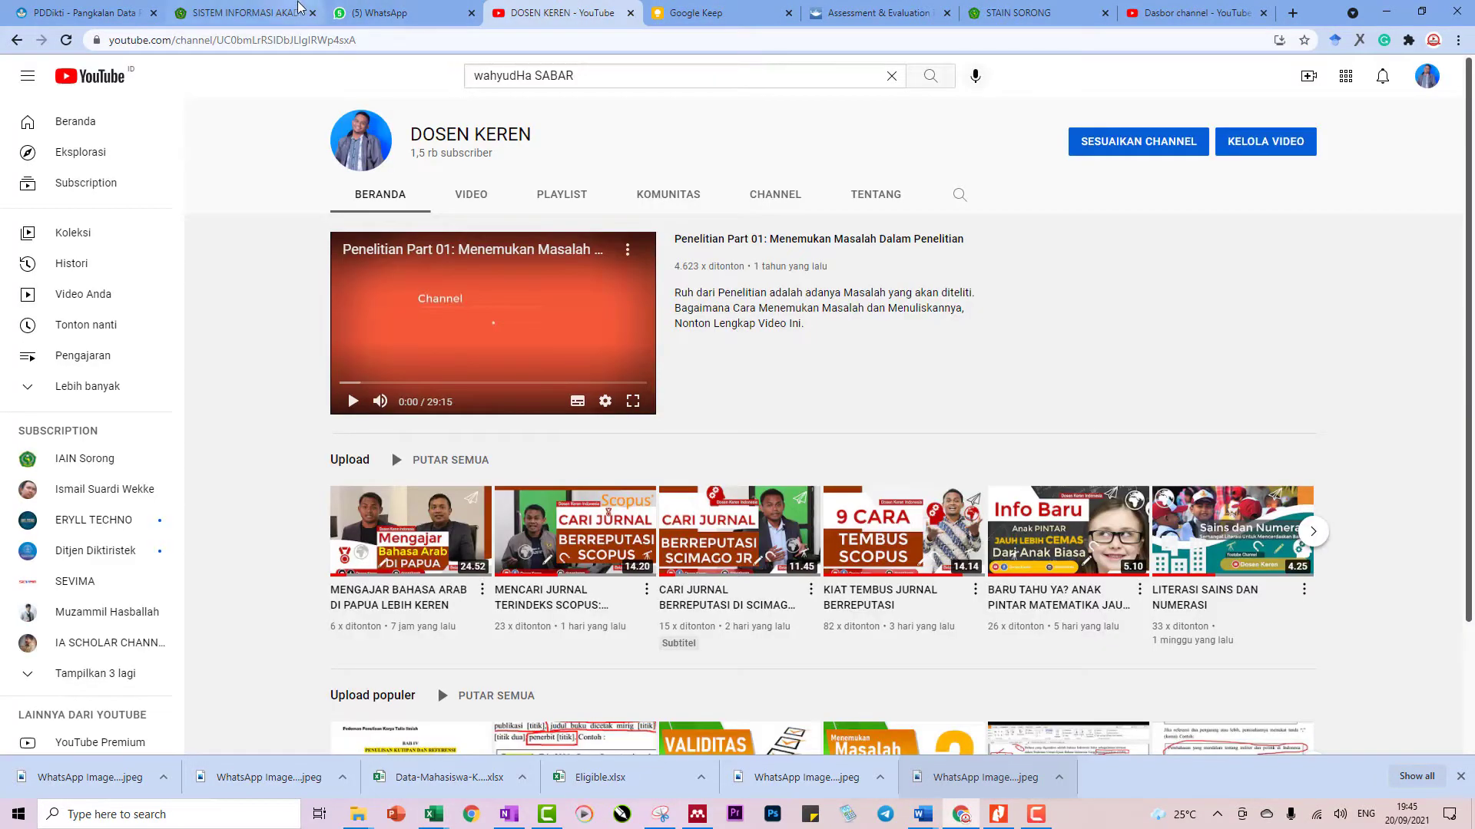
{"action": "left_click", "coordinate": [1293, 13]}
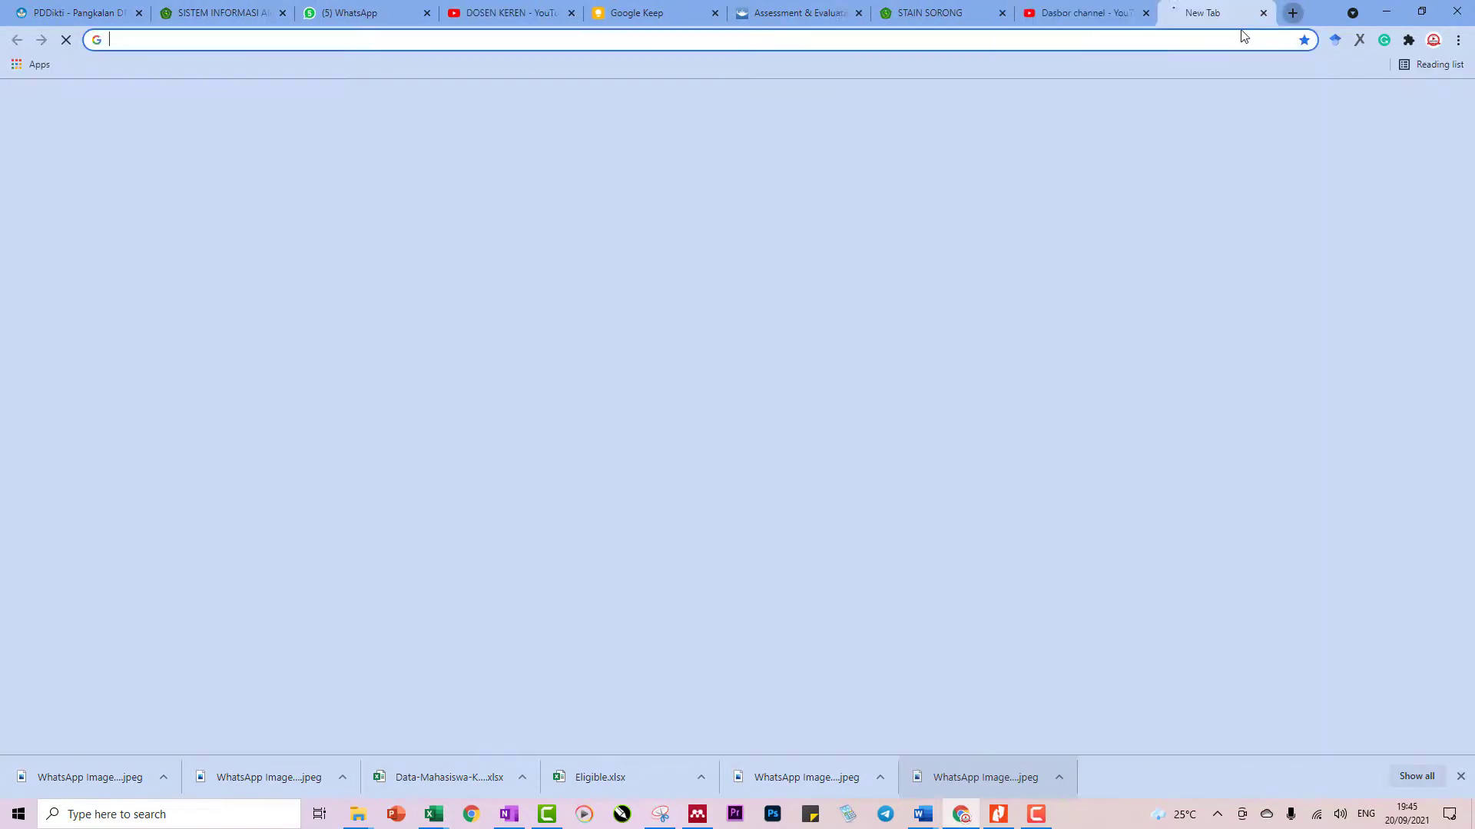
{"action": "type", "text": "s"}
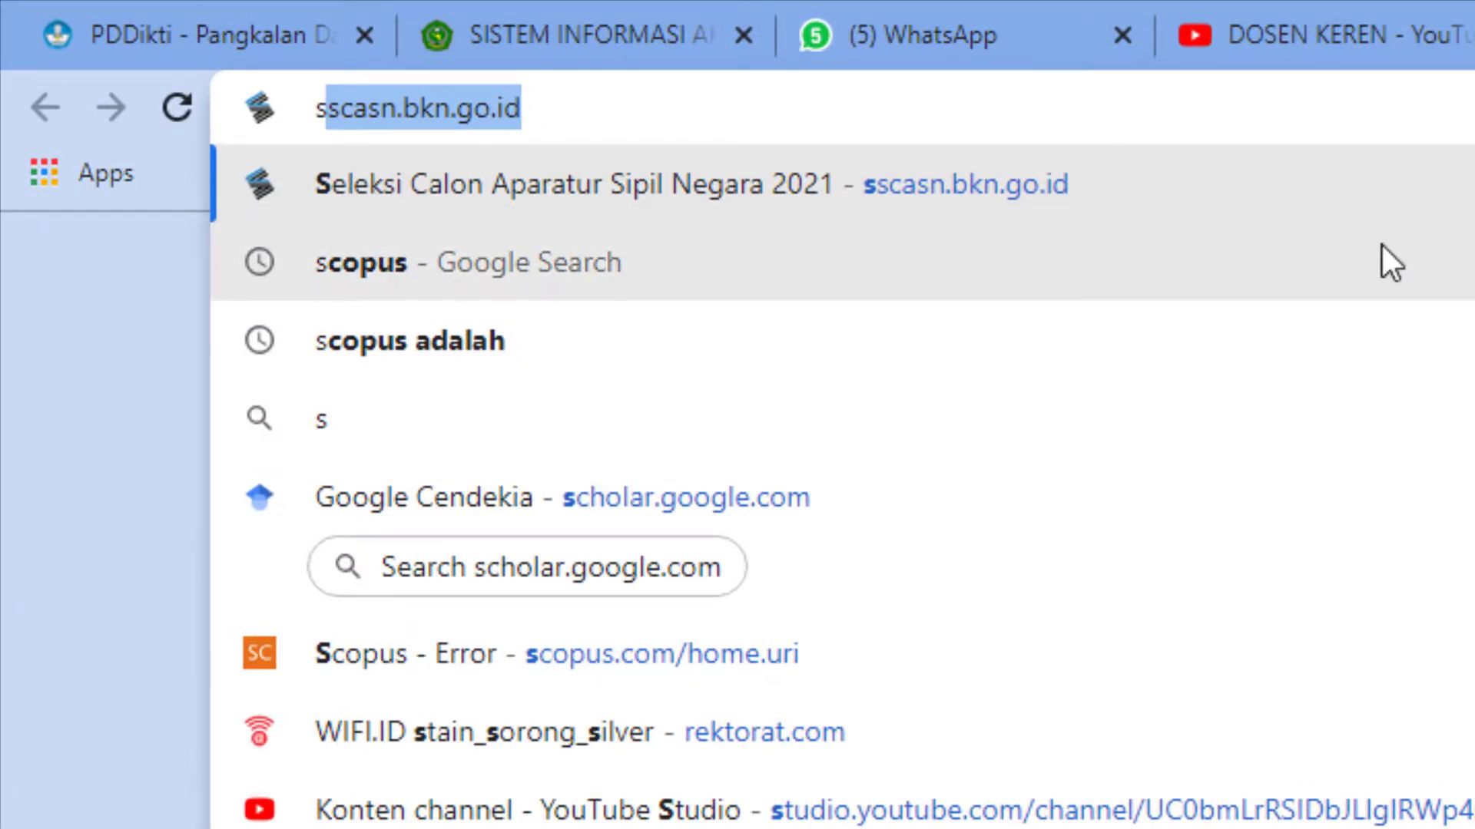
{"action": "type", "text": "c"}
{"action": "left_click", "coordinate": [569, 210]}
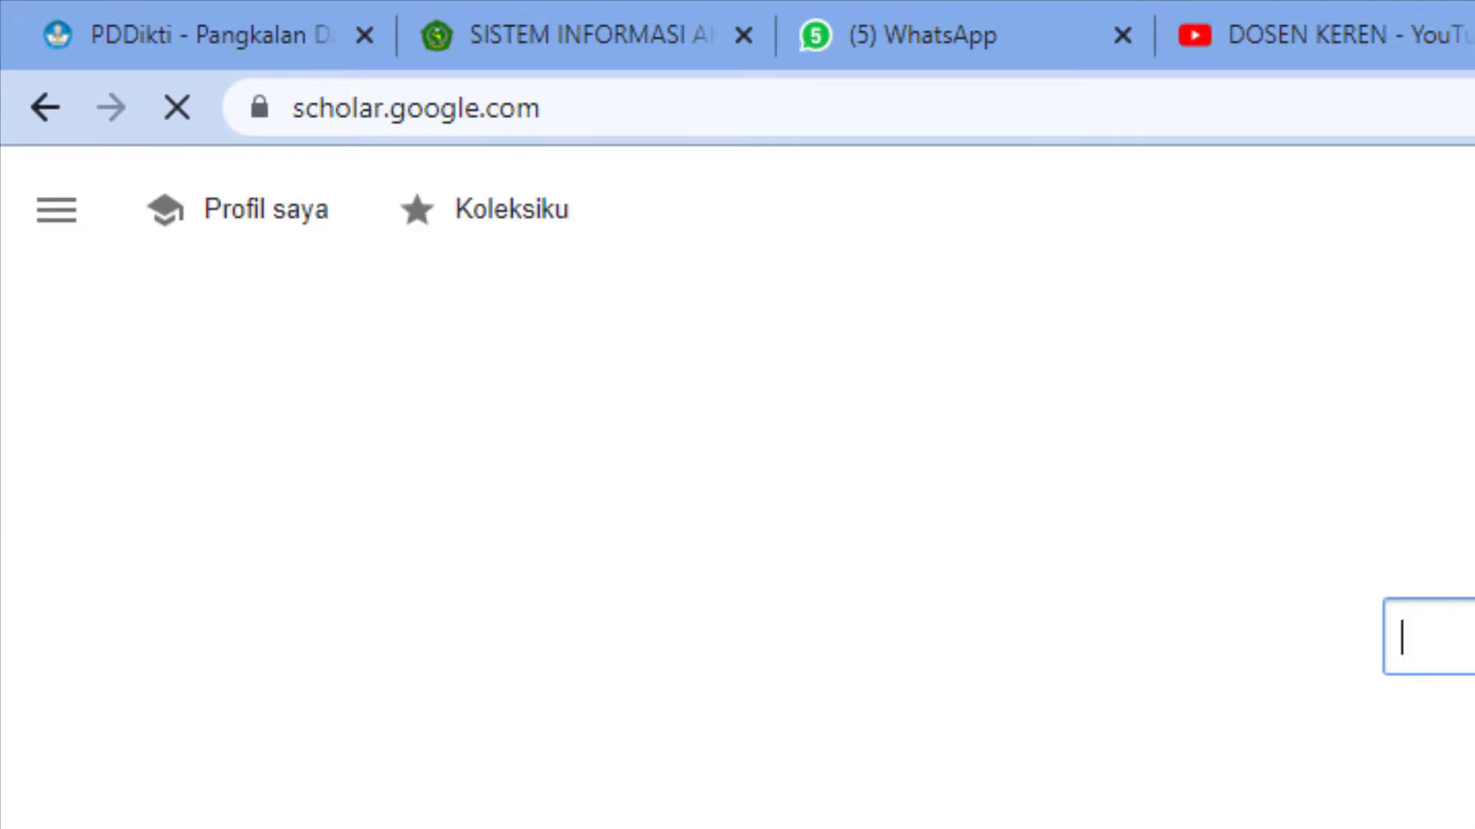
- Search Google Scholar for "Metakognisi"
{"action": "left_click", "coordinate": [1102, 379]}
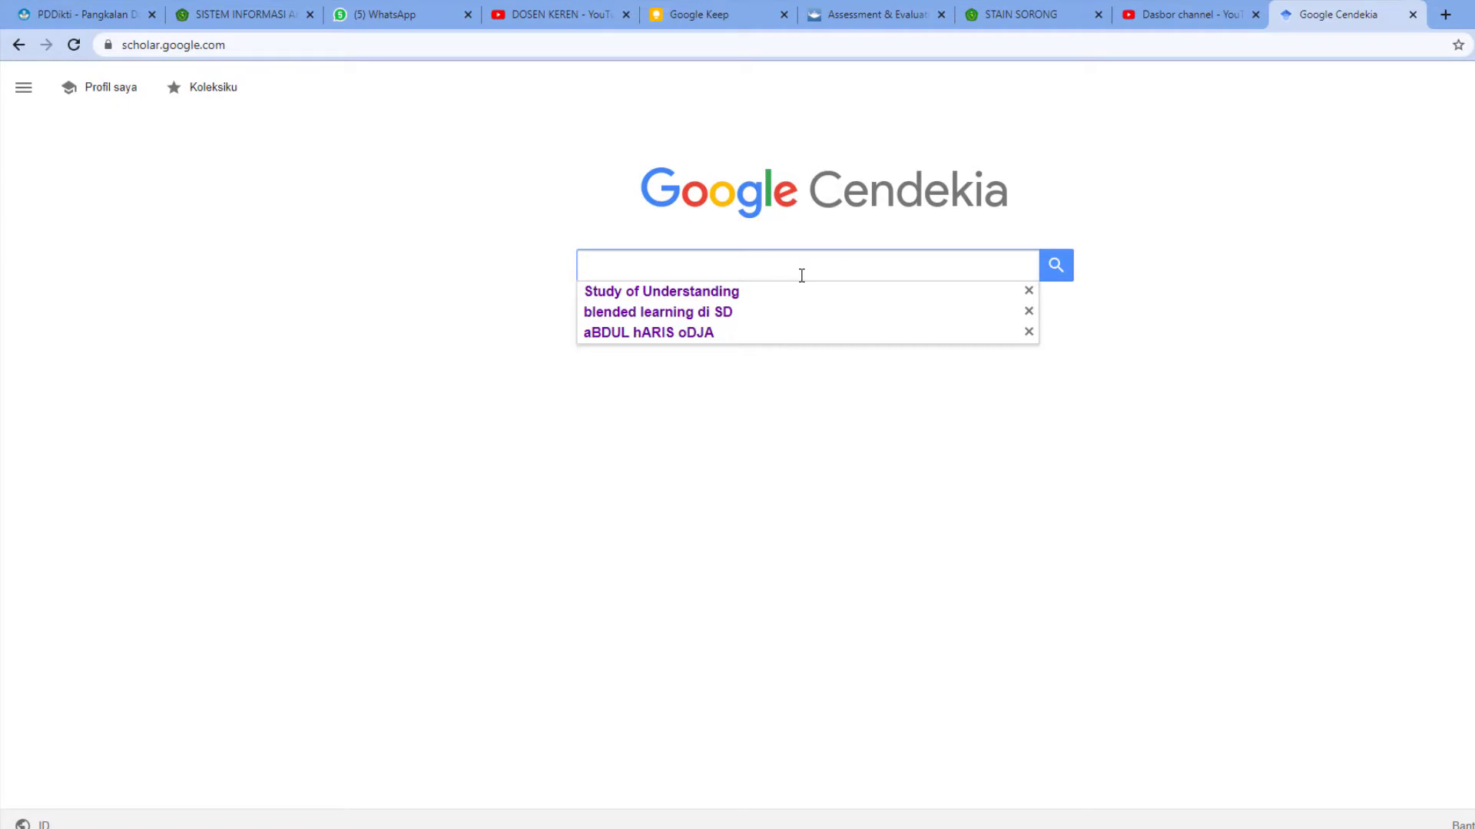
{"action": "type", "text": "Metako"}
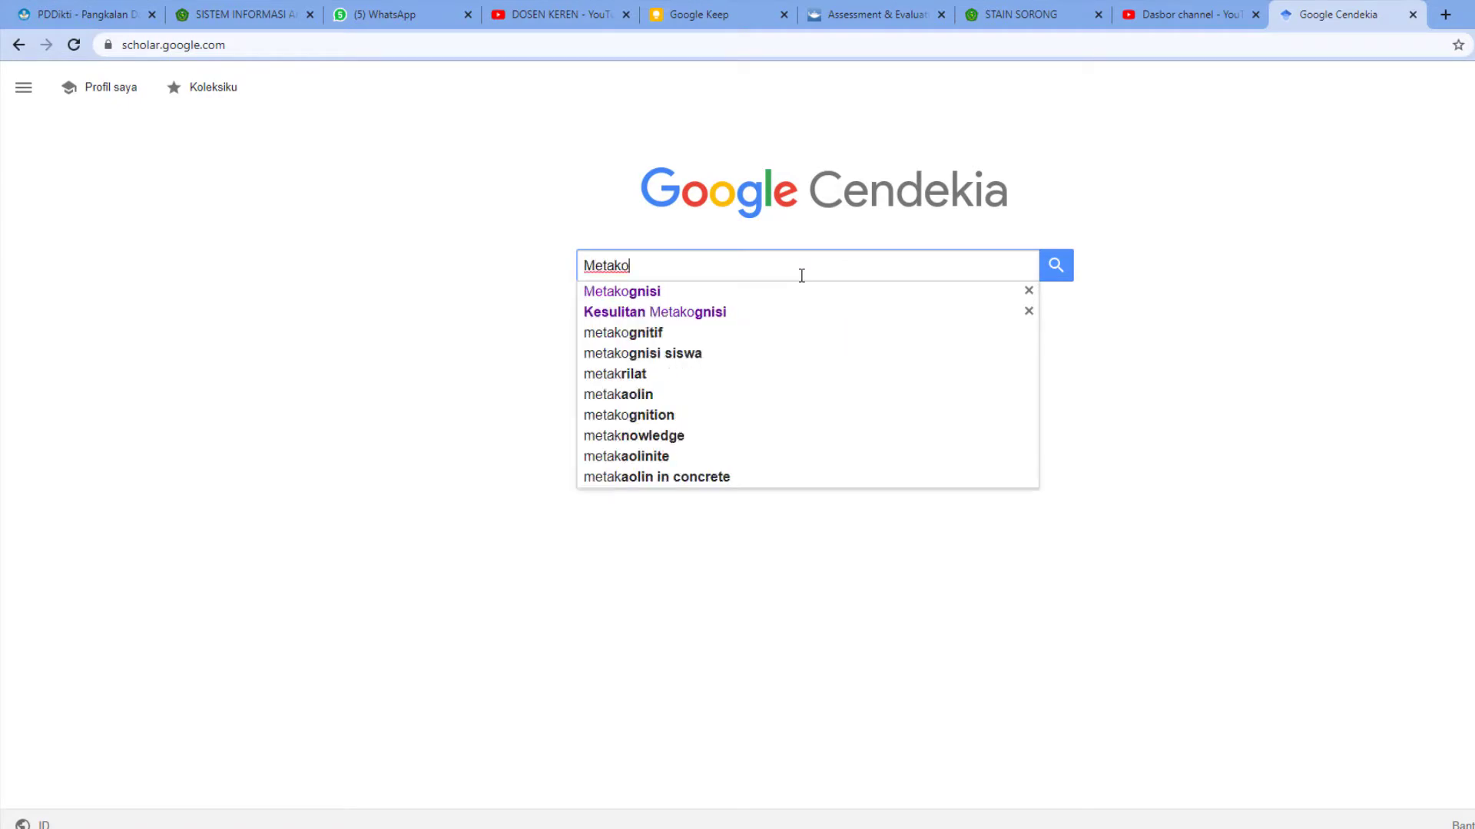
{"action": "type", "text": "gnisi"}
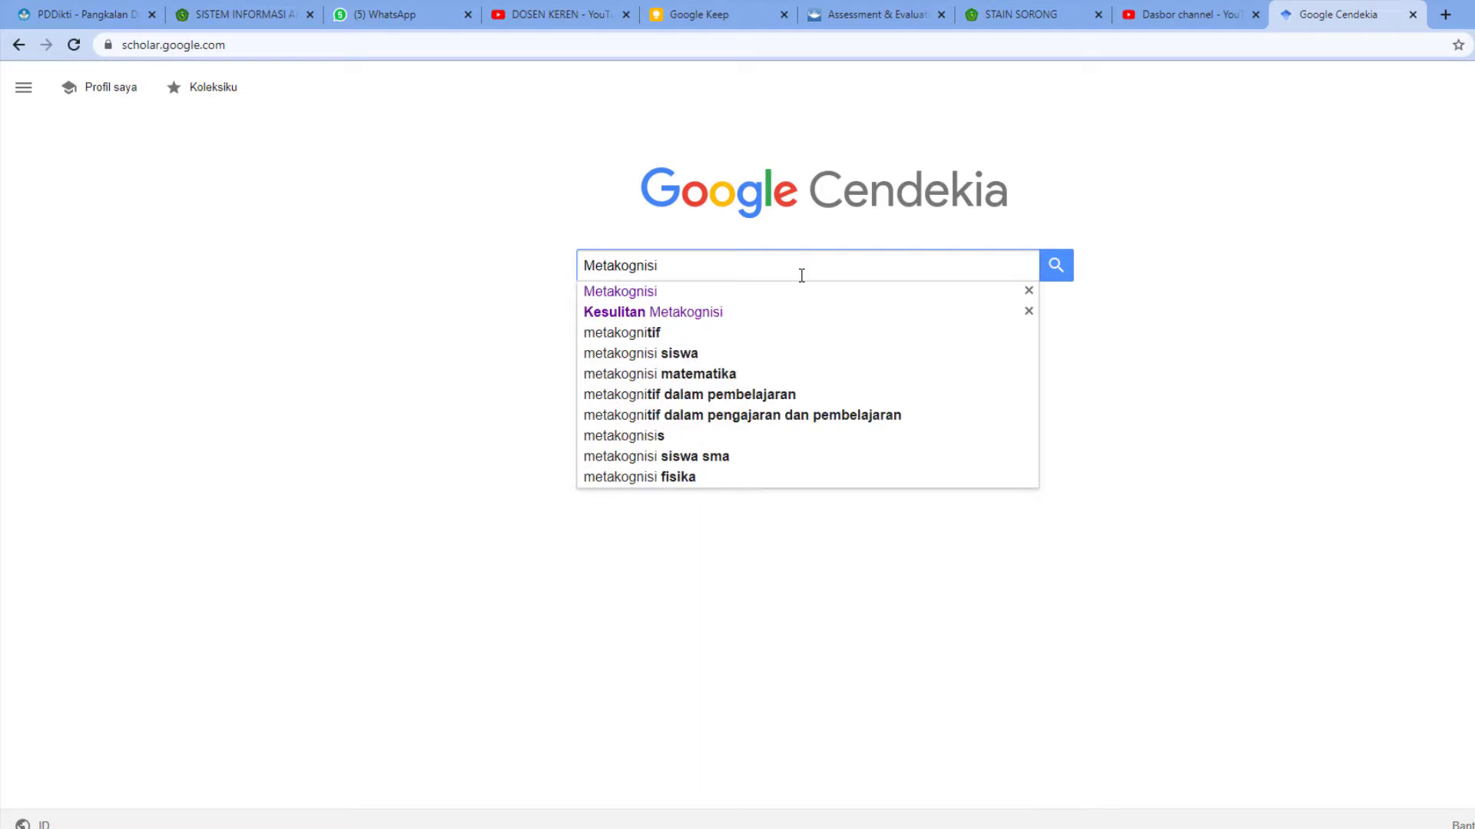
{"action": "key", "text": "Return"}
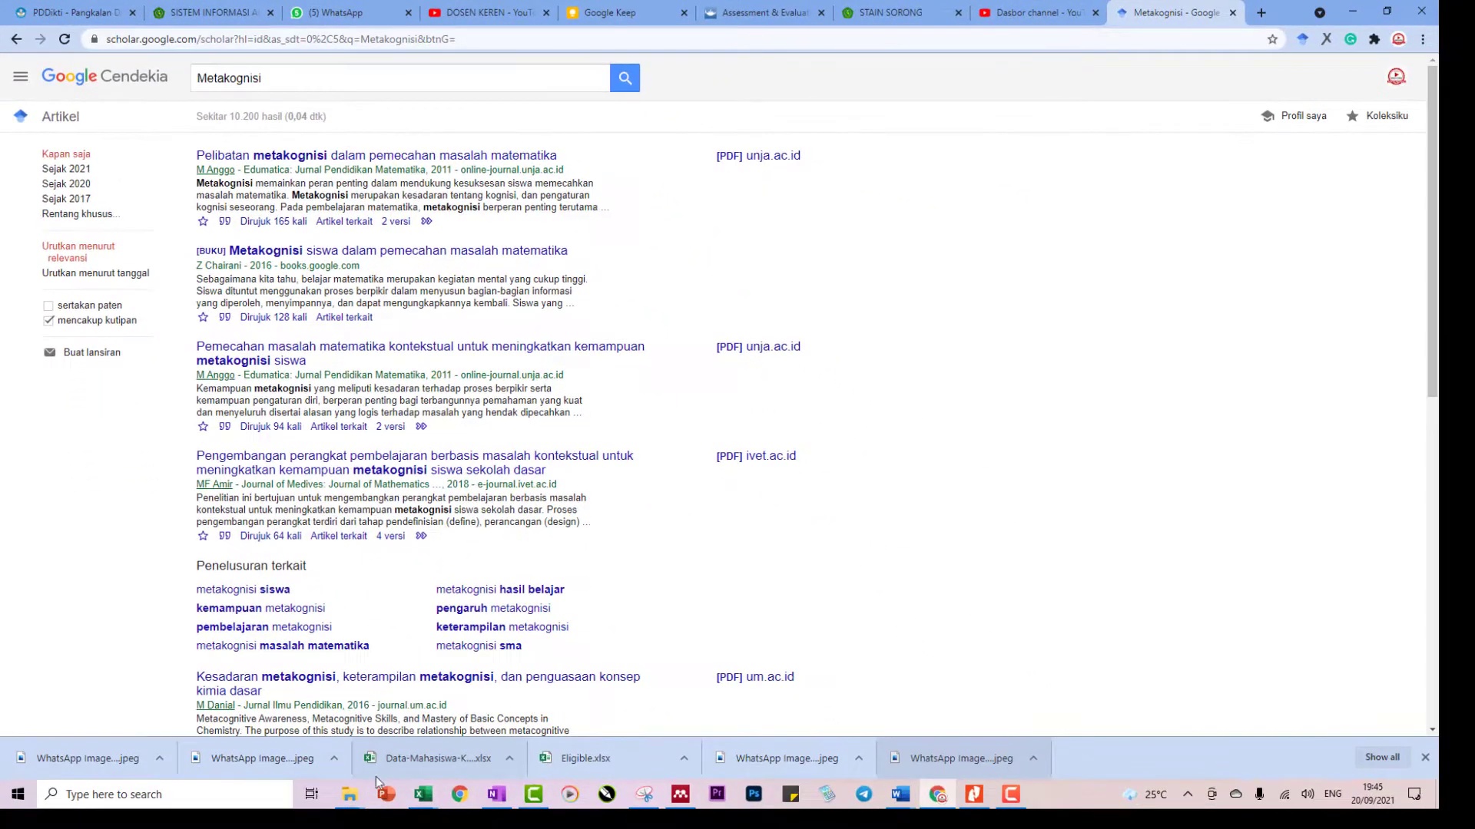
- Switch to Mendeley Desktop and select the 2021 article "Development of USA method" among the recently added documents
{"action": "left_click", "coordinate": [681, 794]}
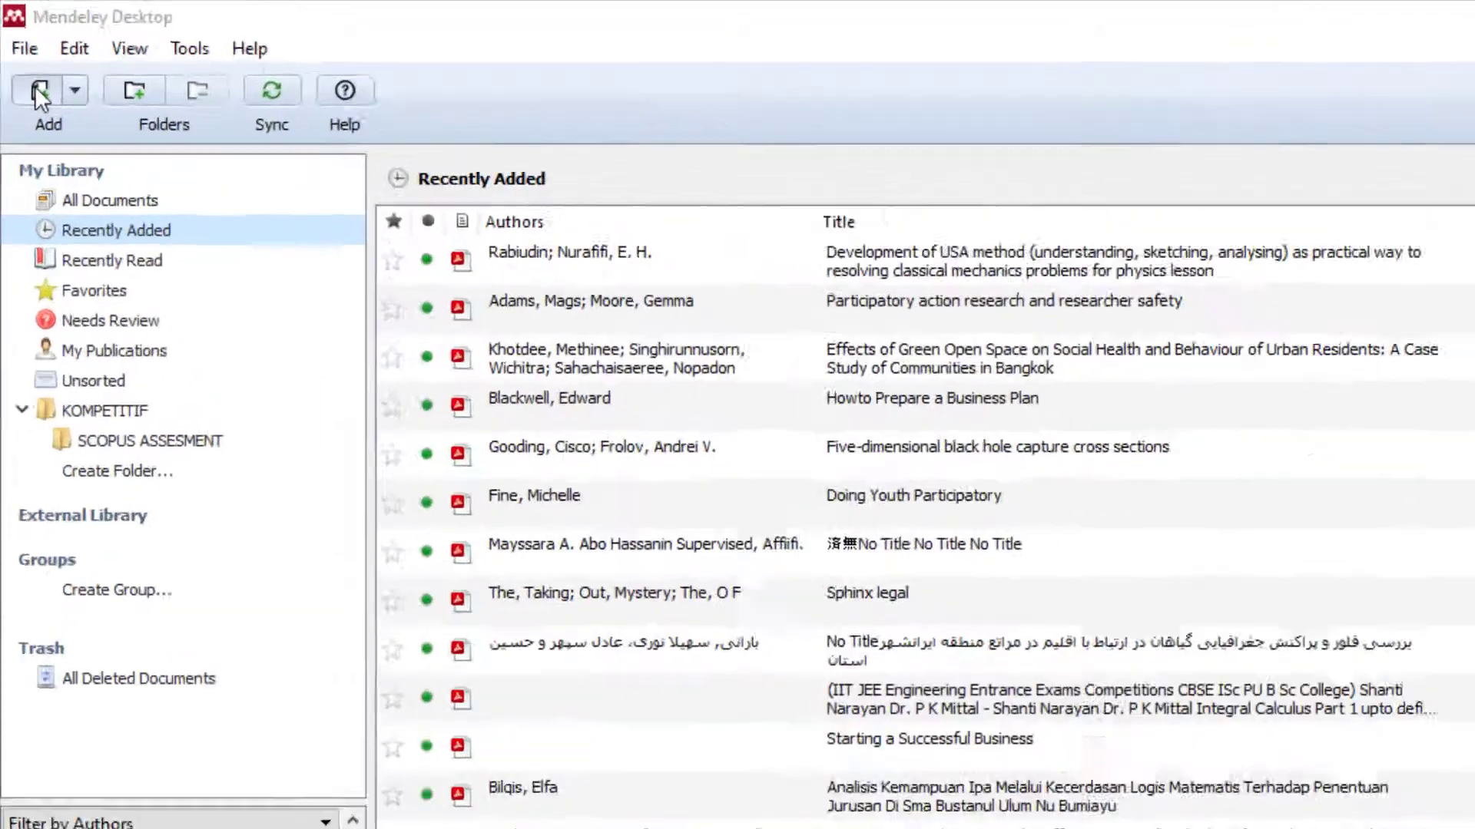
{"action": "left_click", "coordinate": [36, 87]}
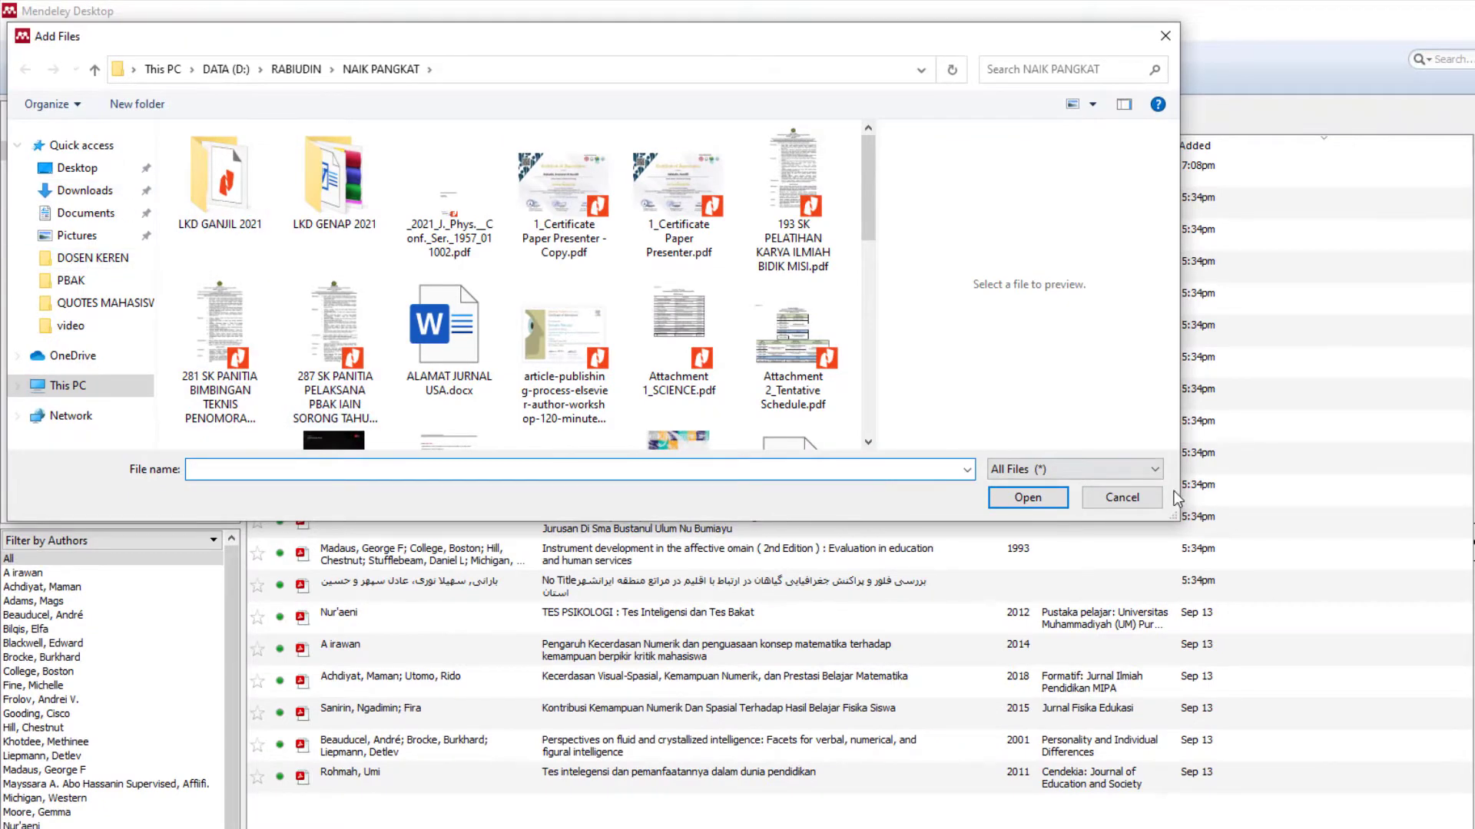
{"action": "left_click", "coordinate": [1150, 496]}
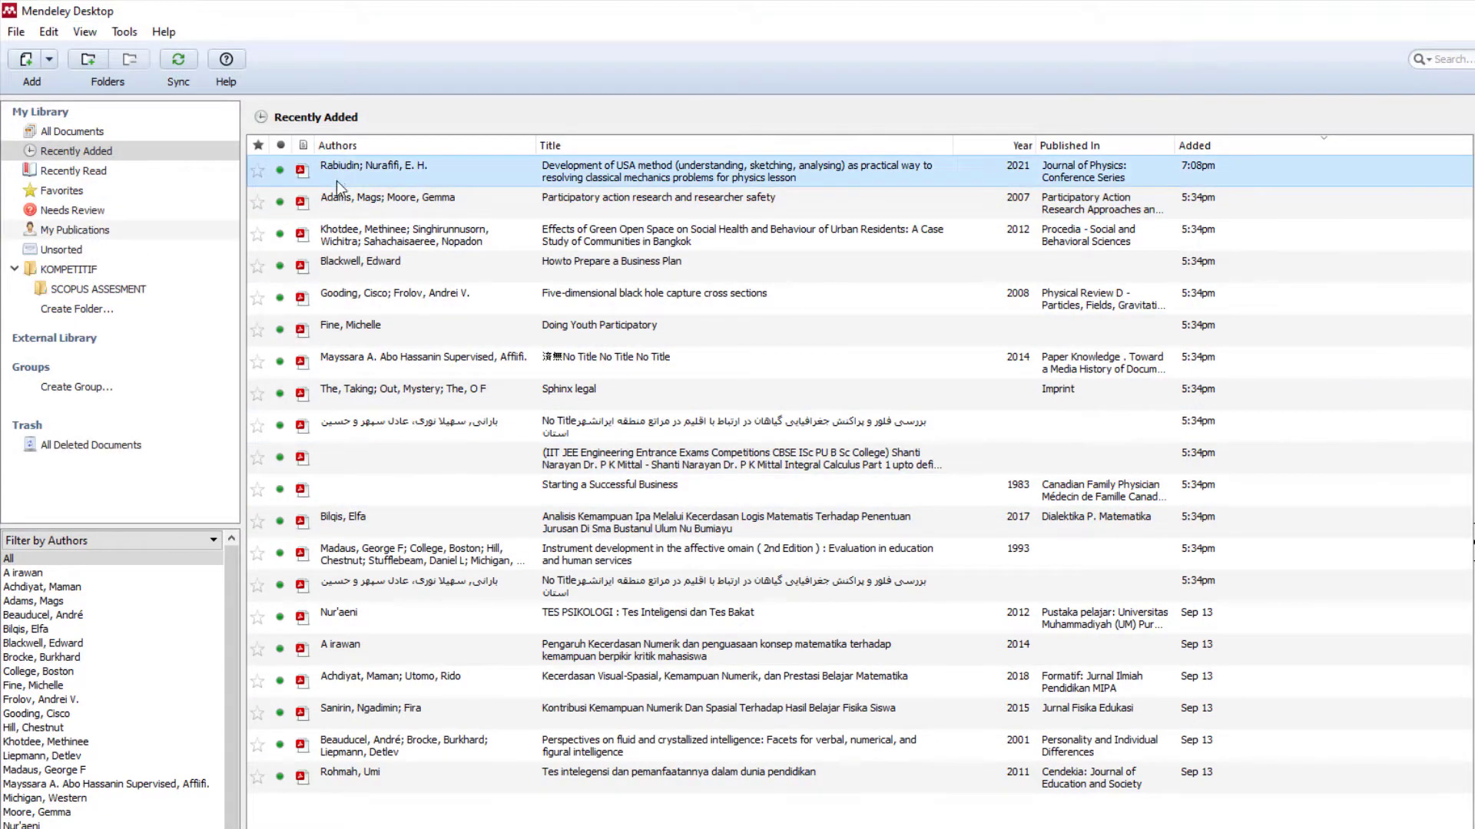
{"action": "left_click", "coordinate": [370, 238]}
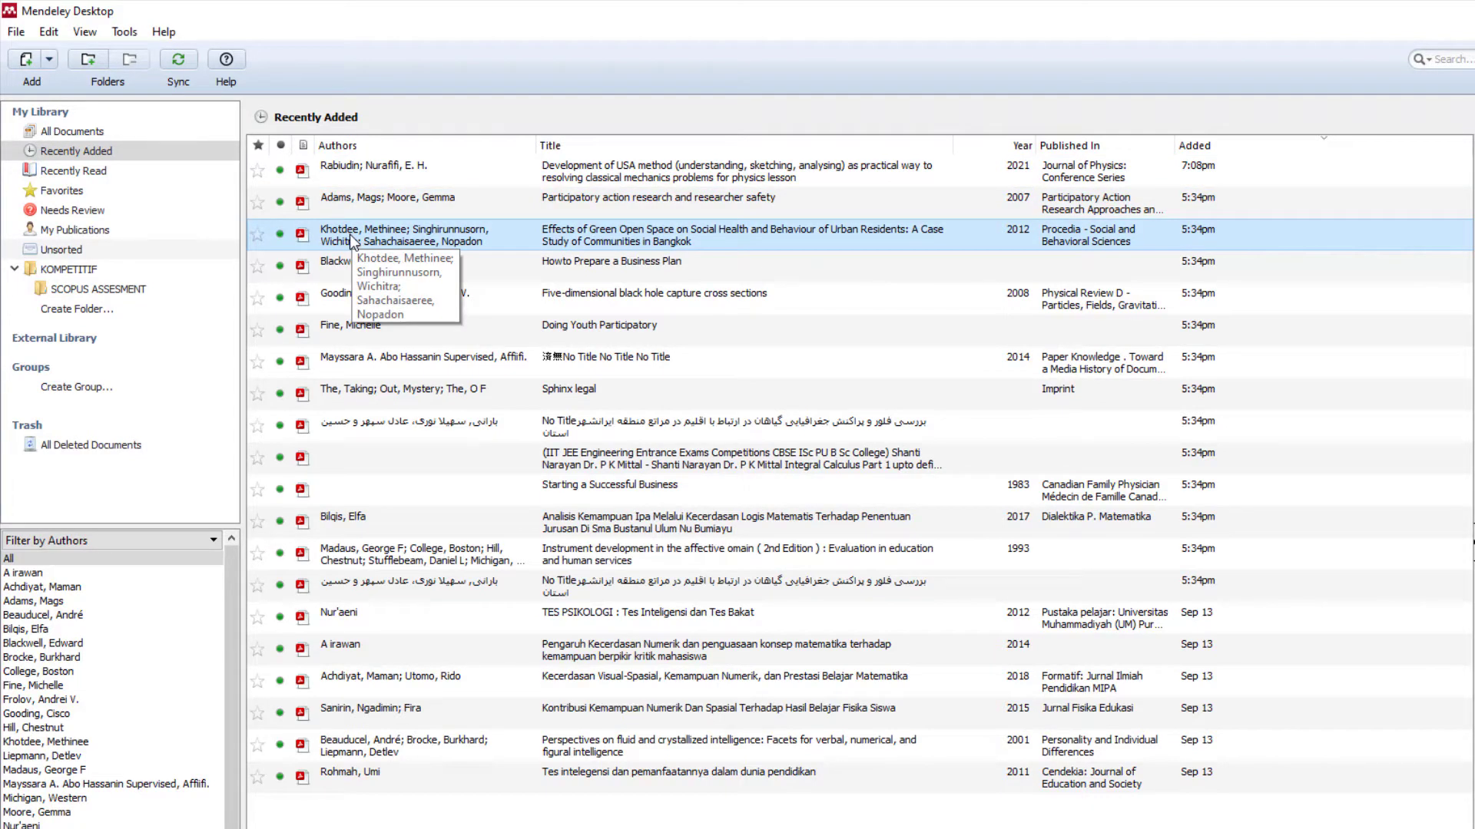
{"action": "left_click", "coordinate": [329, 278]}
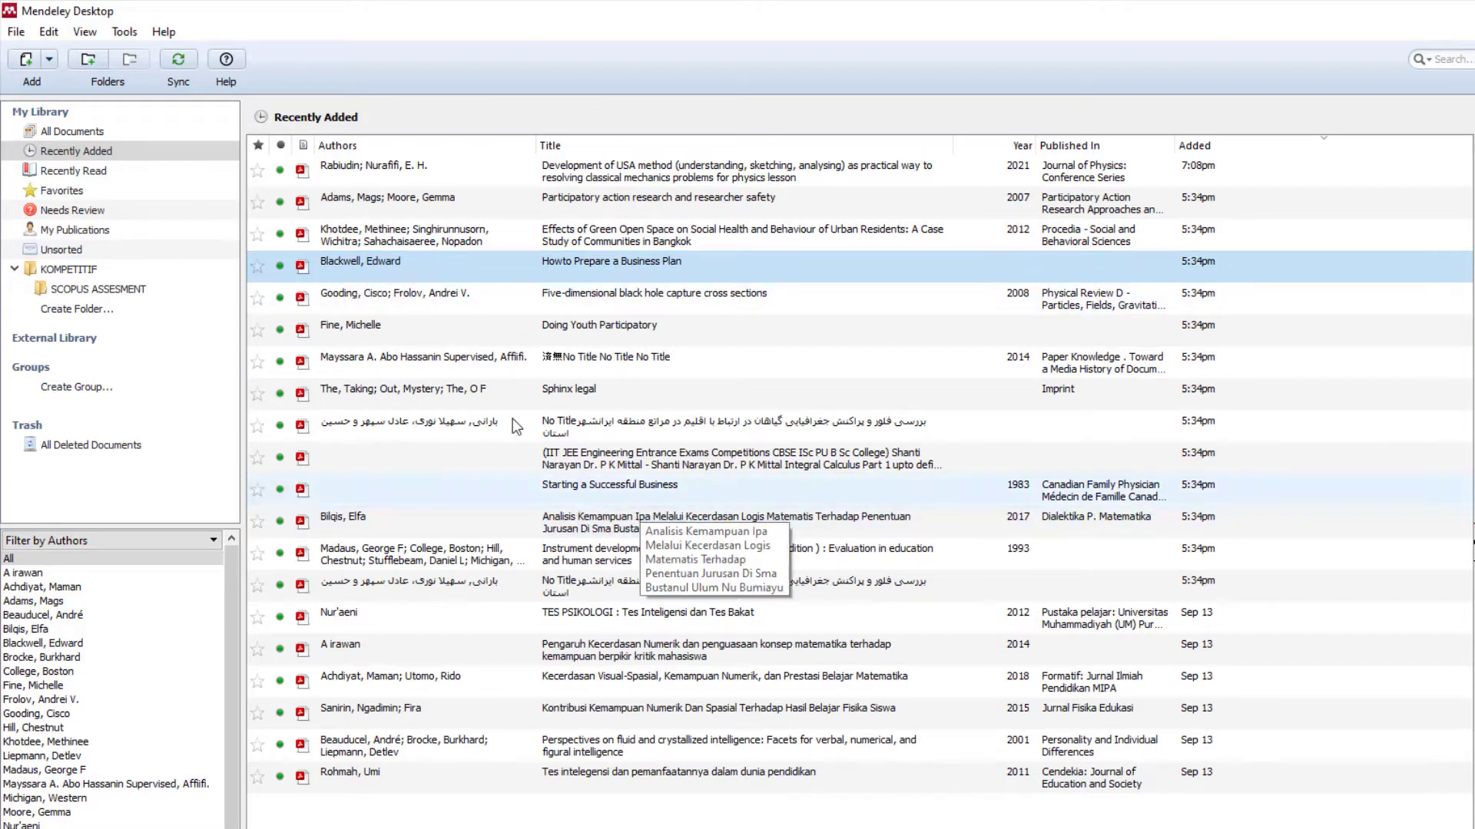
{"action": "left_click", "coordinate": [343, 167]}
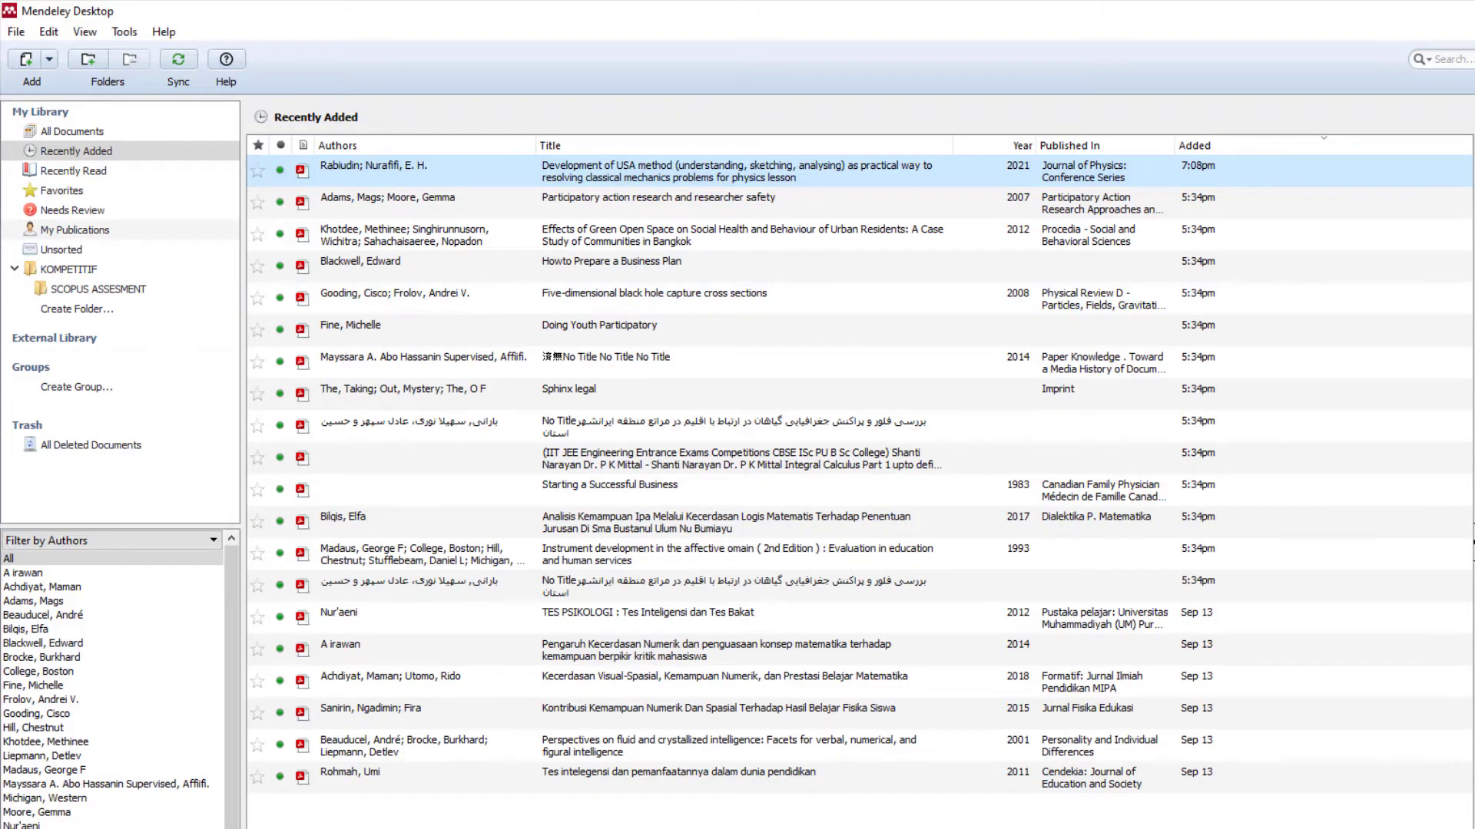
- Switch to Document1 in Word and insert the article selected in Mendeley as a citation at the end of the first paragraph
{"action": "left_click", "coordinate": [922, 814]}
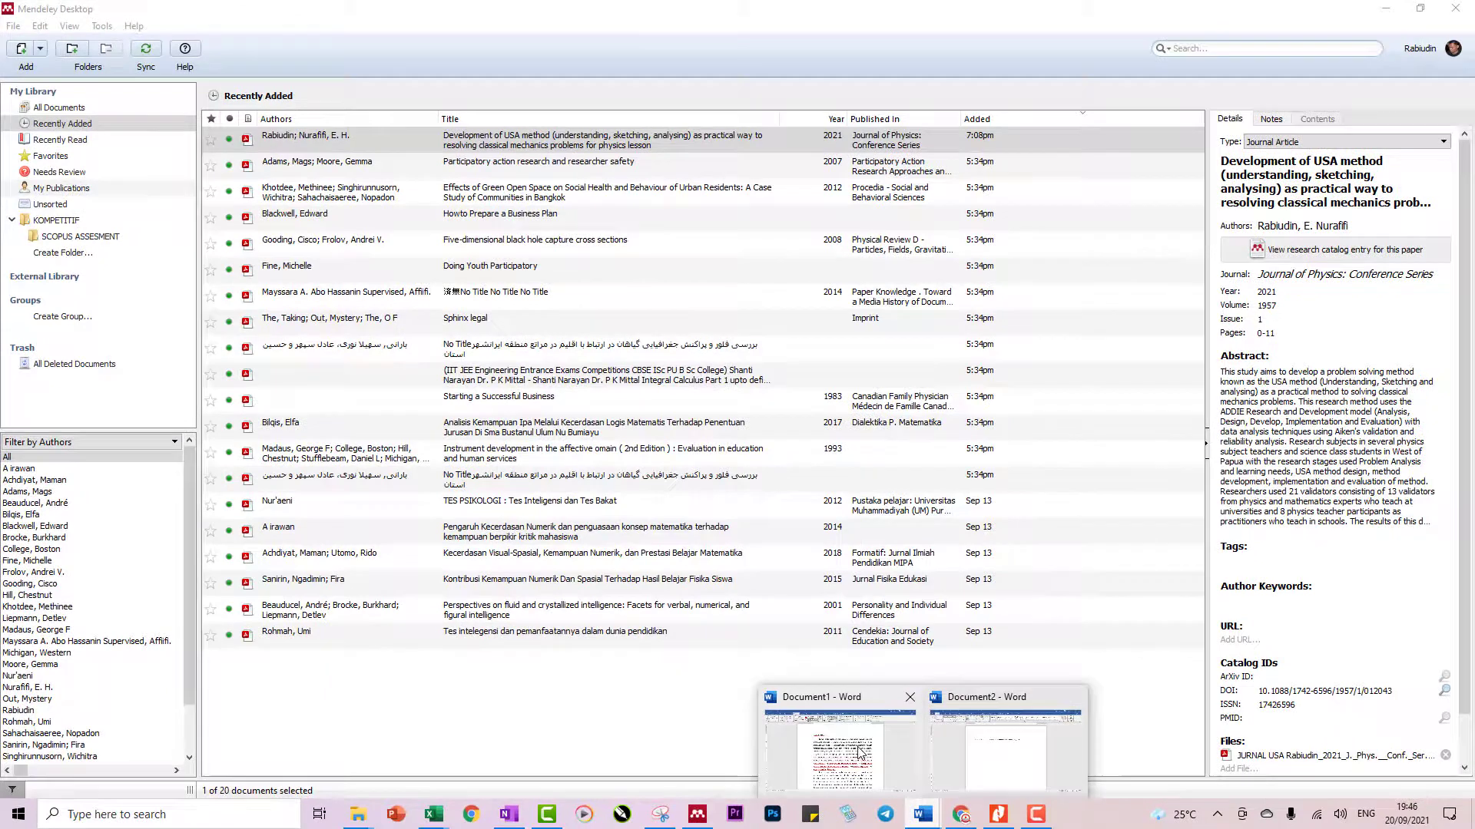
{"action": "left_click", "coordinate": [859, 753]}
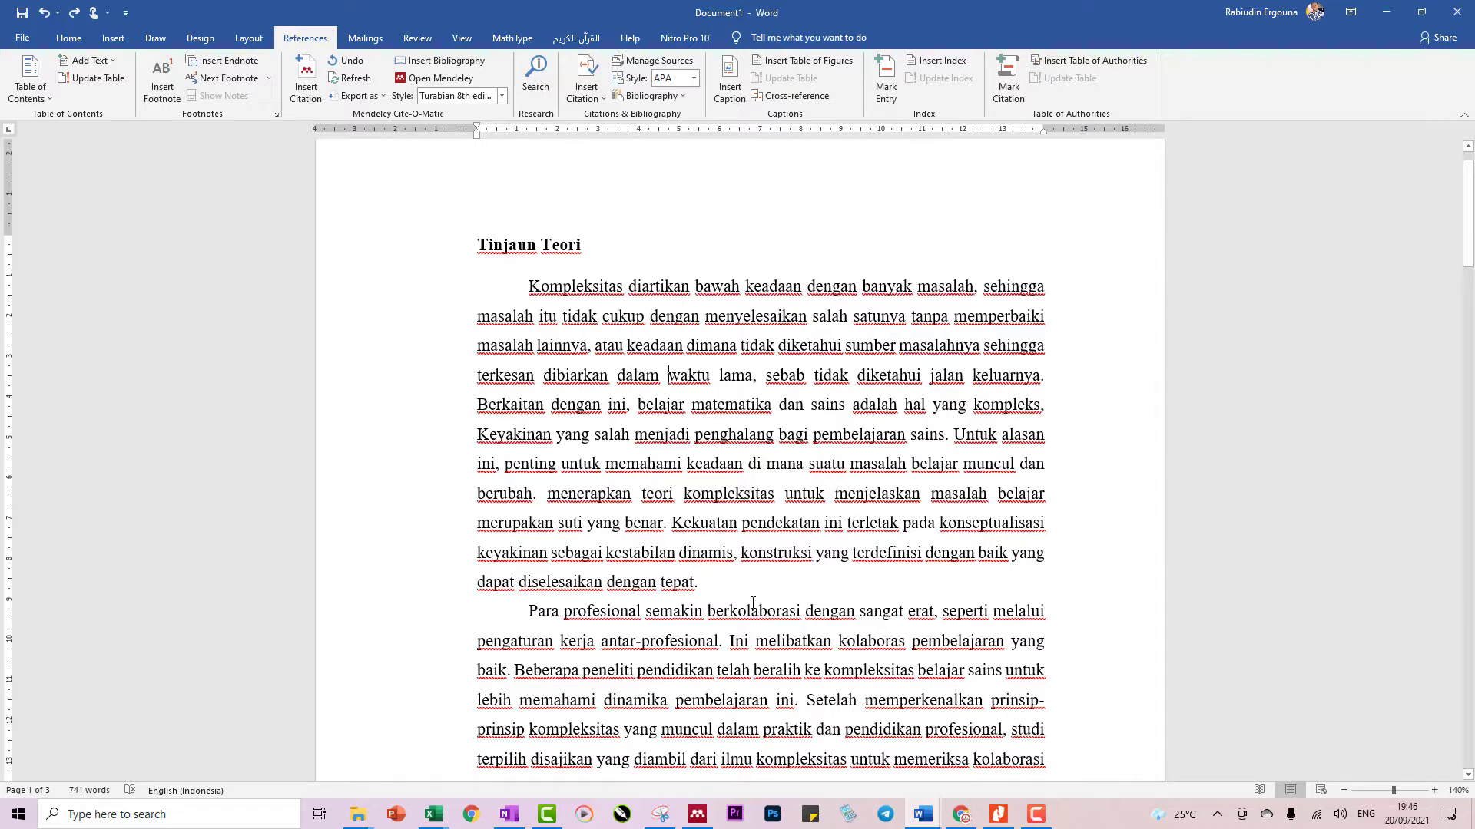
{"action": "left_click", "coordinate": [697, 814]}
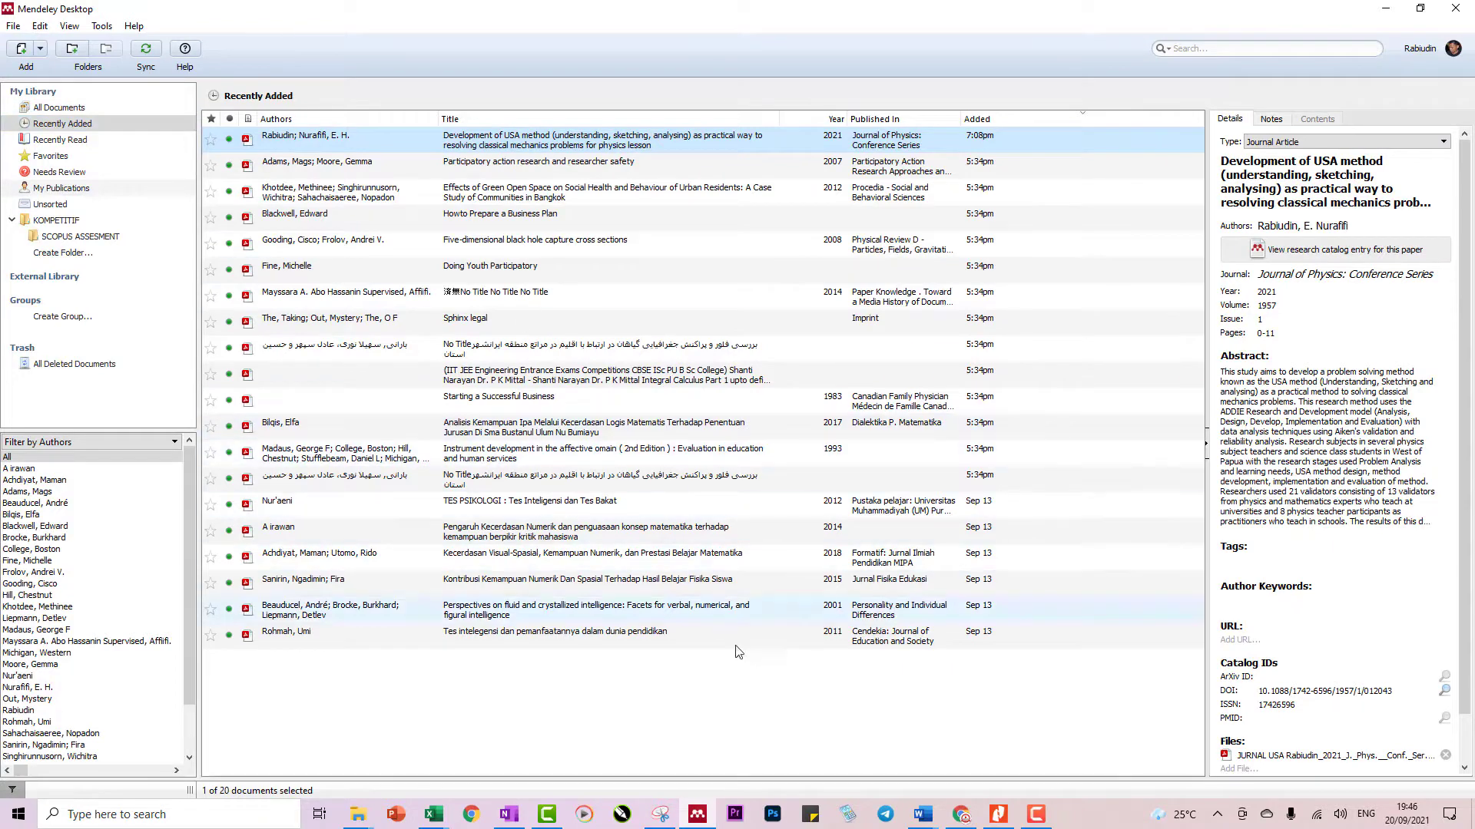
{"action": "left_click", "coordinate": [924, 819]}
{"action": "left_click", "coordinate": [864, 757]}
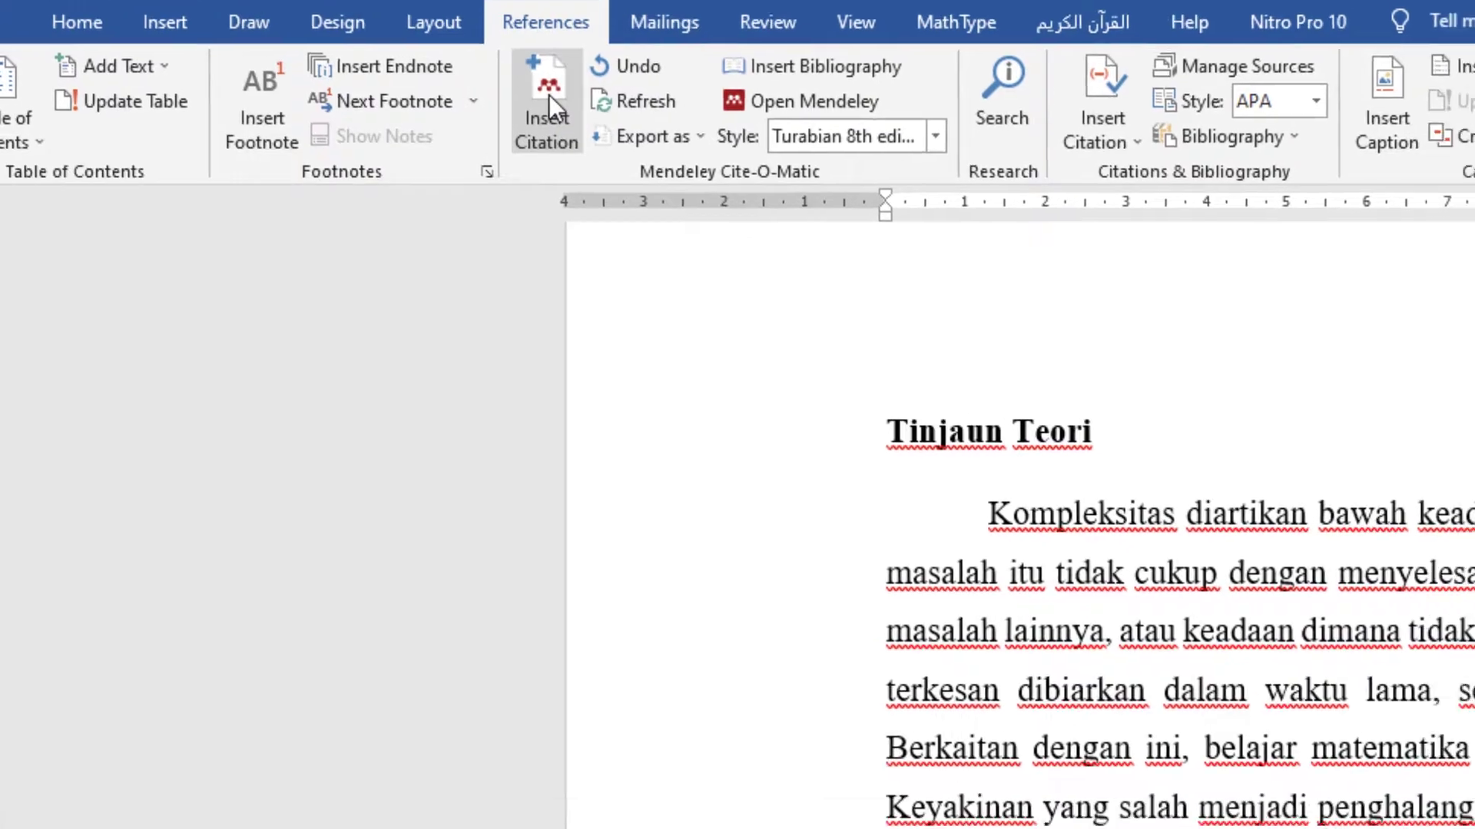
{"action": "left_click", "coordinate": [546, 99]}
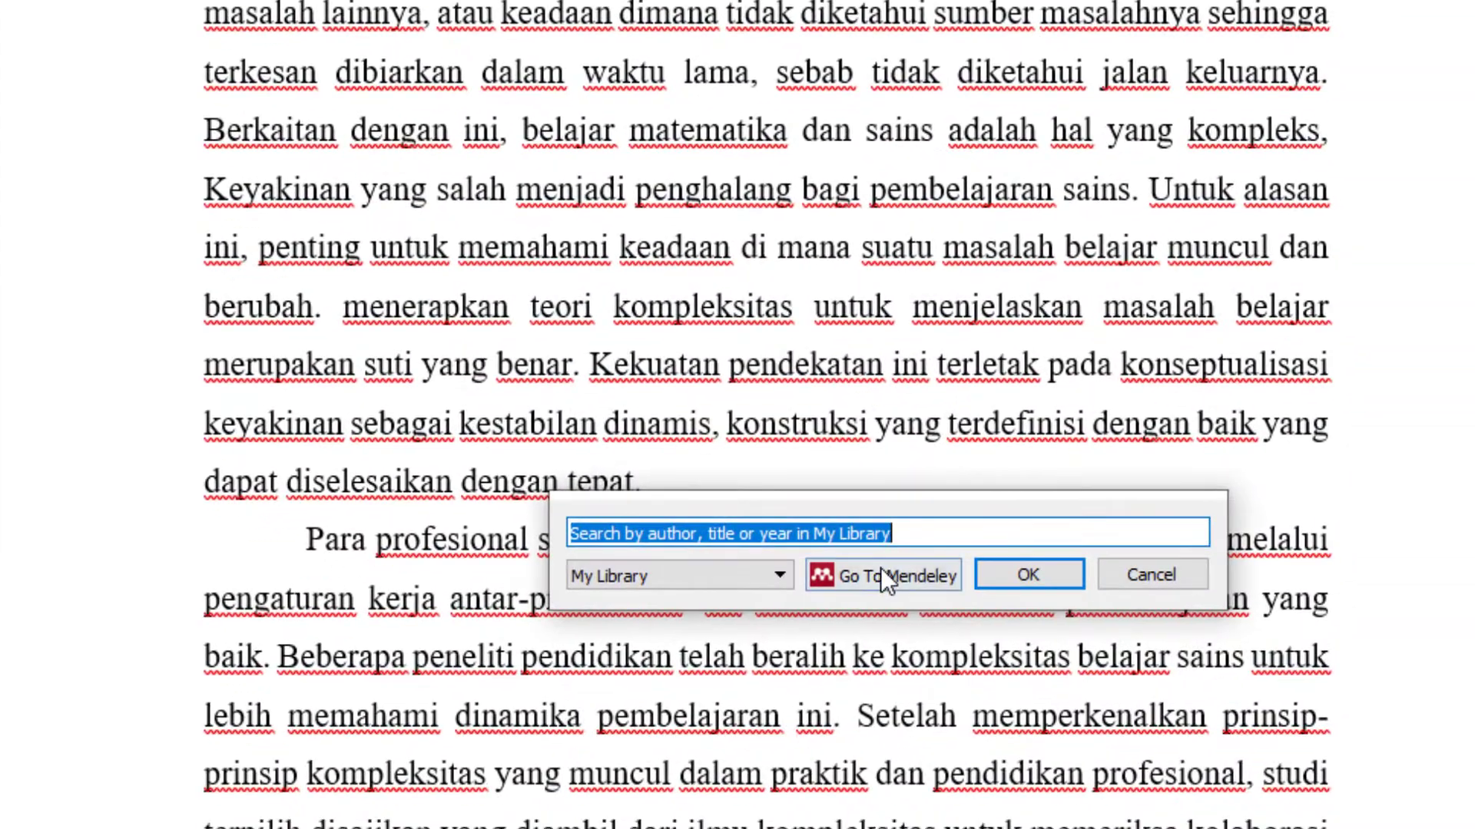
{"action": "left_click", "coordinate": [882, 580]}
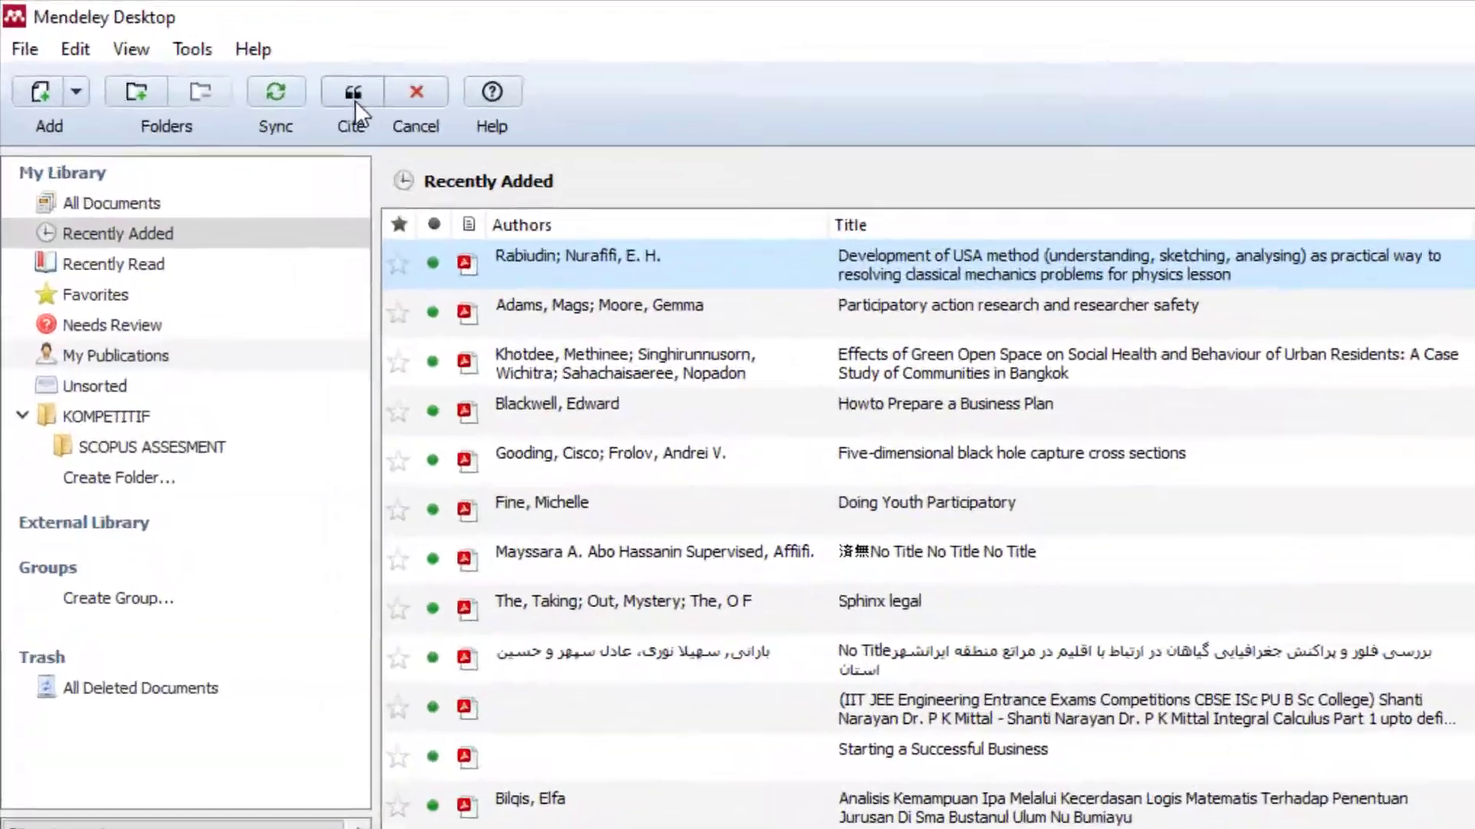
{"action": "left_click", "coordinate": [200, 54]}
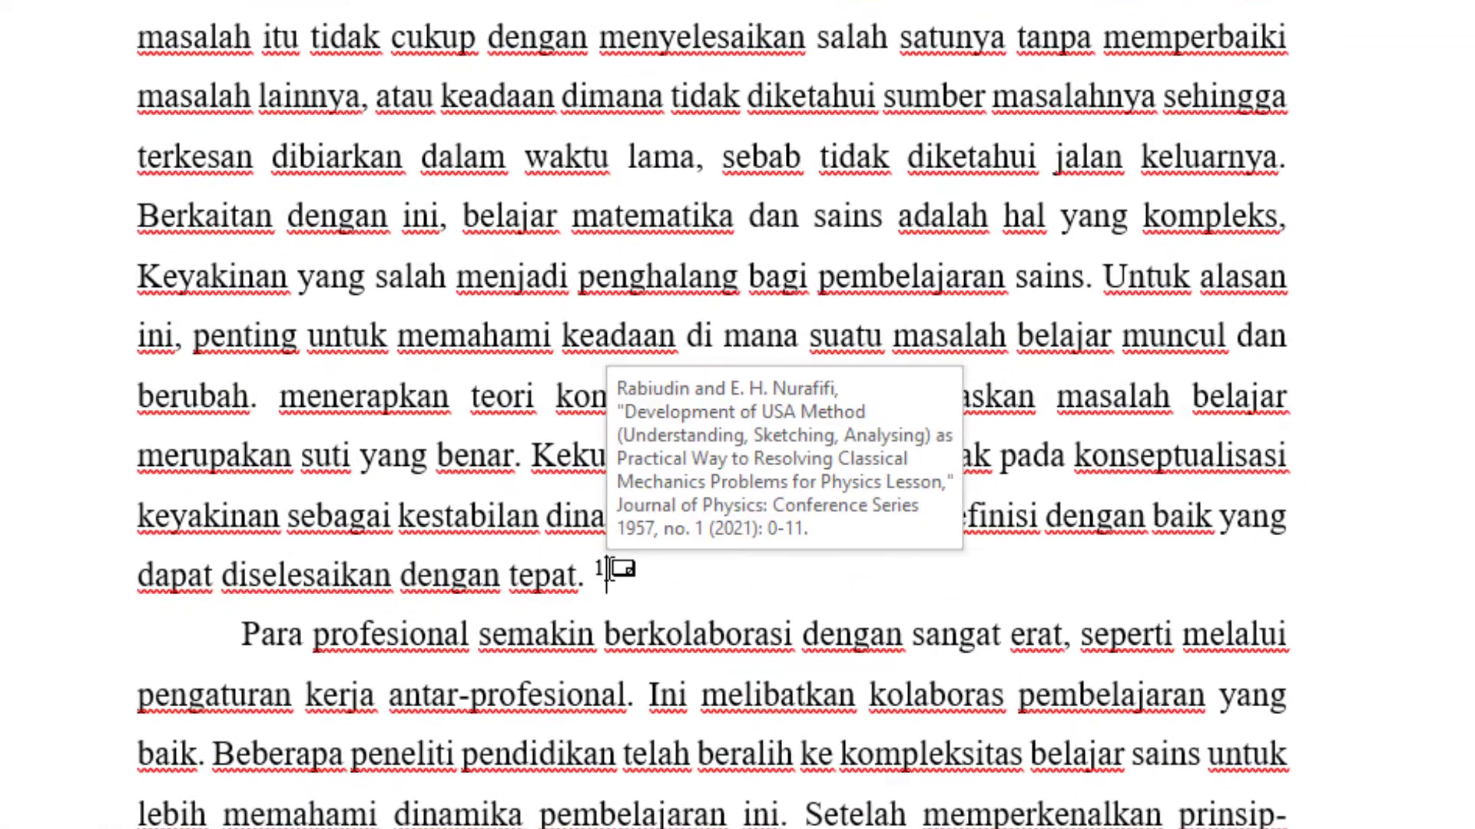
- Delete the footnote citation and reinsert the 2021 USA method article by searching My Library for its author
{"action": "key", "text": "BackSpace"}
{"action": "key", "text": "BackSpace"}
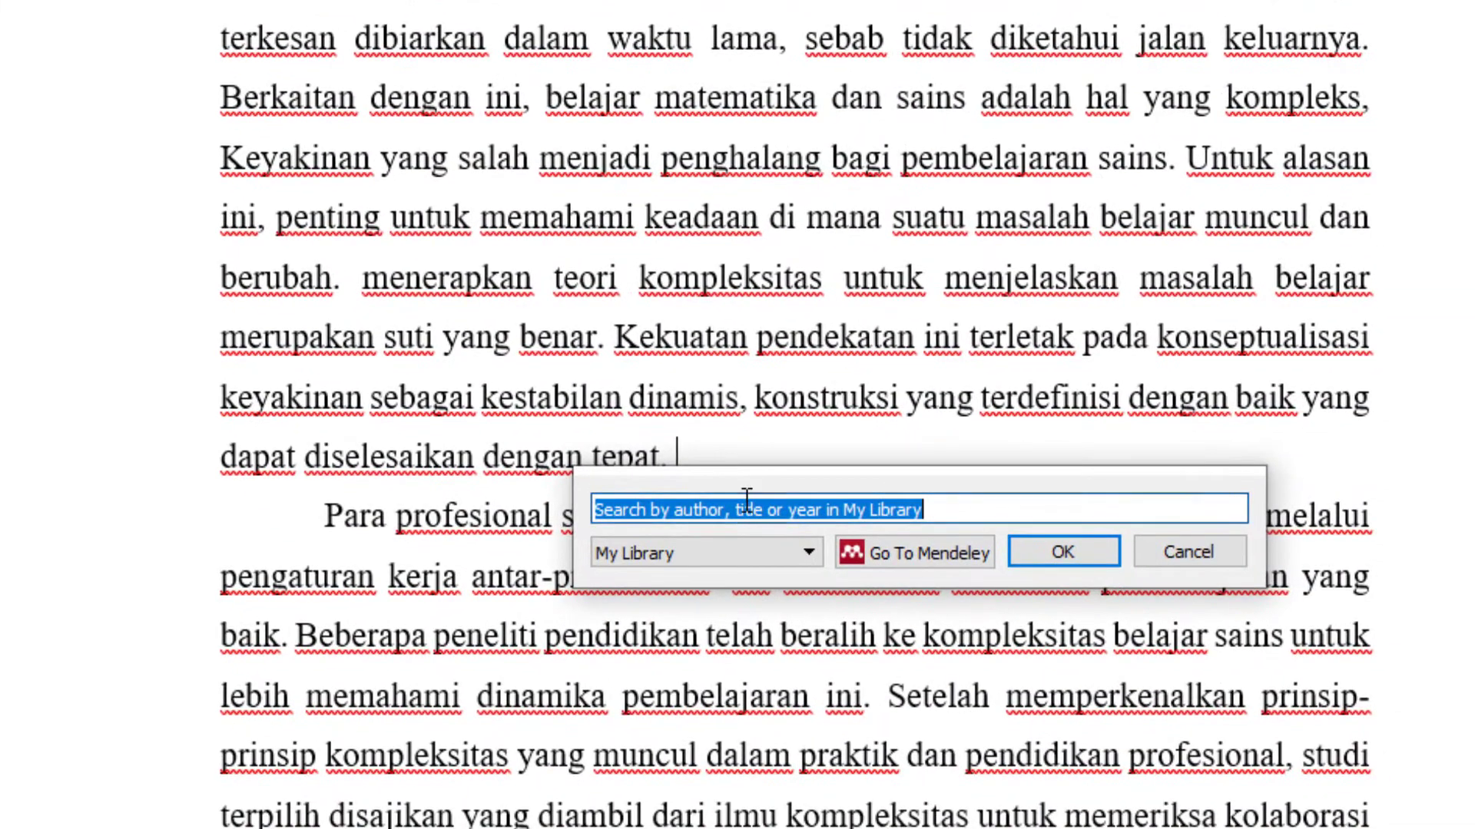
{"action": "type", "text": "rabiu"}
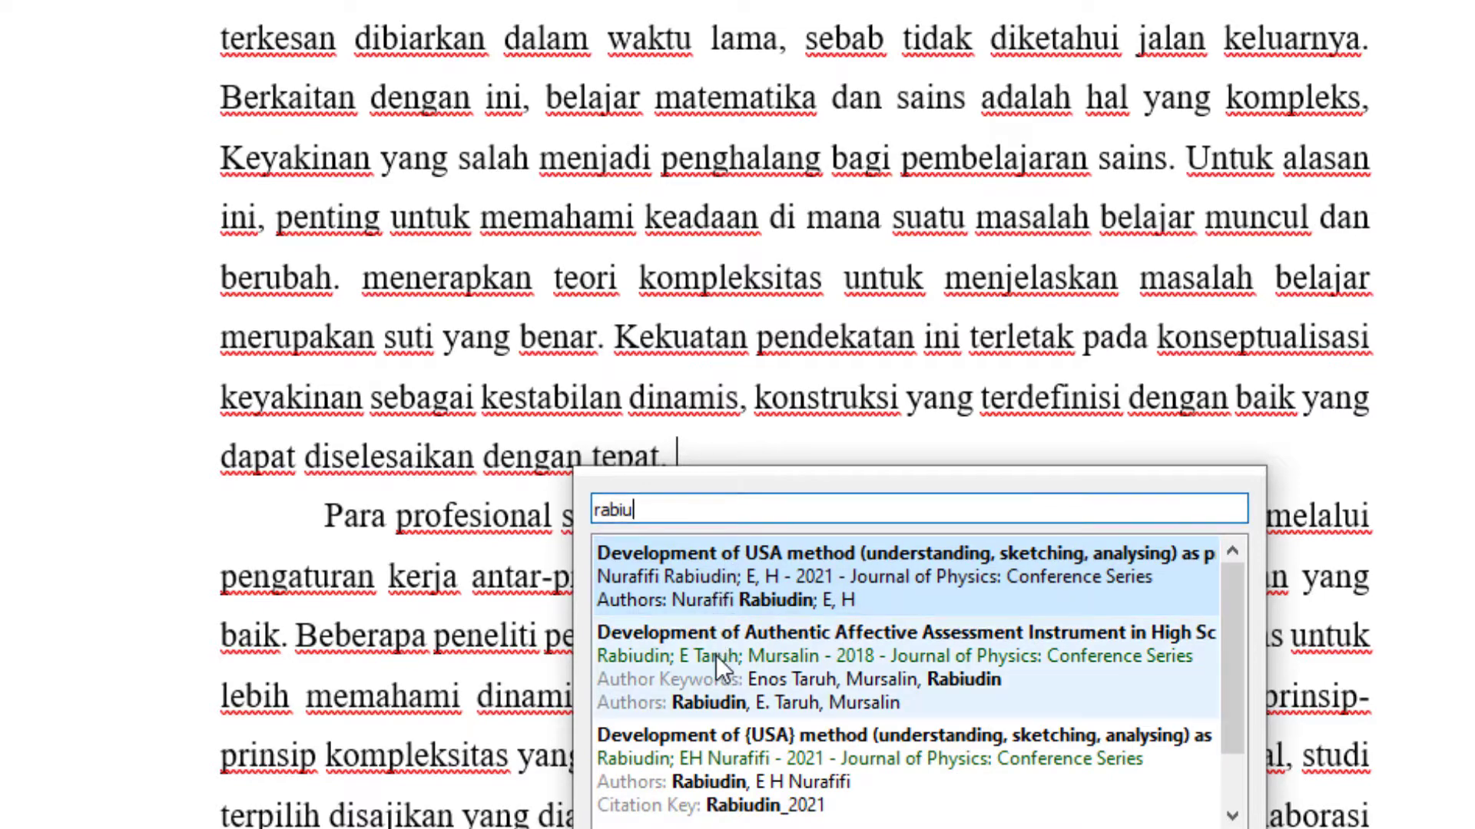
{"action": "left_click", "coordinate": [680, 579]}
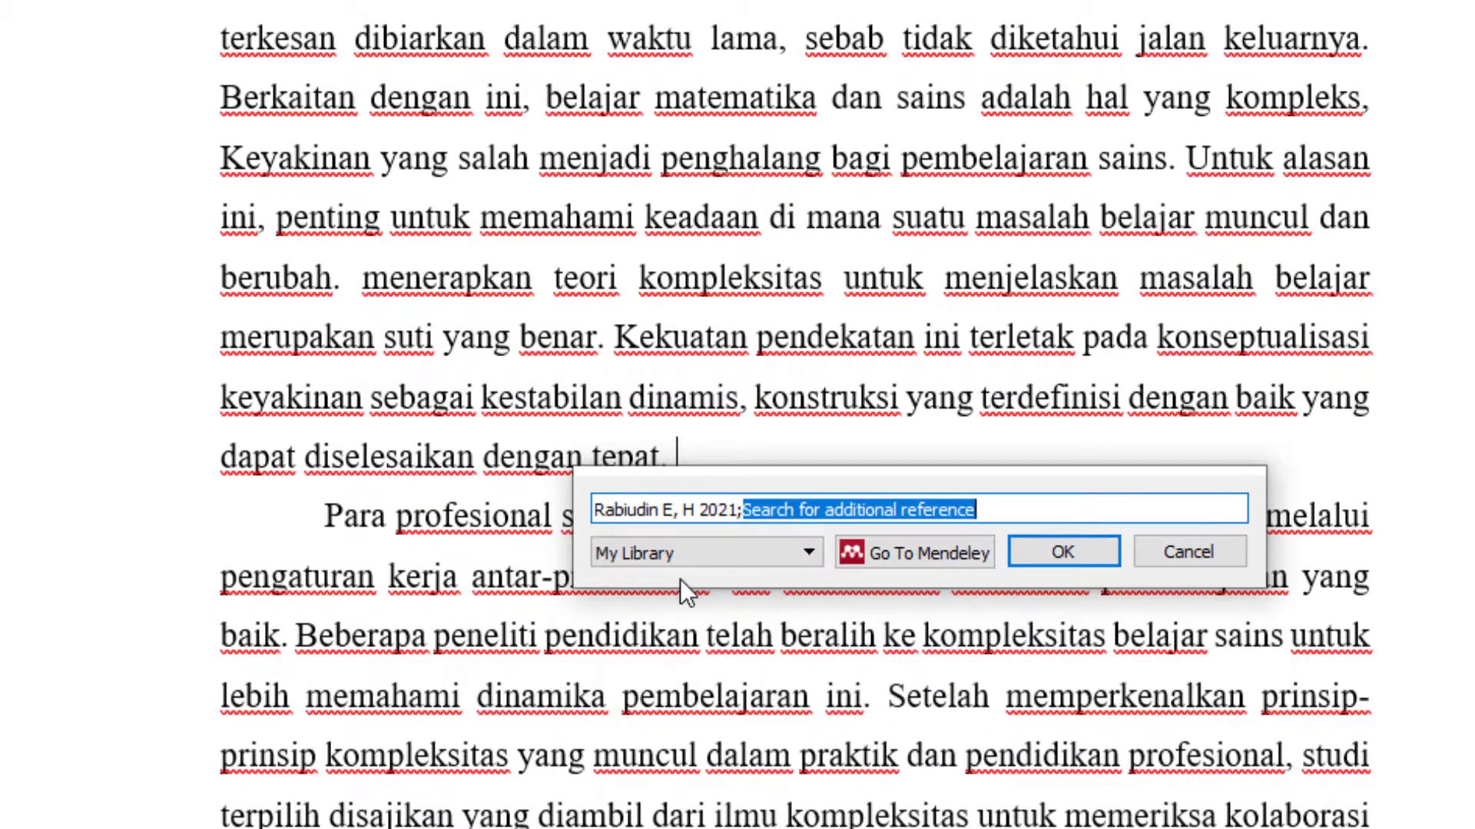
{"action": "left_click", "coordinate": [1062, 553]}
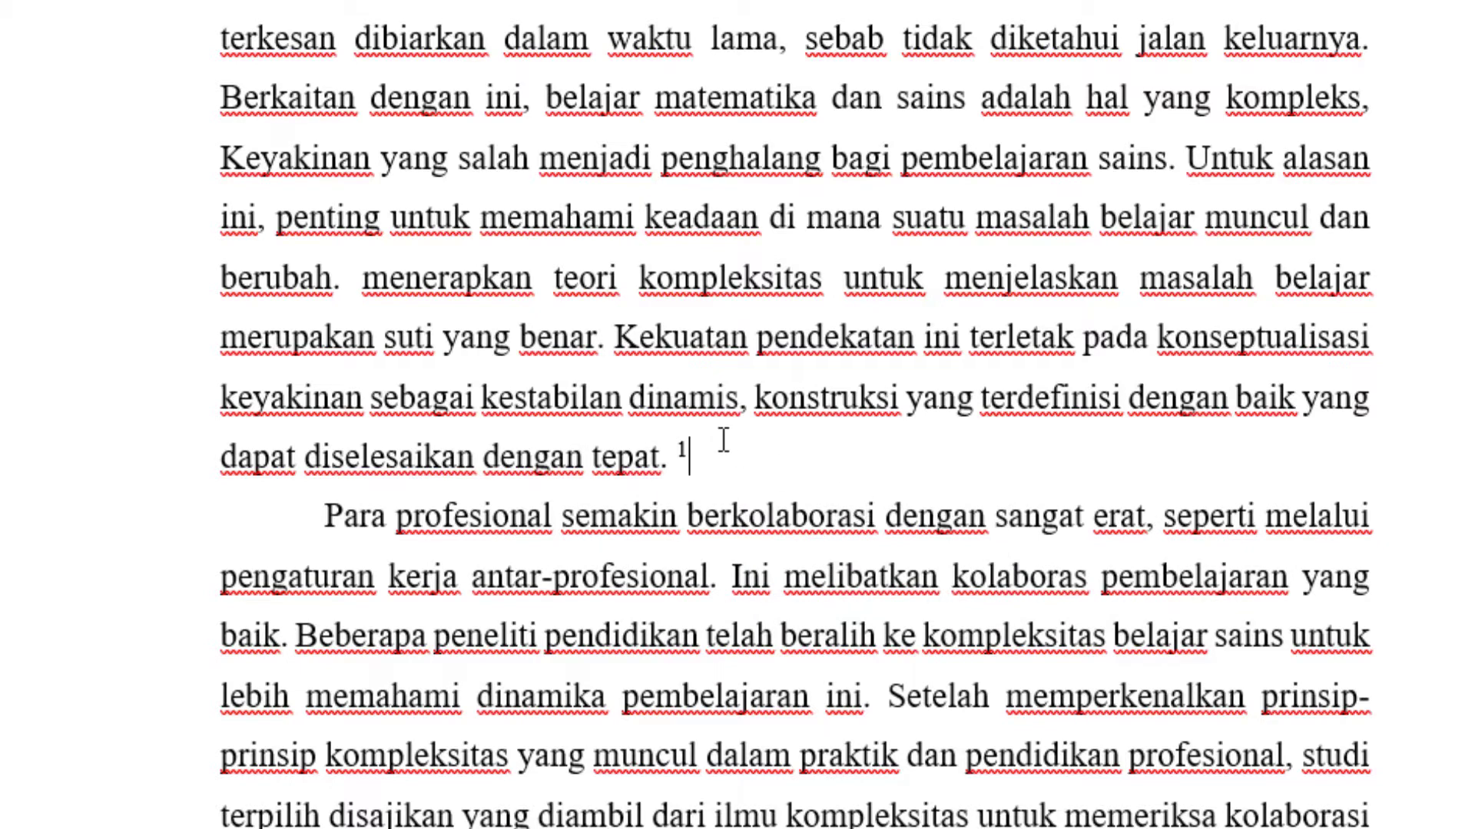
- Remove the citation after "tepat." again and cite the first USA method result from a new author search in My Library
{"action": "key", "text": "BackSpace"}
{"action": "key", "text": "alt+m"}
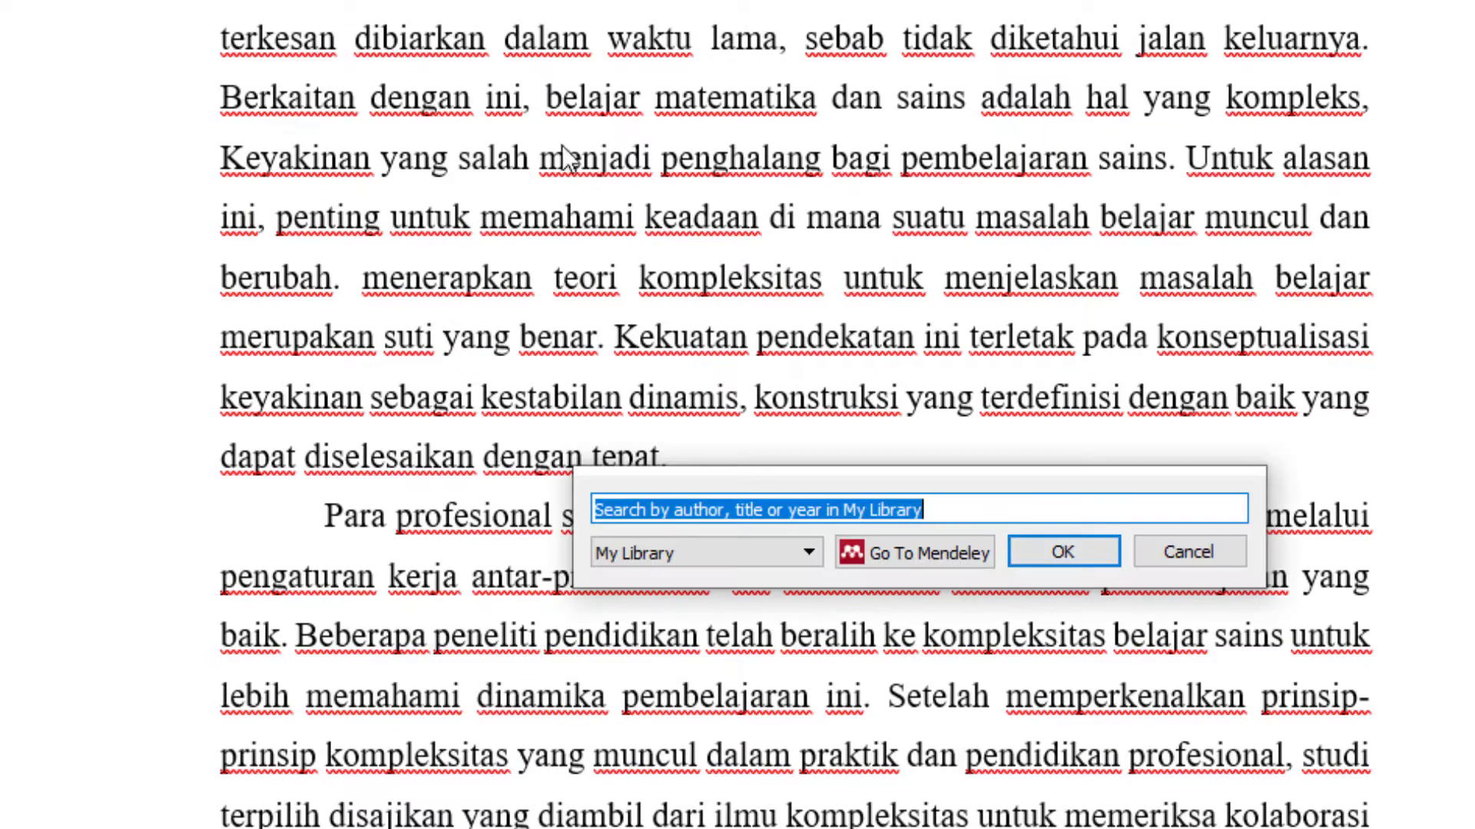
{"action": "type", "text": "rabiu"}
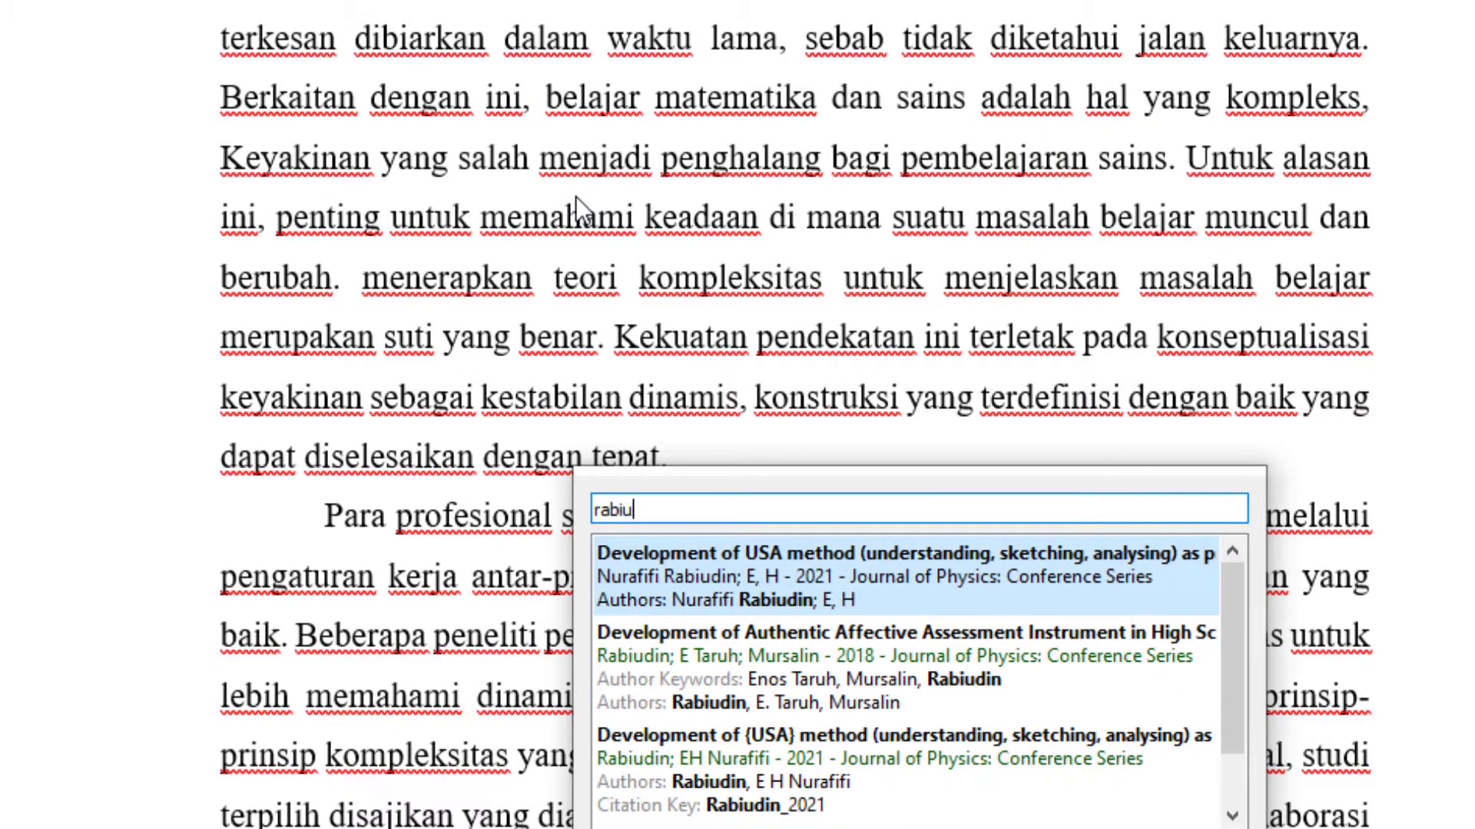
{"action": "left_click", "coordinate": [719, 559]}
{"action": "left_click", "coordinate": [1060, 550]}
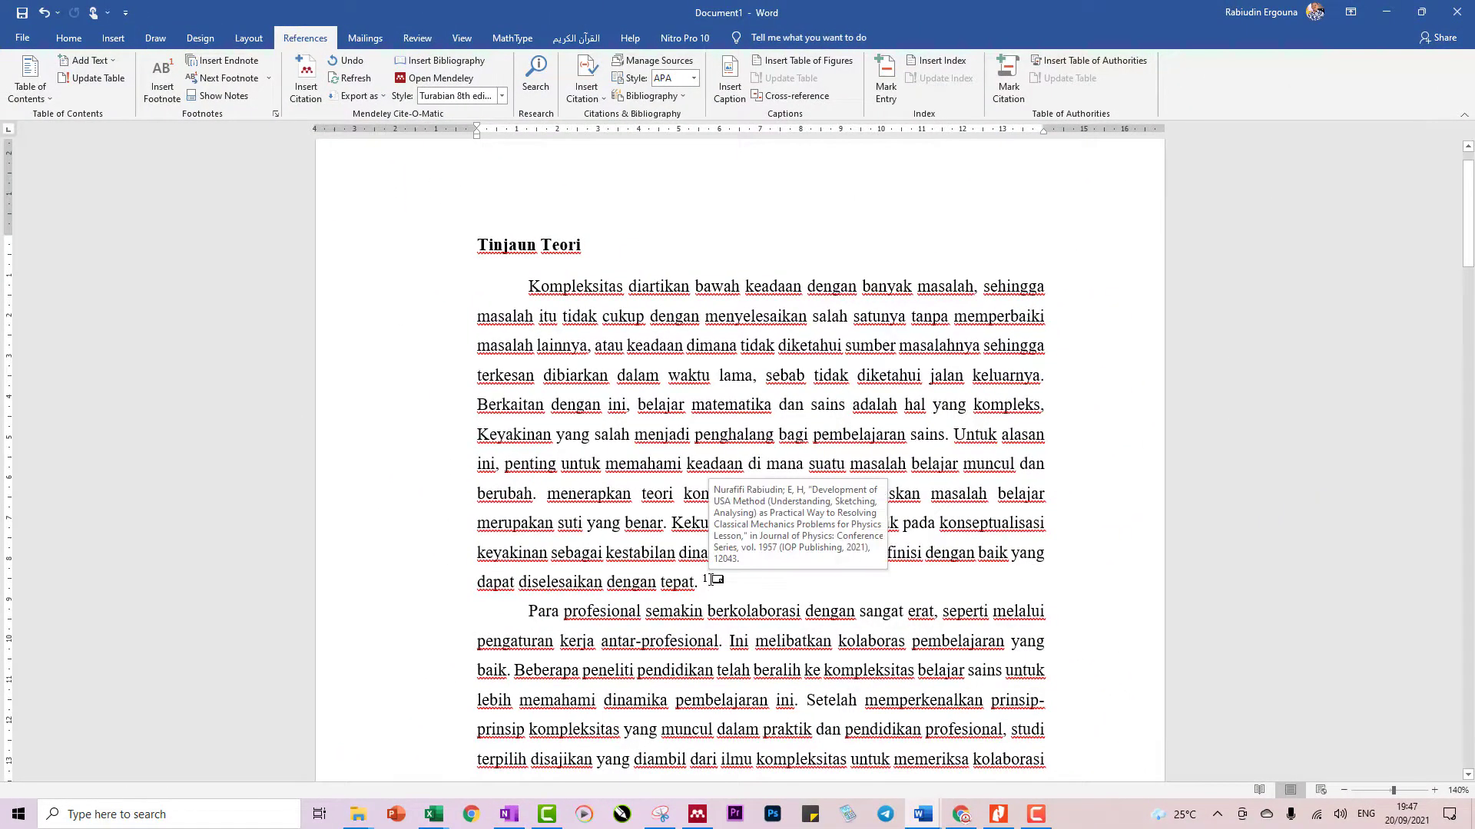
- Select the full text of footnote 1 and try applying a serif font to it
{"action": "scroll", "coordinate": [719, 575], "scroll_direction": "down", "scroll_amount": 6}
{"action": "scroll", "coordinate": [711, 576], "scroll_direction": "down", "scroll_amount": 1}
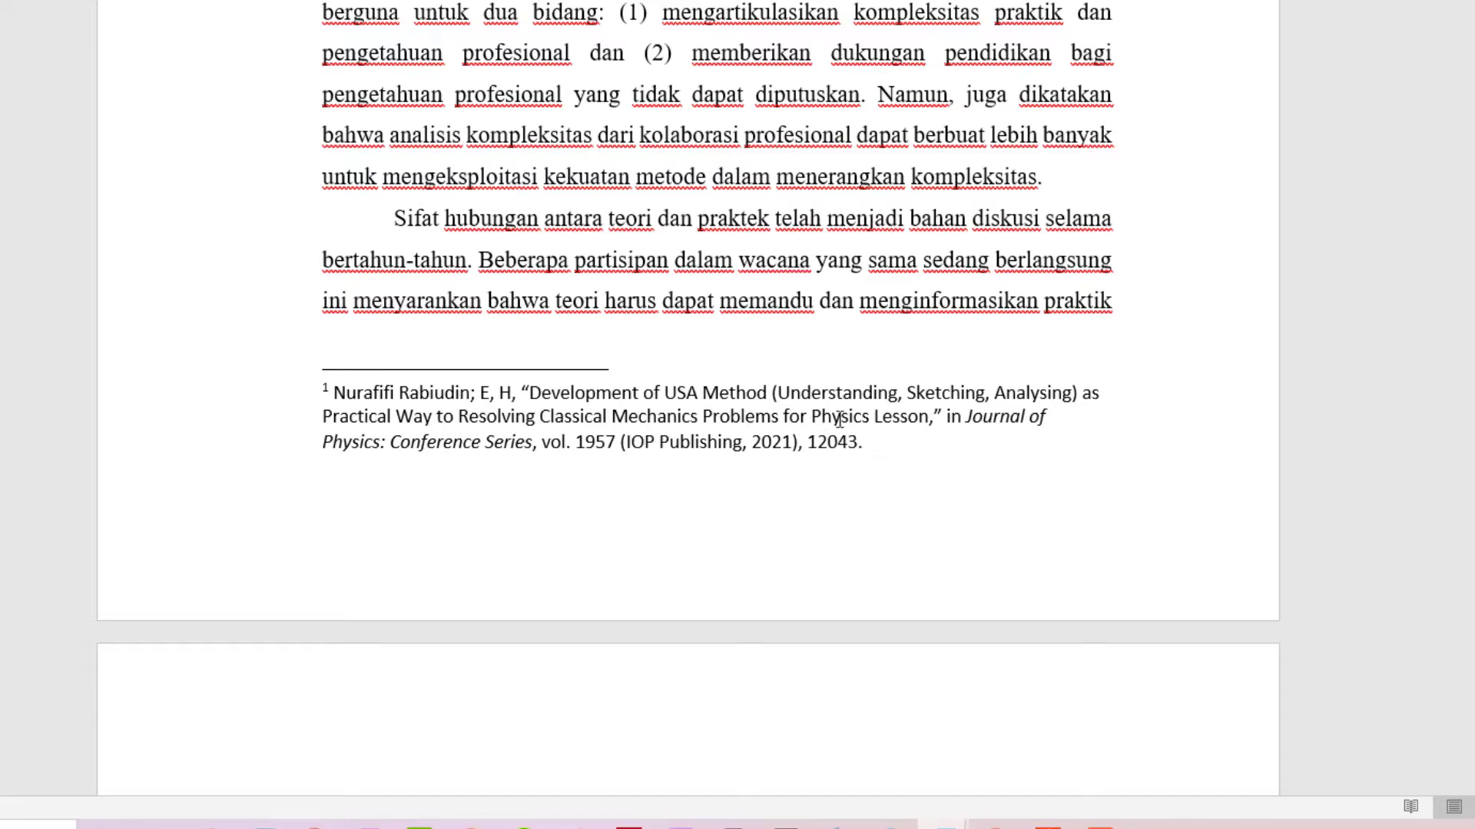
{"action": "left_click_drag", "start_coordinate": [885, 450], "coordinate": [298, 406]}
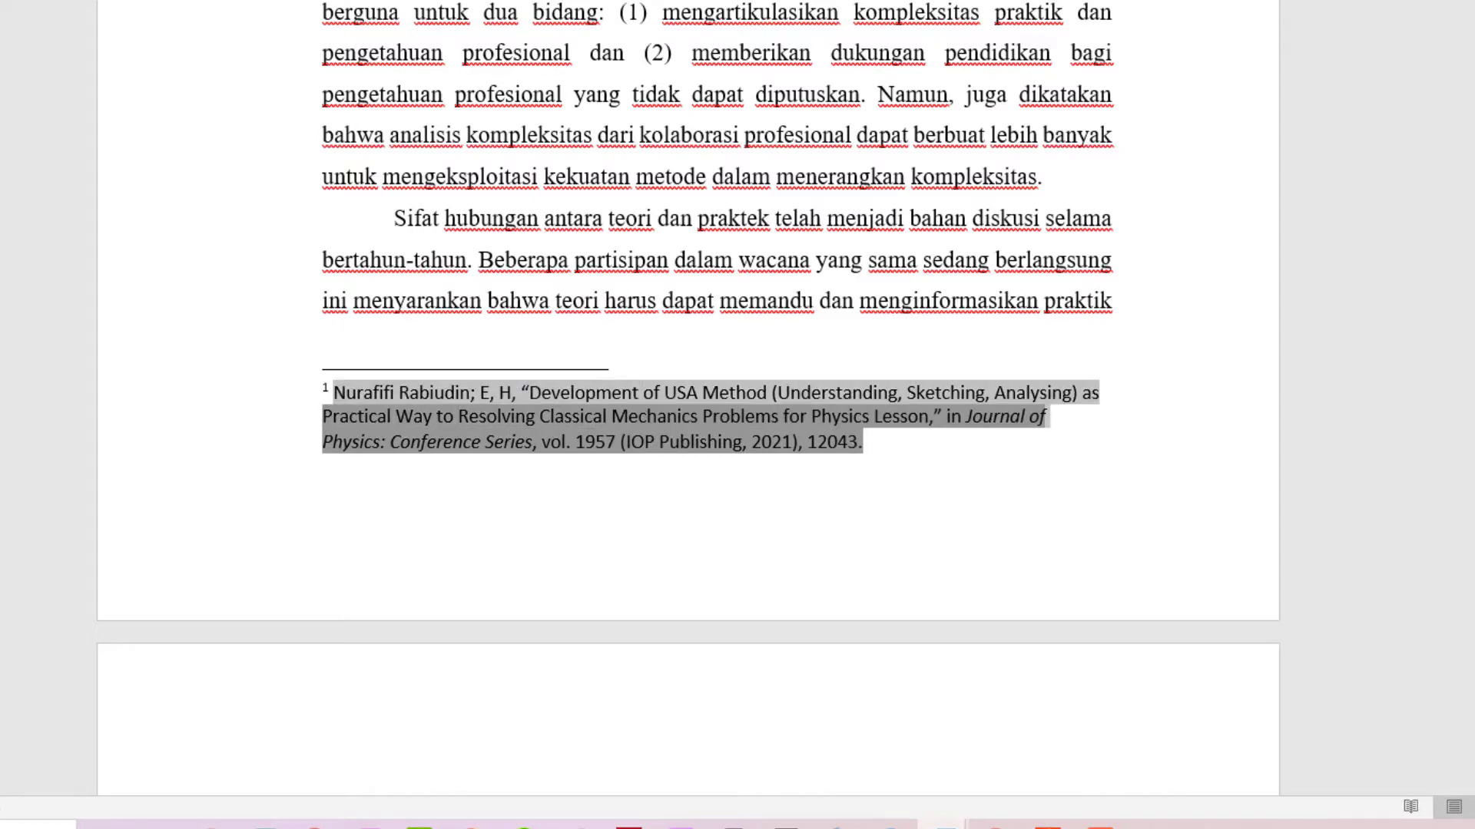
{"action": "key", "text": "ctrl+bracketleft"}
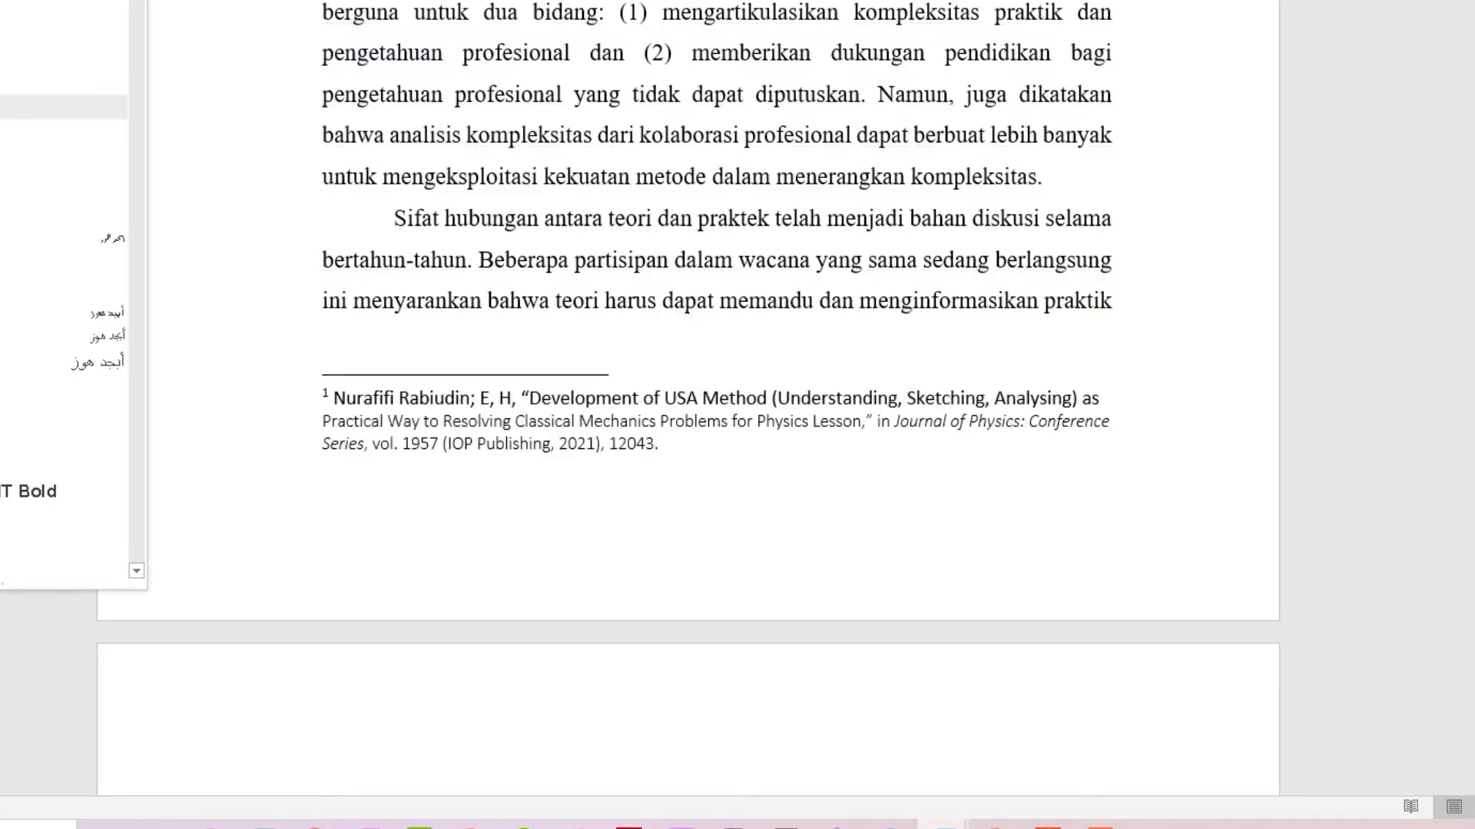
{"action": "left_click", "coordinate": [115, 311]}
{"action": "left_click", "coordinate": [639, 323]}
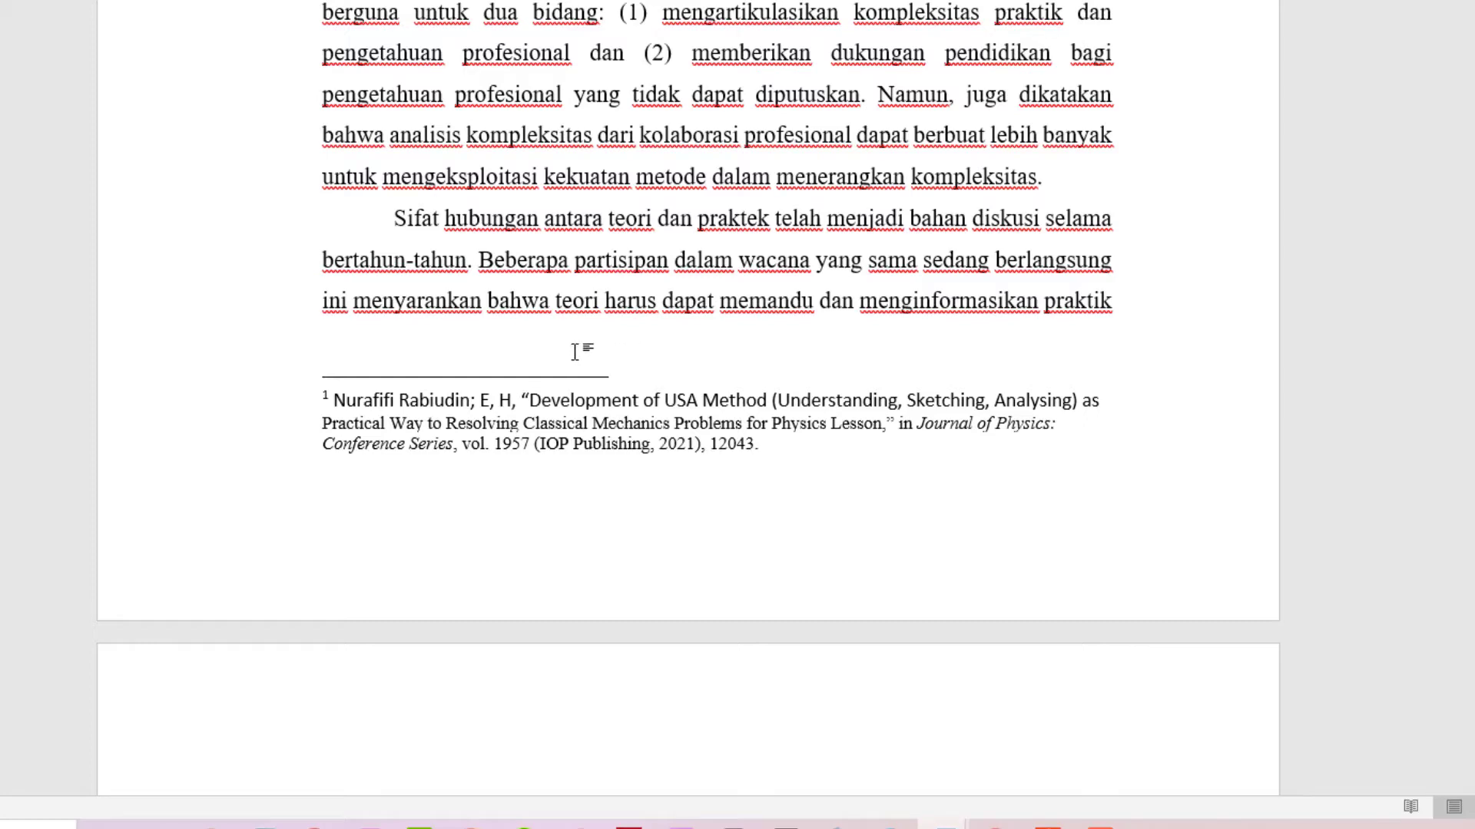
- Undo the formatting changes made to the text of footnote 1
{"action": "key", "text": "ctrl+z"}
{"action": "key", "text": "ctrl+z"}
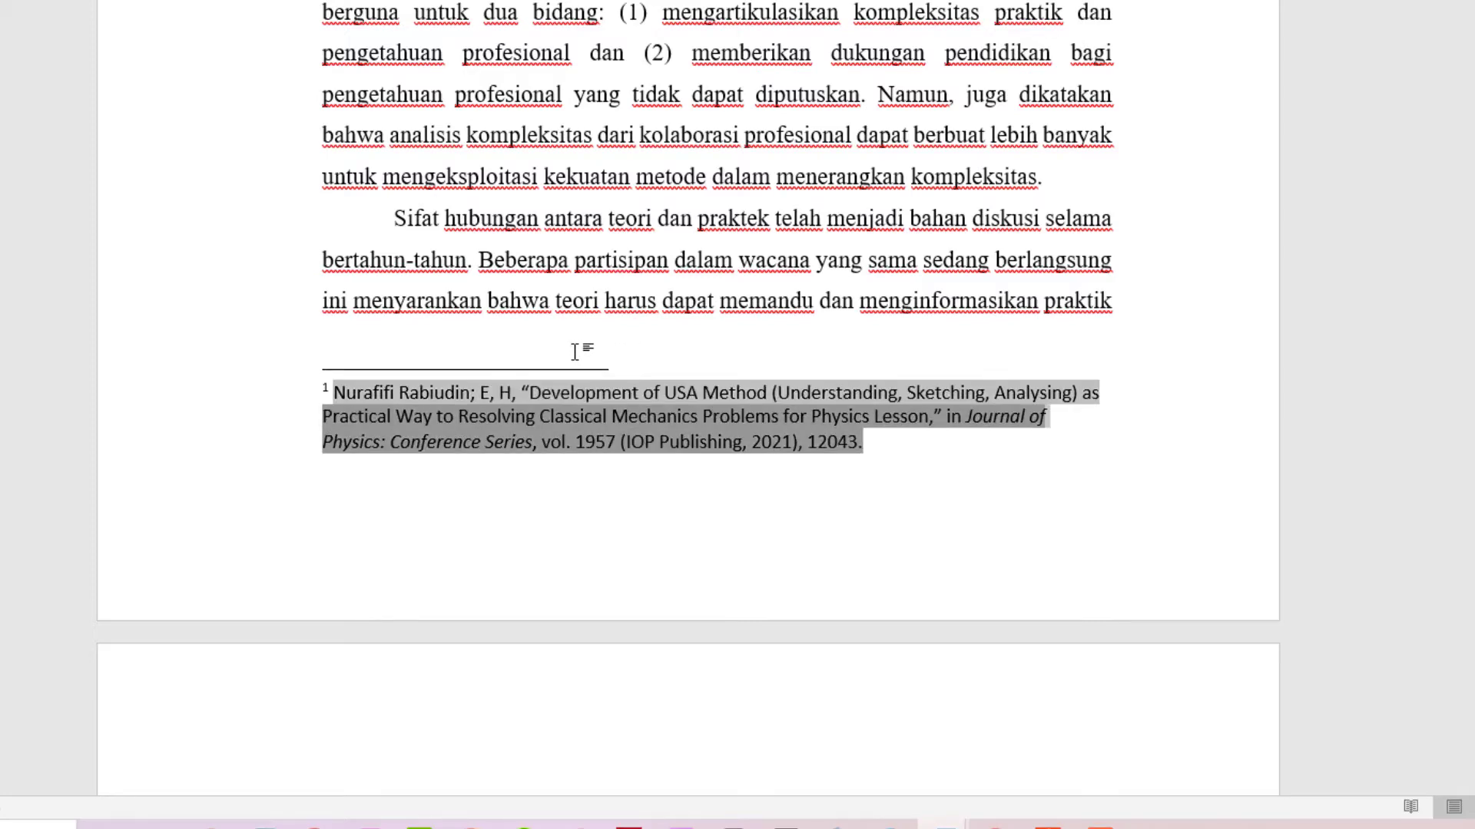
{"action": "scroll", "coordinate": [575, 352], "scroll_direction": "up", "scroll_amount": 3}
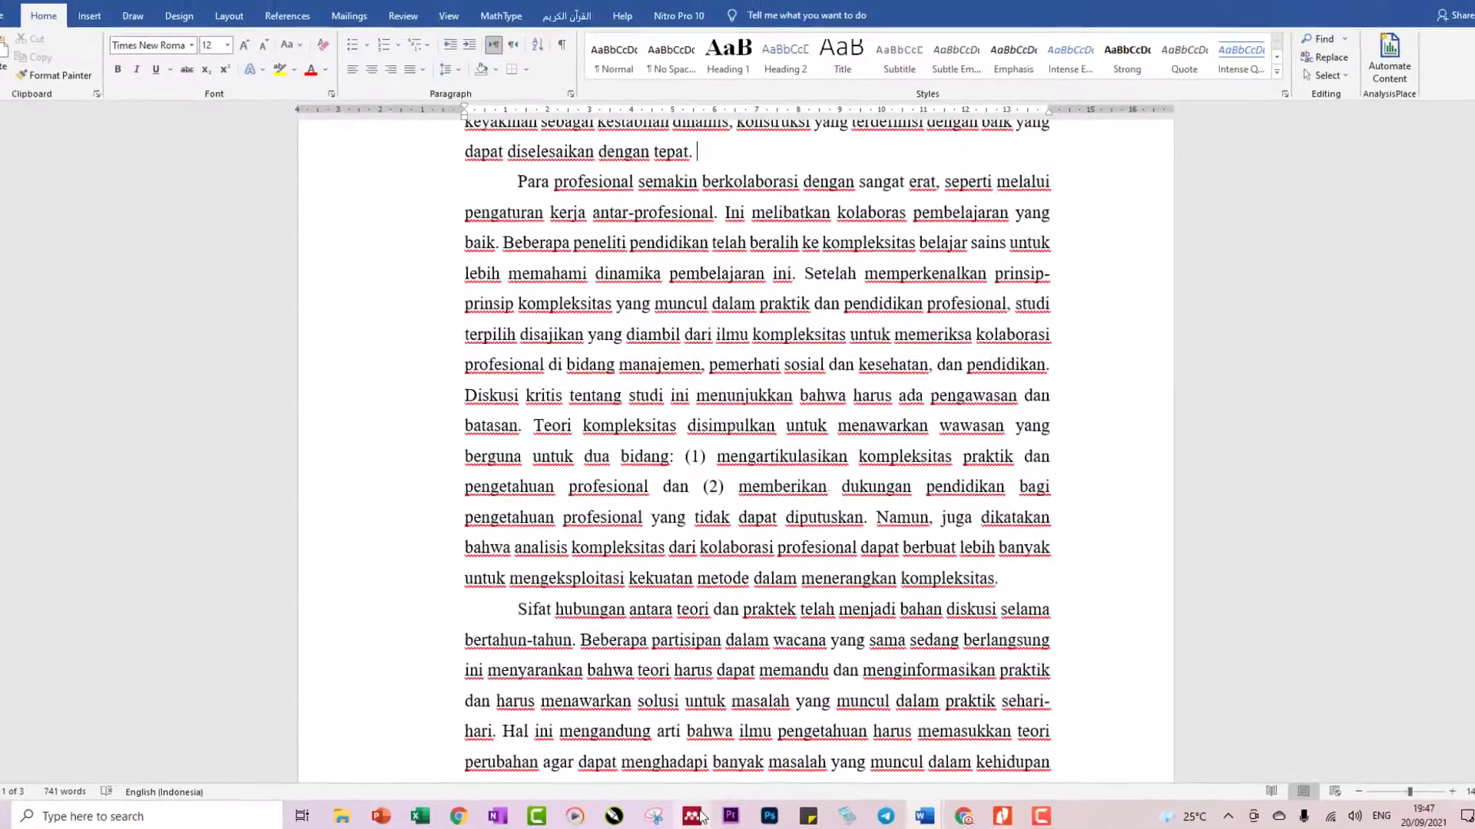
- Switch to Mendeley Desktop and search the additional citation styles available for download for "turab"
{"action": "left_click", "coordinate": [697, 814]}
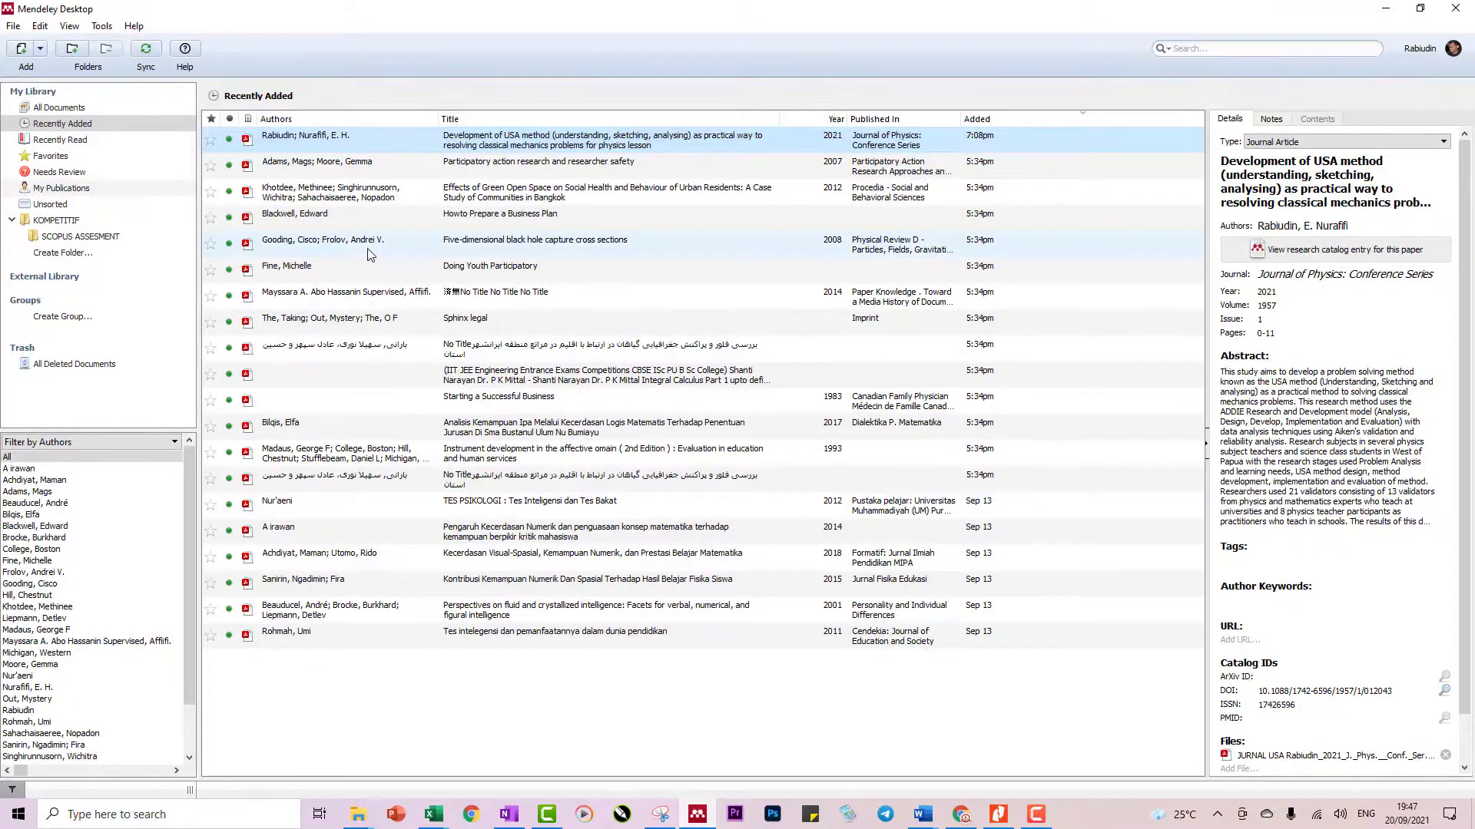
{"action": "left_click", "coordinate": [77, 27]}
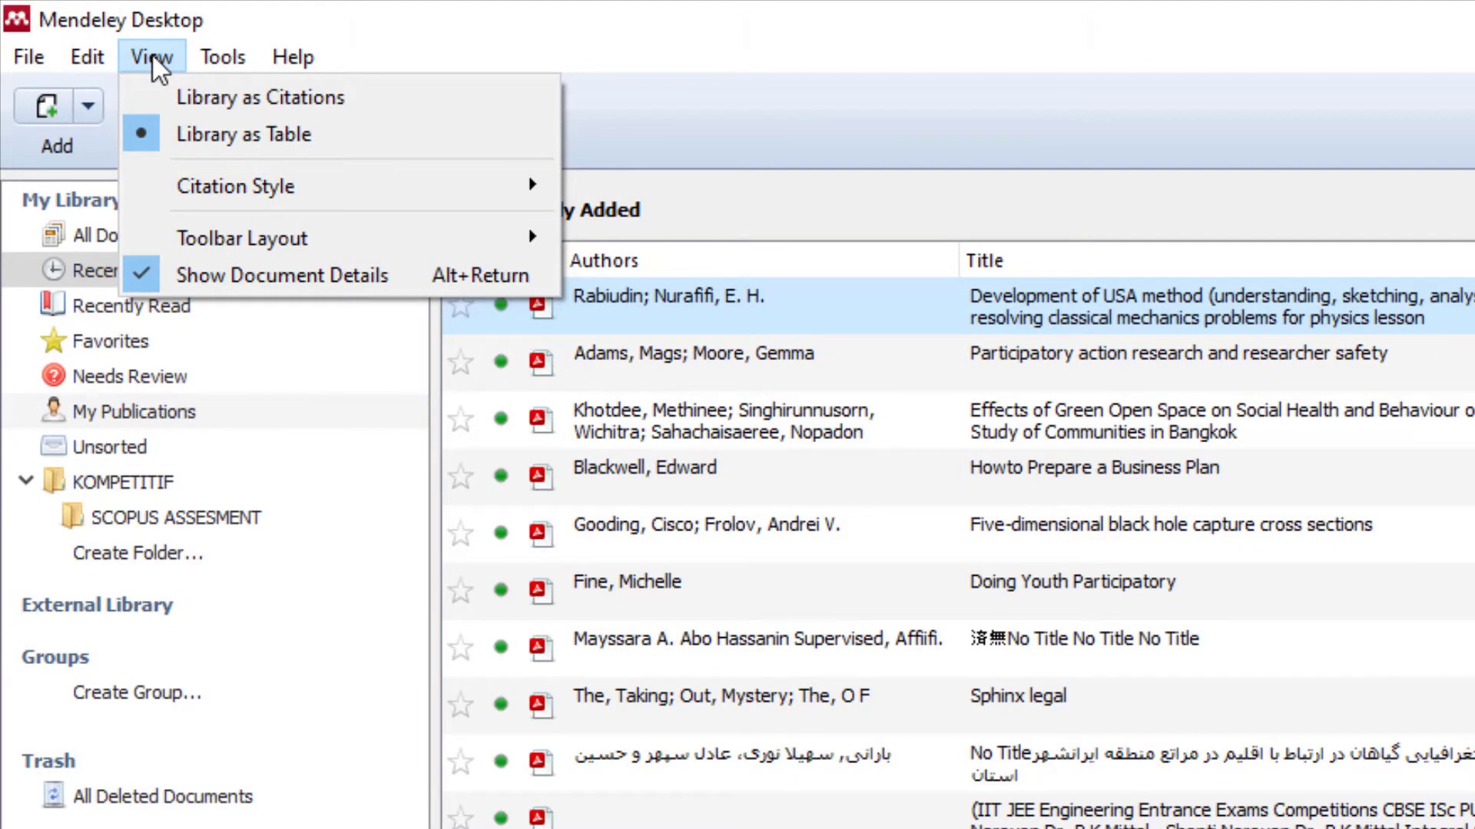
{"action": "mouse_move", "coordinate": [277, 198]}
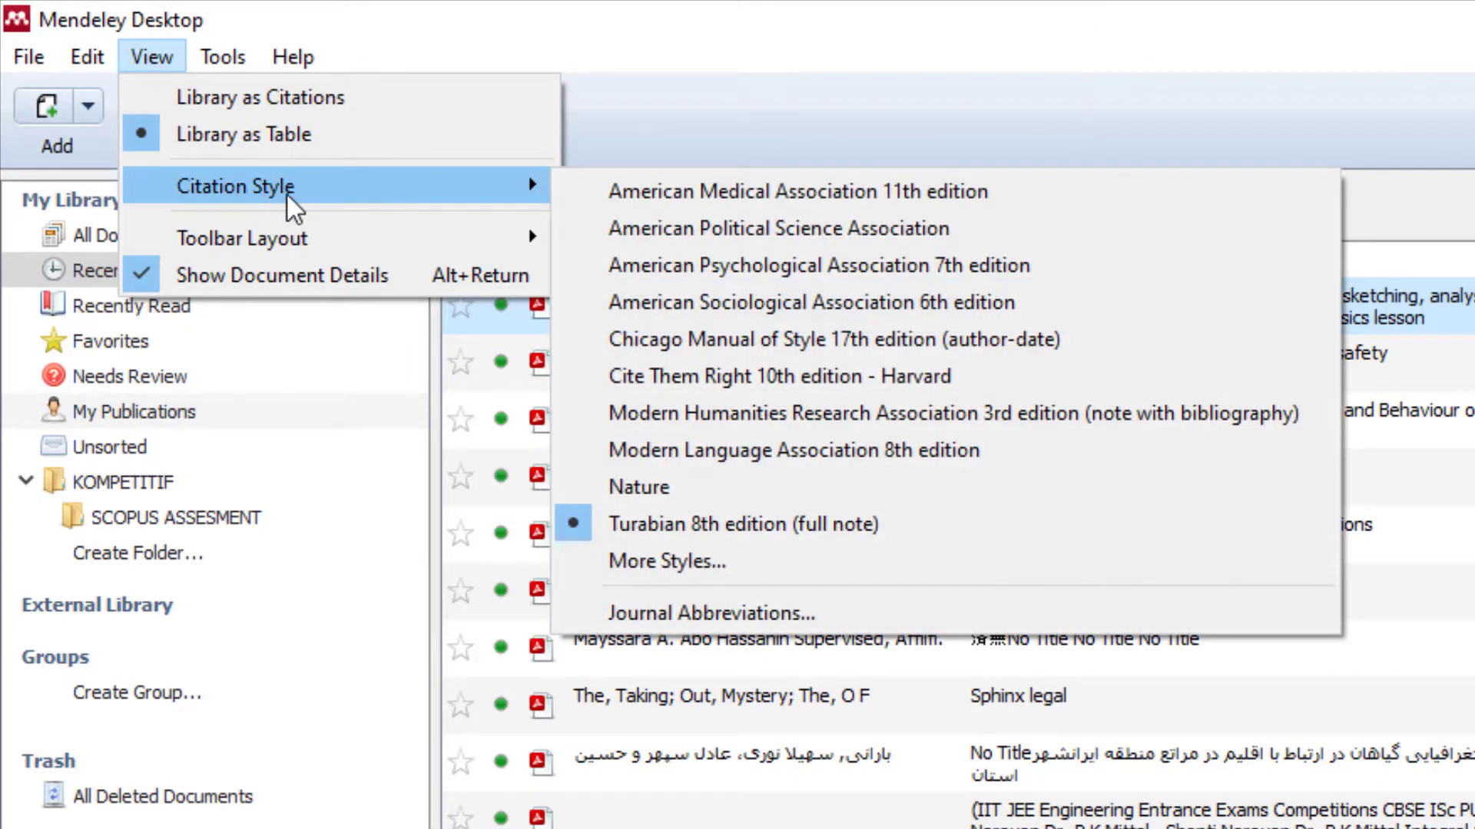
{"action": "left_click", "coordinate": [697, 563]}
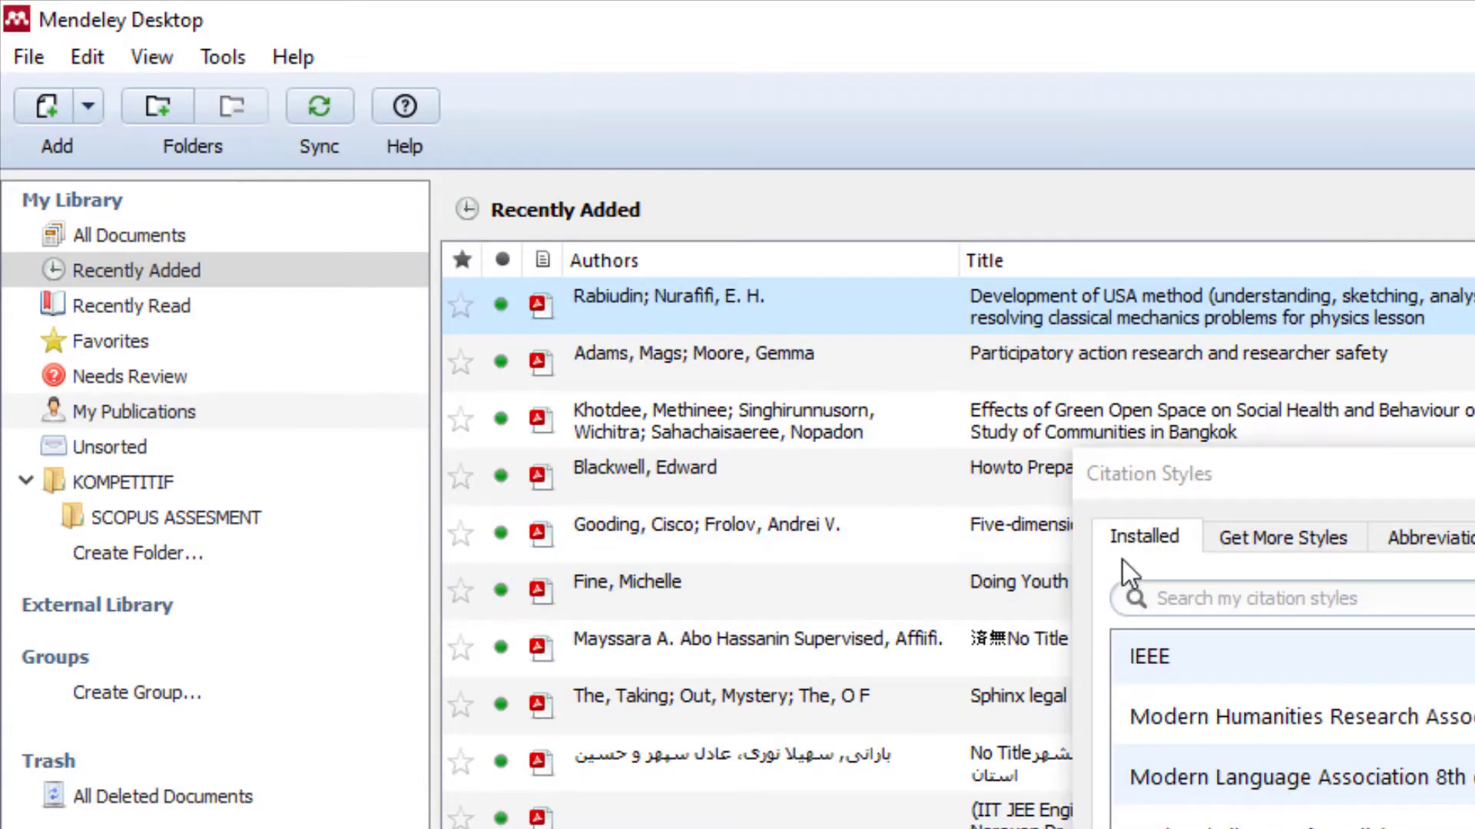
{"action": "left_click", "coordinate": [1278, 542]}
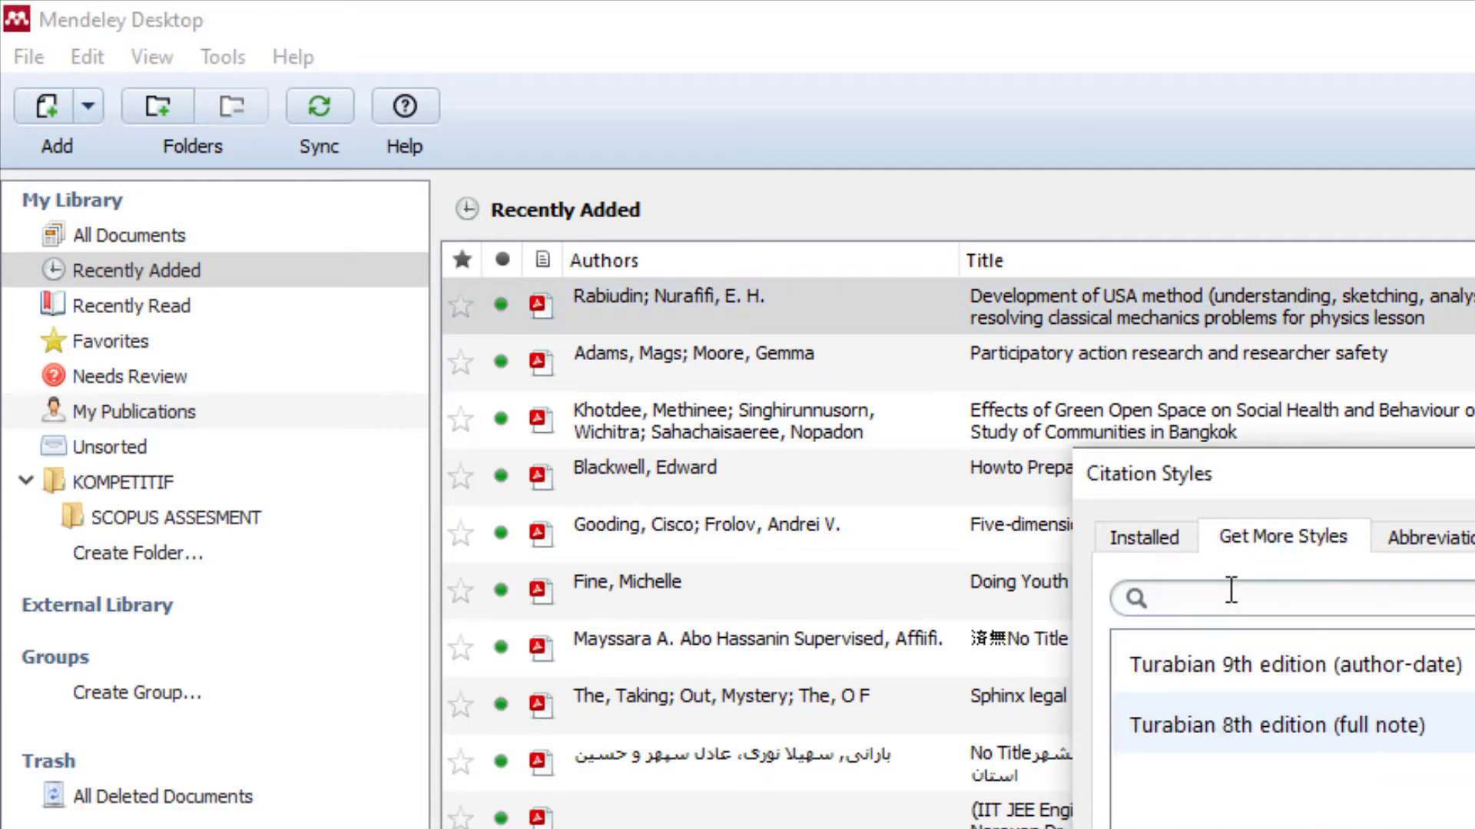
{"action": "type", "text": "turab"}
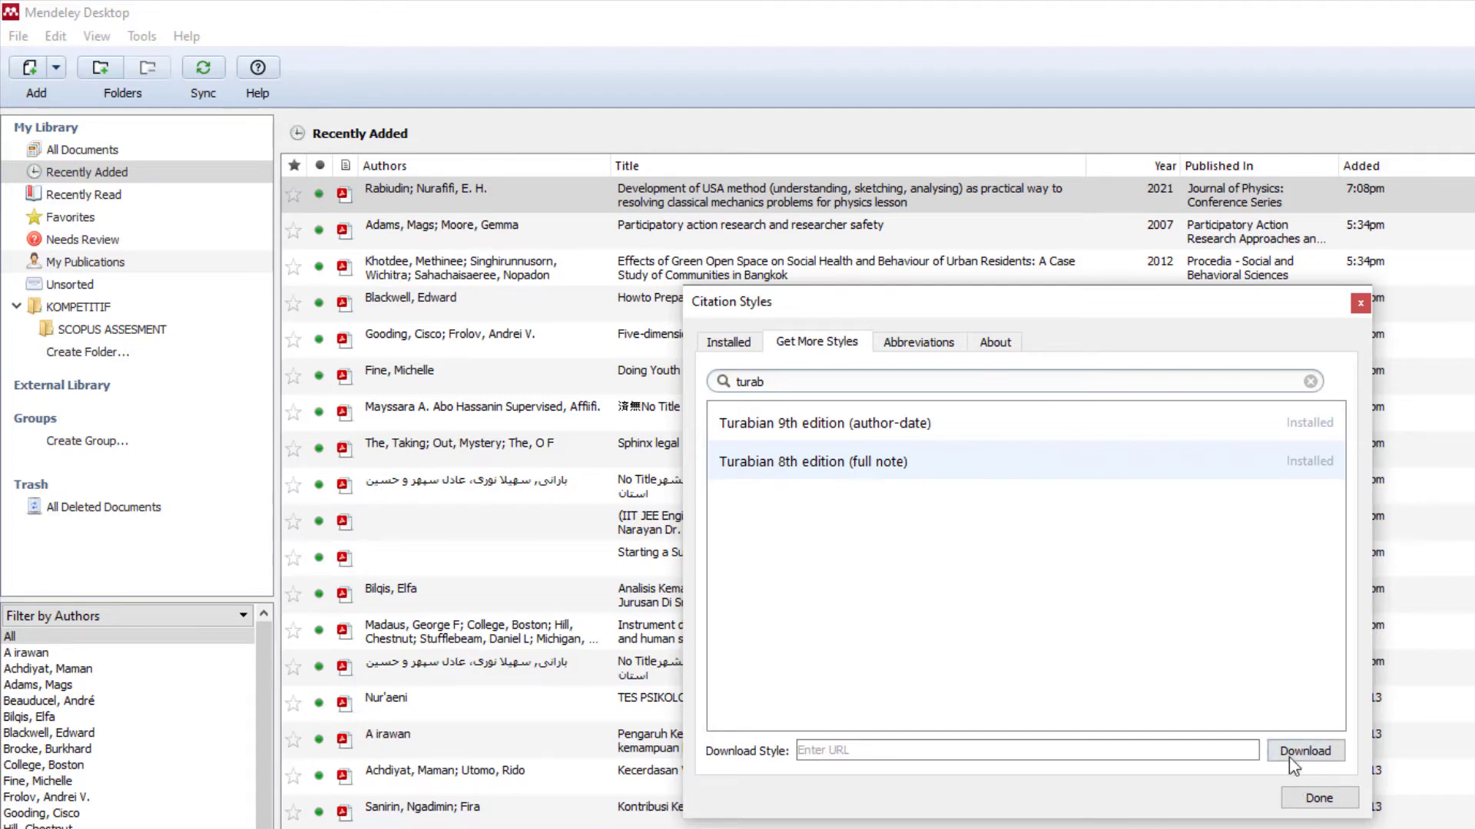
{"action": "left_click", "coordinate": [1318, 798]}
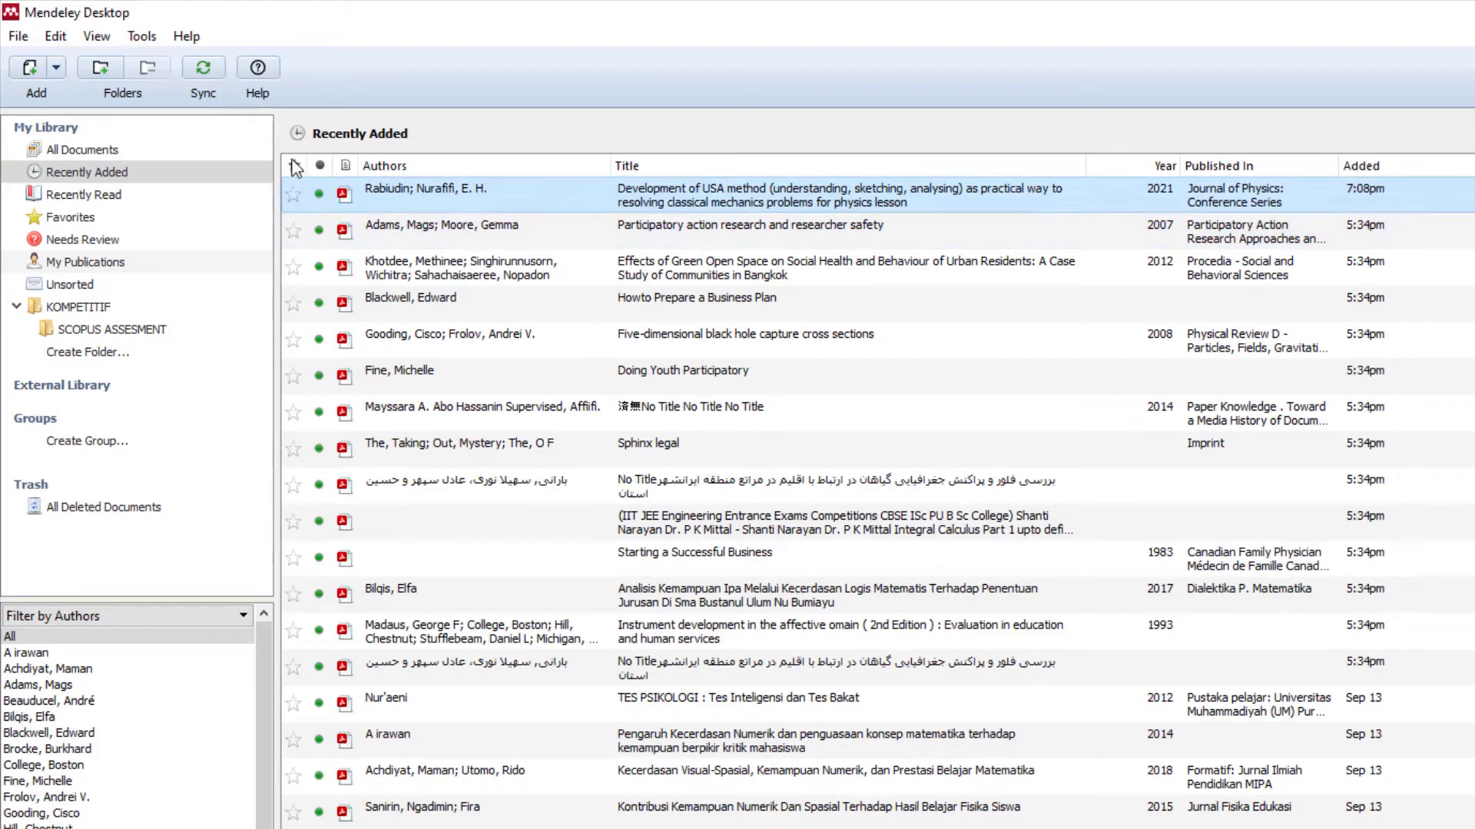
- Check which citation style is selected in Mendeley's list of styles
{"action": "left_click", "coordinate": [94, 37]}
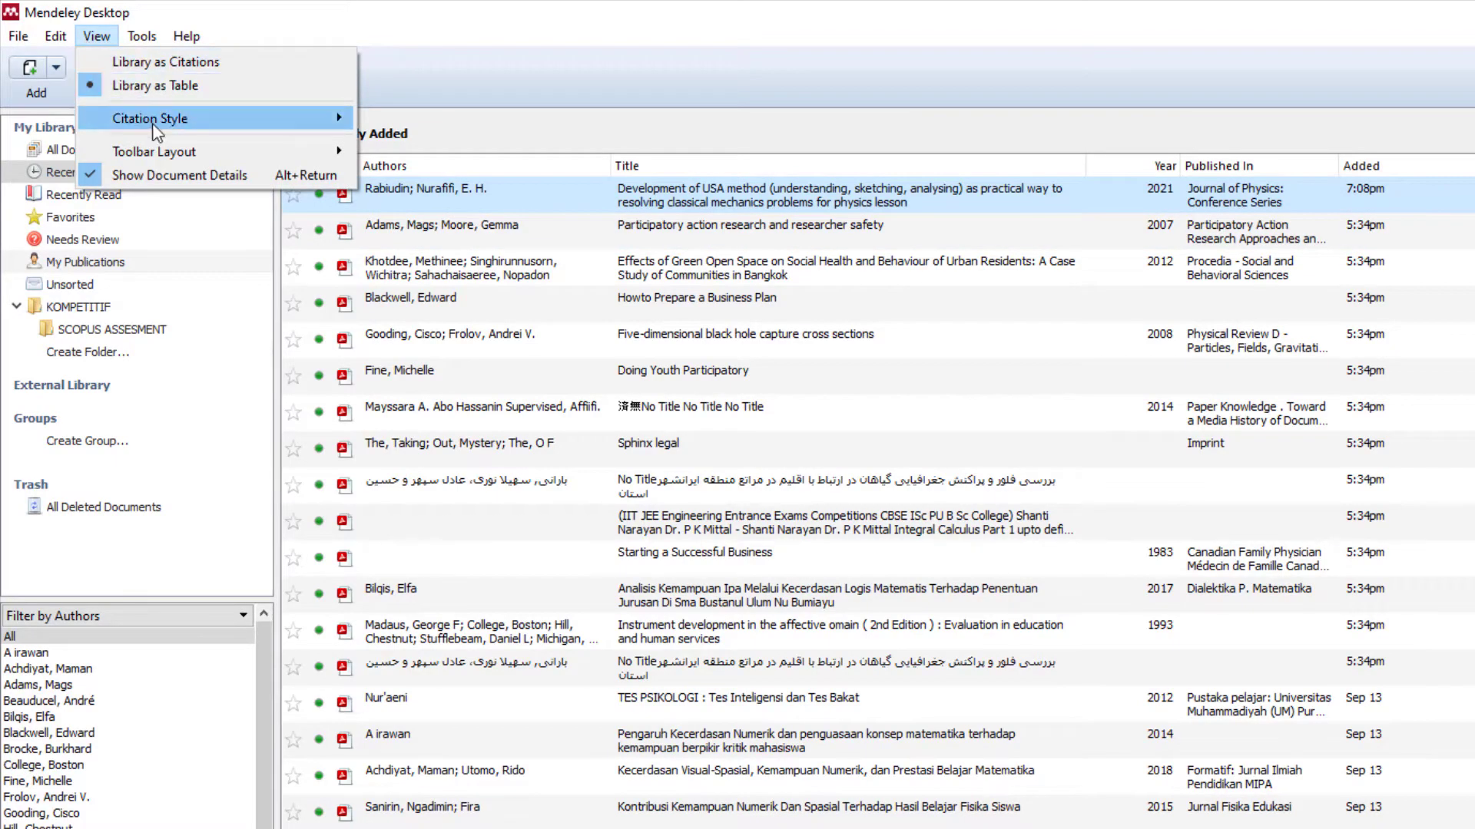
{"action": "mouse_move", "coordinate": [157, 123]}
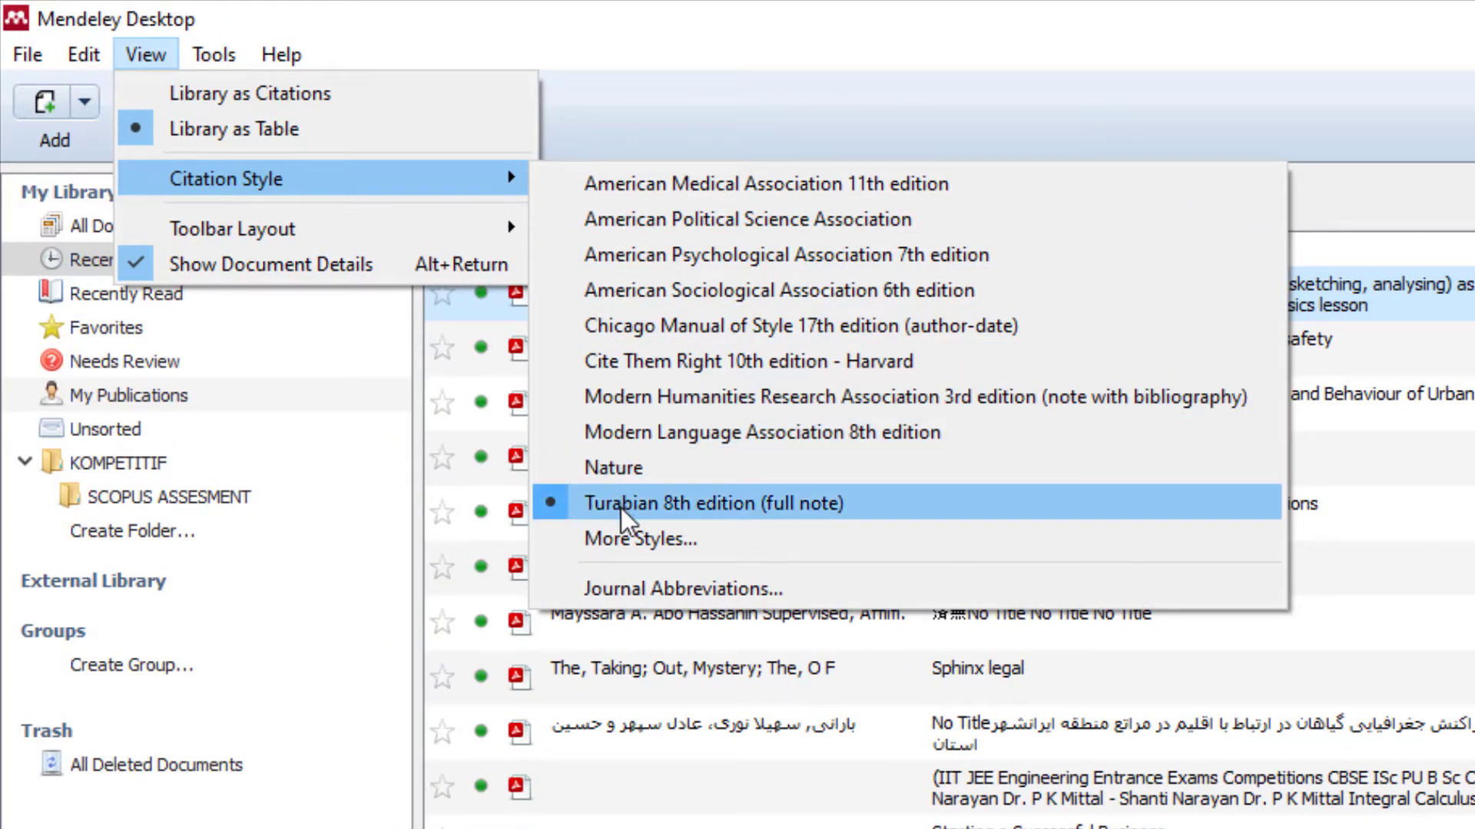
{"action": "left_click", "coordinate": [1403, 185]}
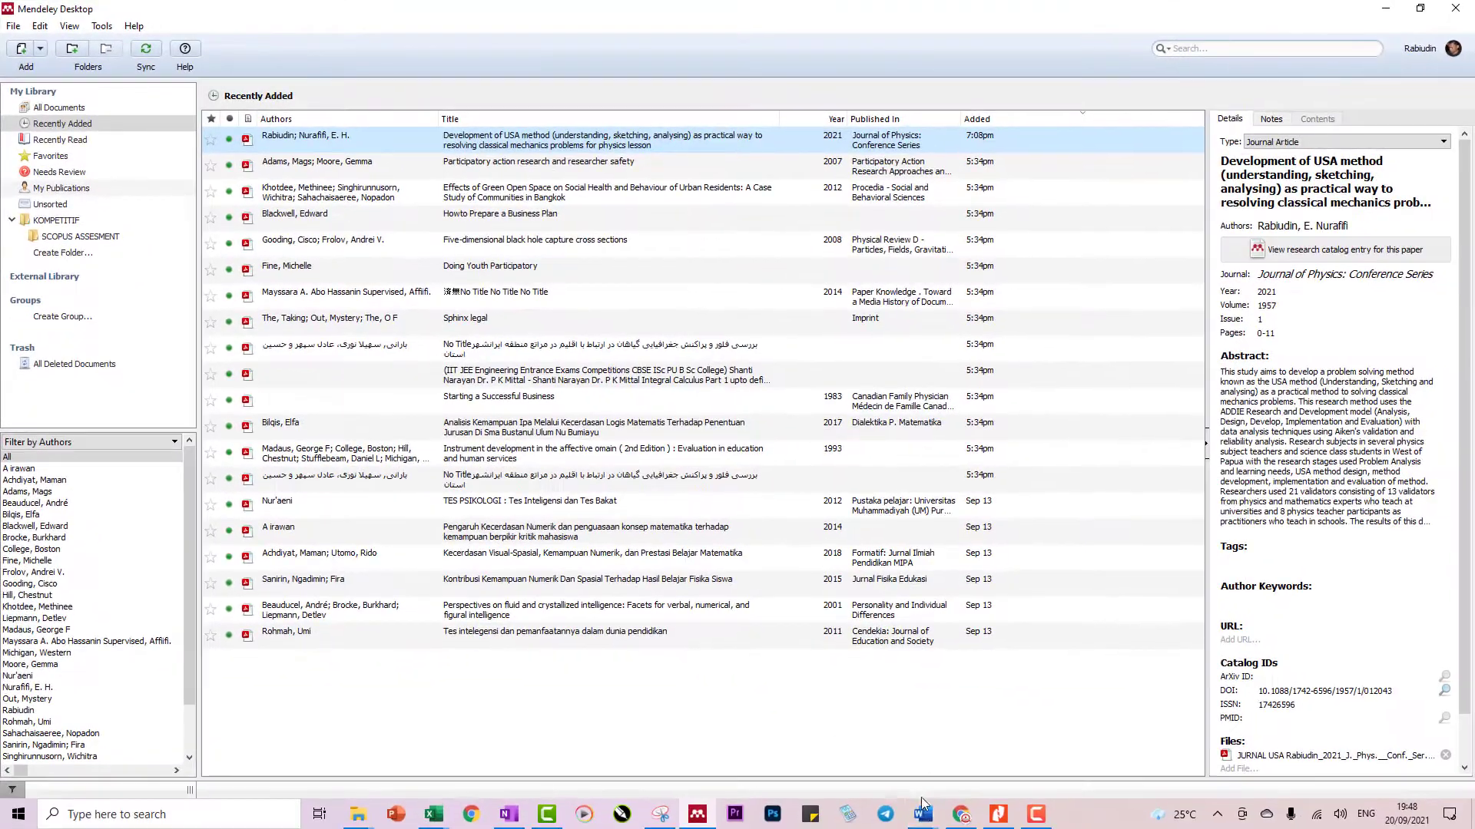
- Switch back to Word and cite the 2018 "Development of Authentic Affective Assessment Instrument" article after "tepat." by searching My Library for its author
{"action": "mouse_move", "coordinate": [923, 812]}
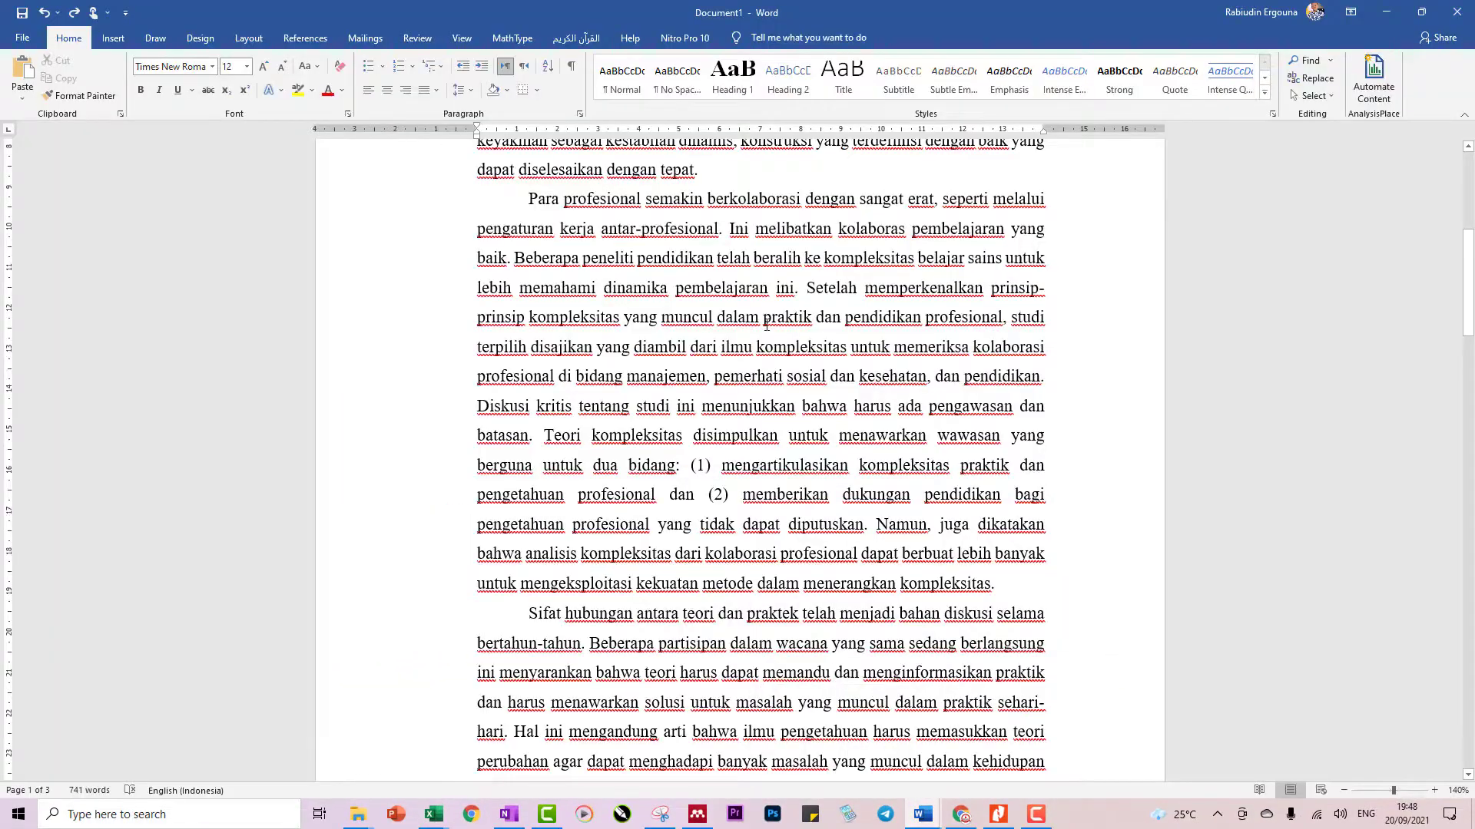
{"action": "left_click", "coordinate": [905, 744]}
{"action": "scroll", "coordinate": [762, 323], "scroll_direction": "up", "scroll_amount": 4}
{"action": "scroll", "coordinate": [763, 327], "scroll_direction": "up", "scroll_amount": 1}
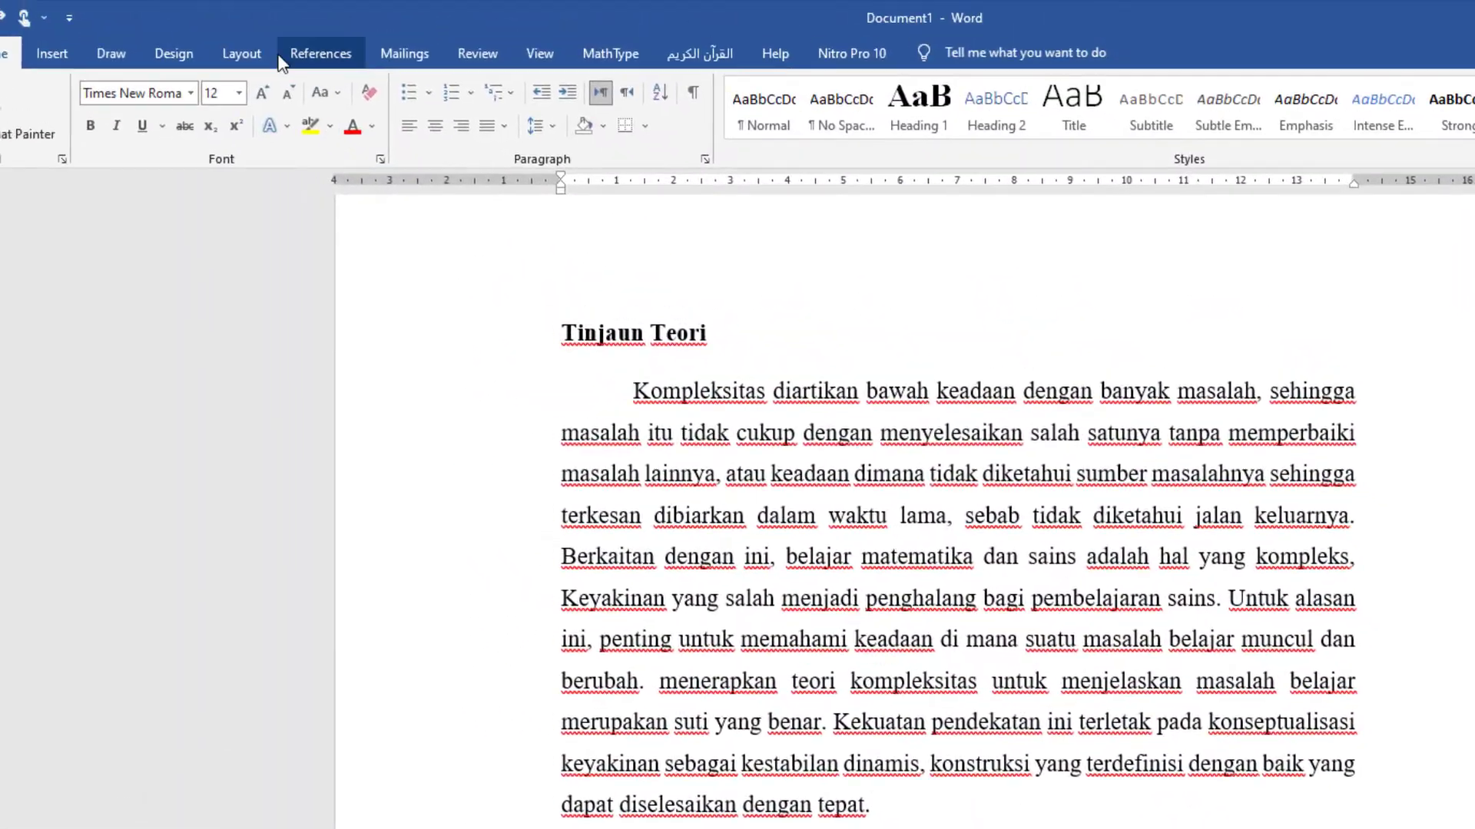
{"action": "left_click", "coordinate": [311, 53]}
{"action": "left_click", "coordinate": [312, 103]}
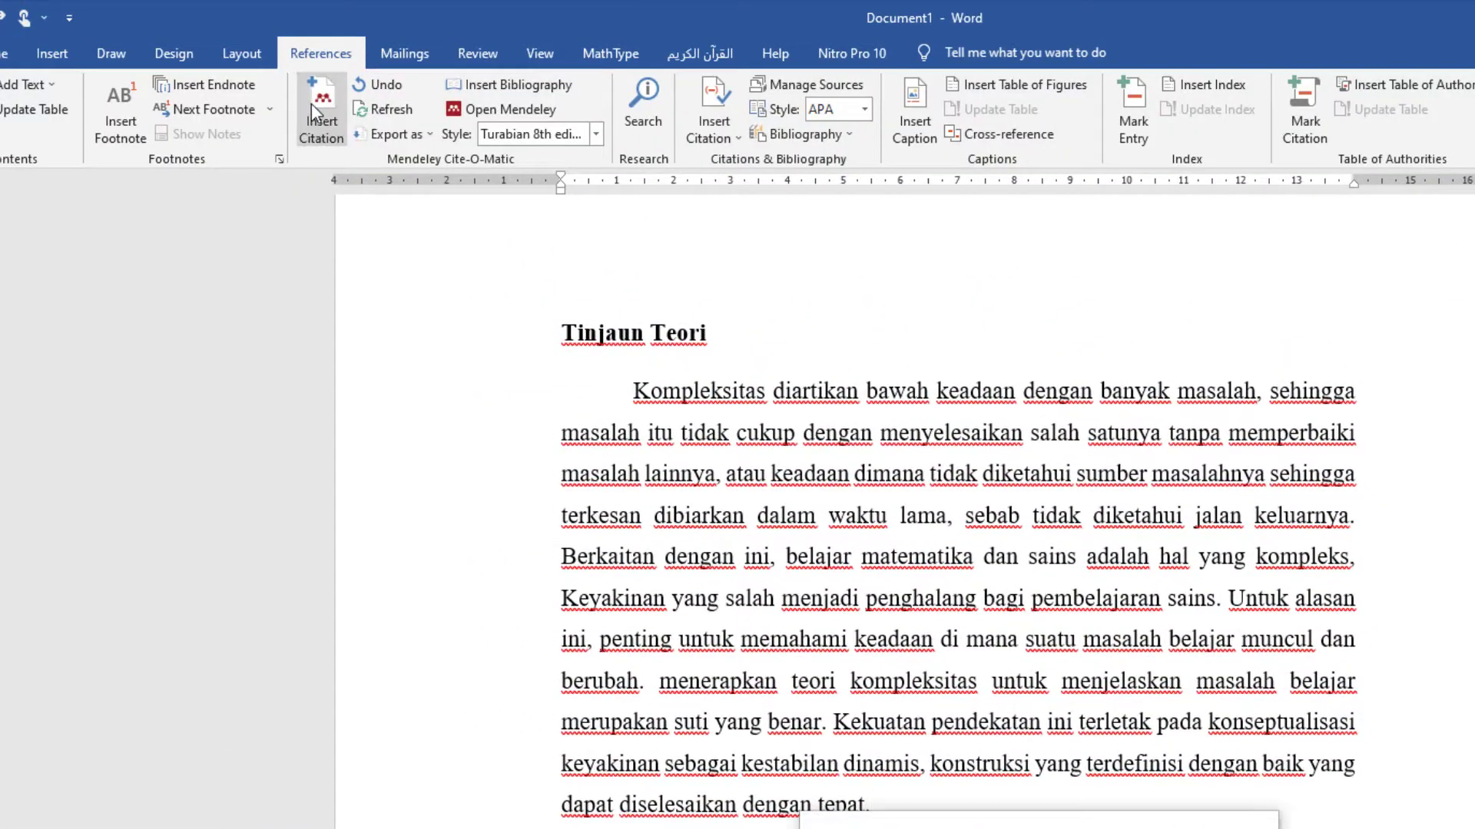
{"action": "type", "text": "ra"}
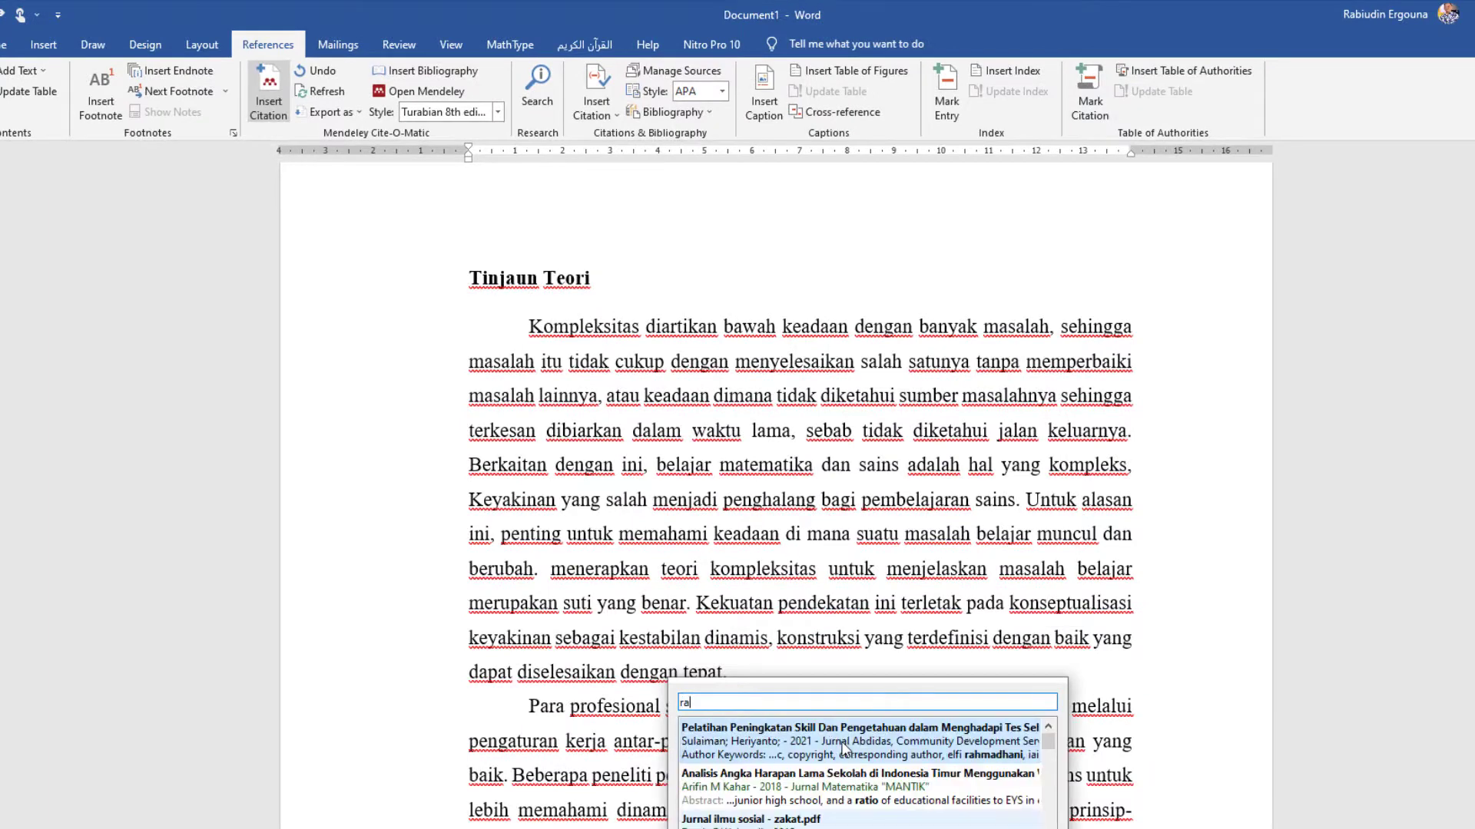
{"action": "type", "text": "biu"}
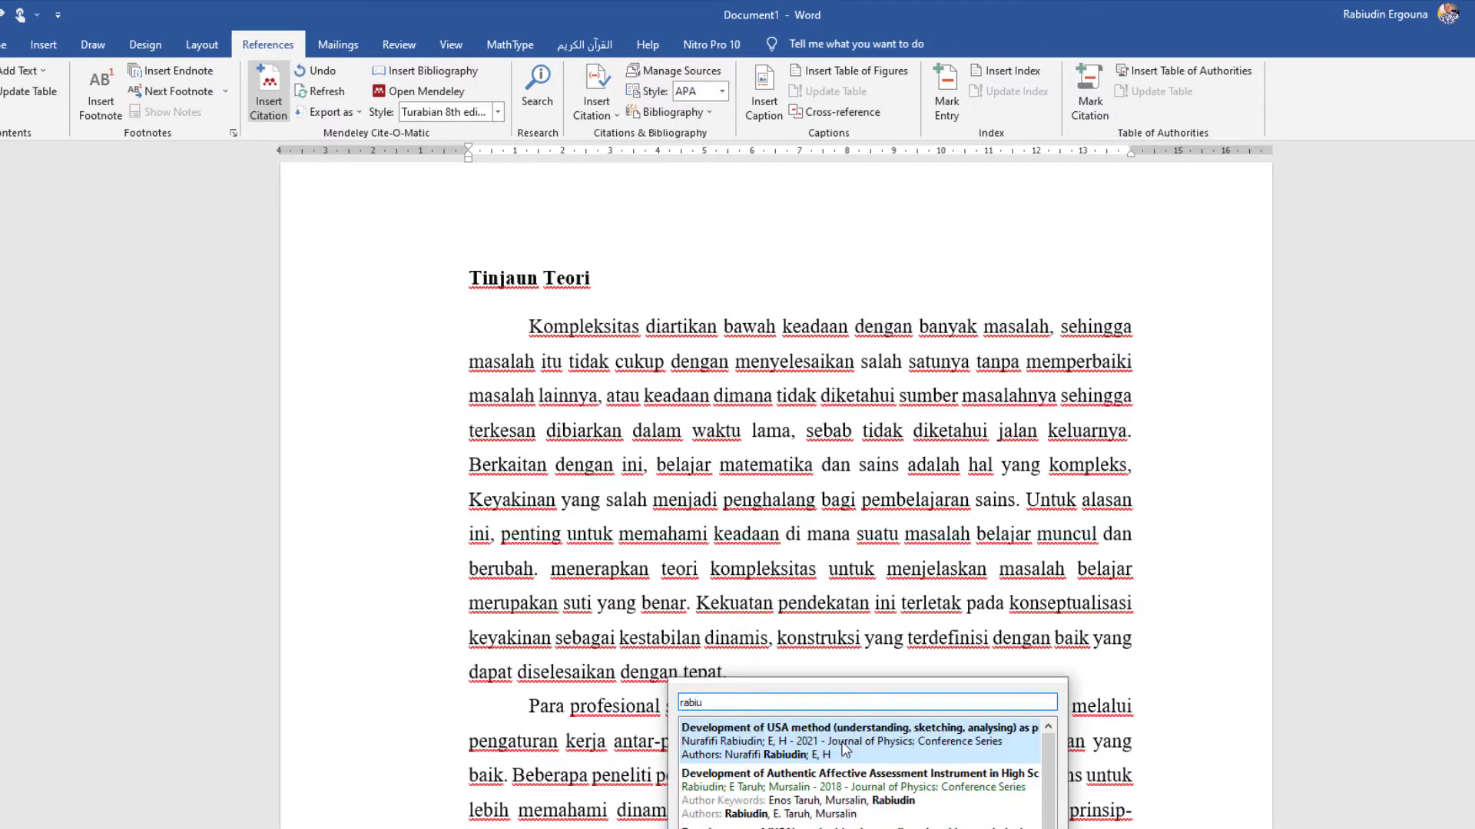
{"action": "left_click", "coordinate": [762, 805]}
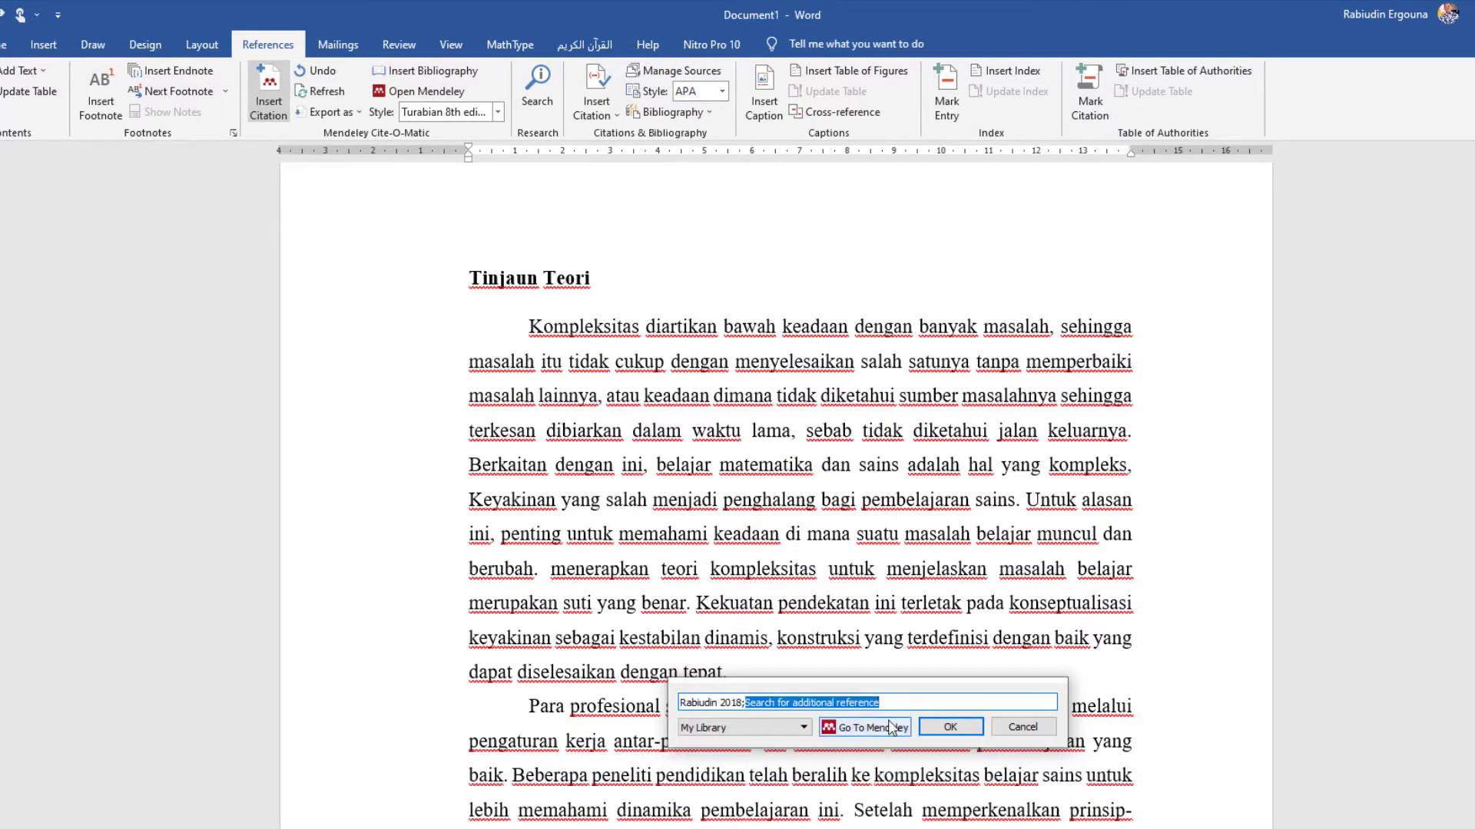
{"action": "left_click", "coordinate": [950, 726]}
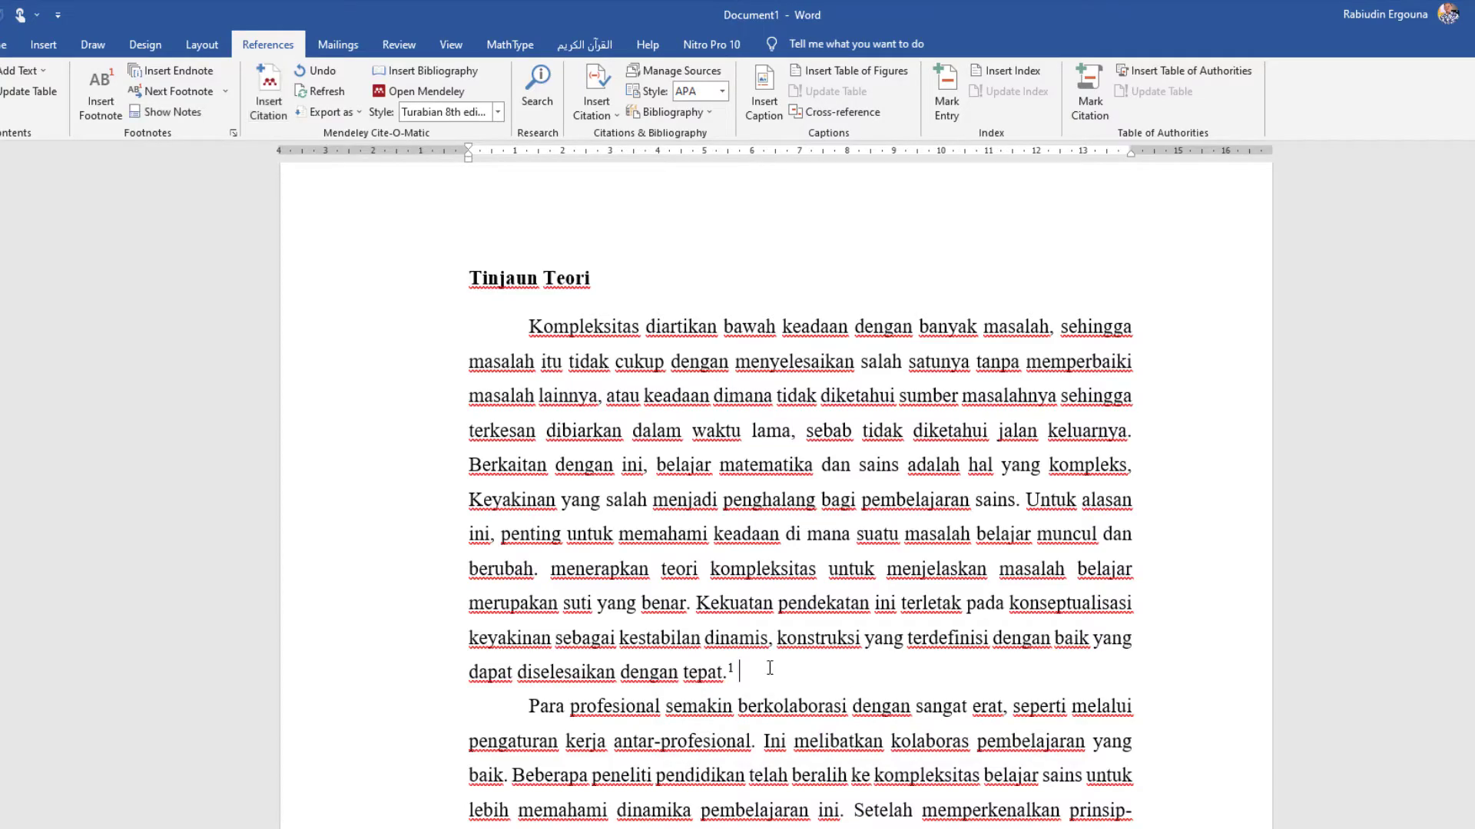
- Insert a Mendeley citation after "kompleksitas." at the end of the second paragraph, searching "ar" and choosing the 2015 JUPENDAS reference
{"action": "scroll", "coordinate": [770, 669], "scroll_direction": "down", "scroll_amount": 3}
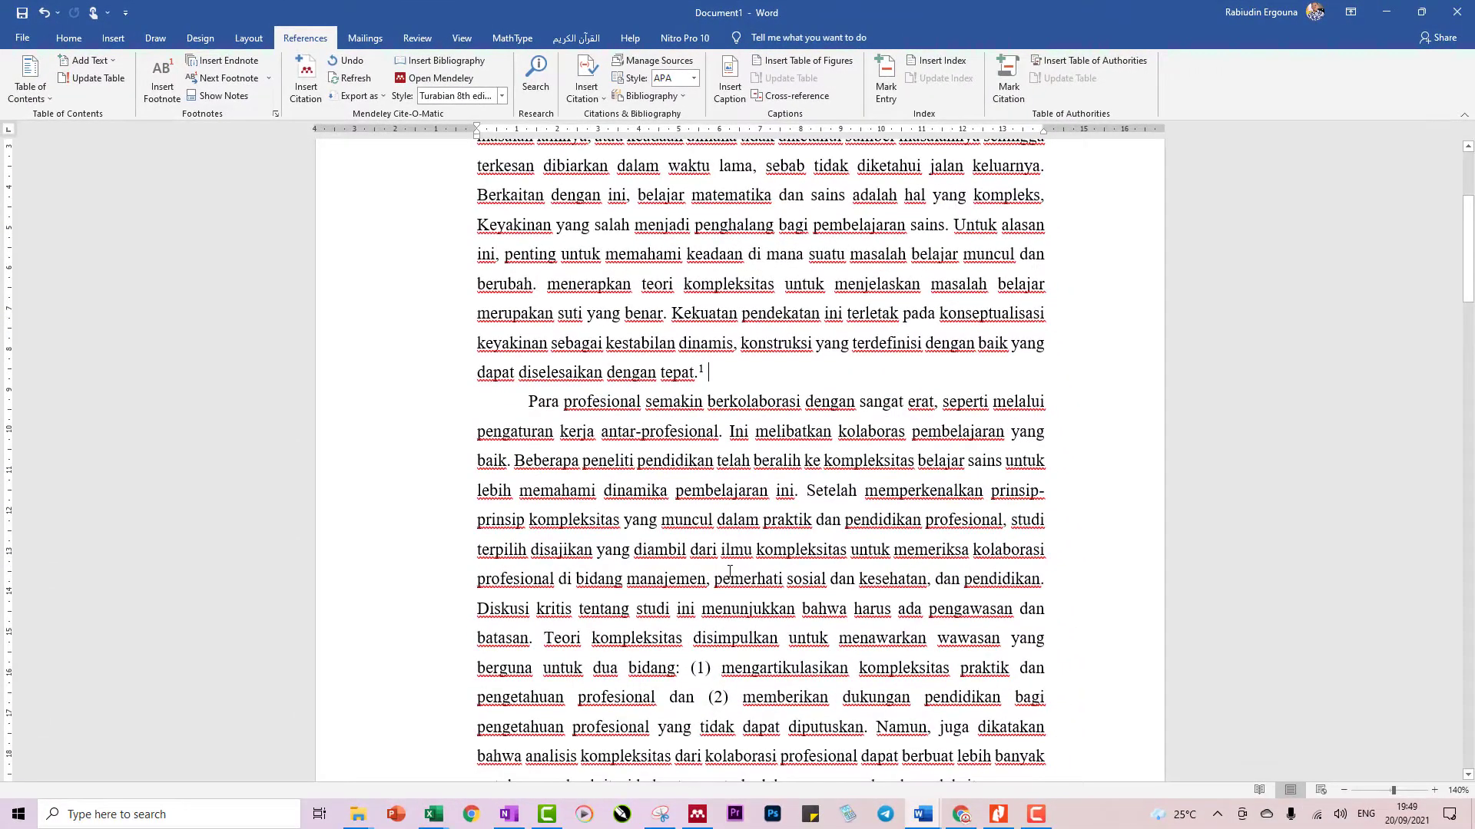
{"action": "scroll", "coordinate": [730, 571], "scroll_direction": "down", "scroll_amount": 4}
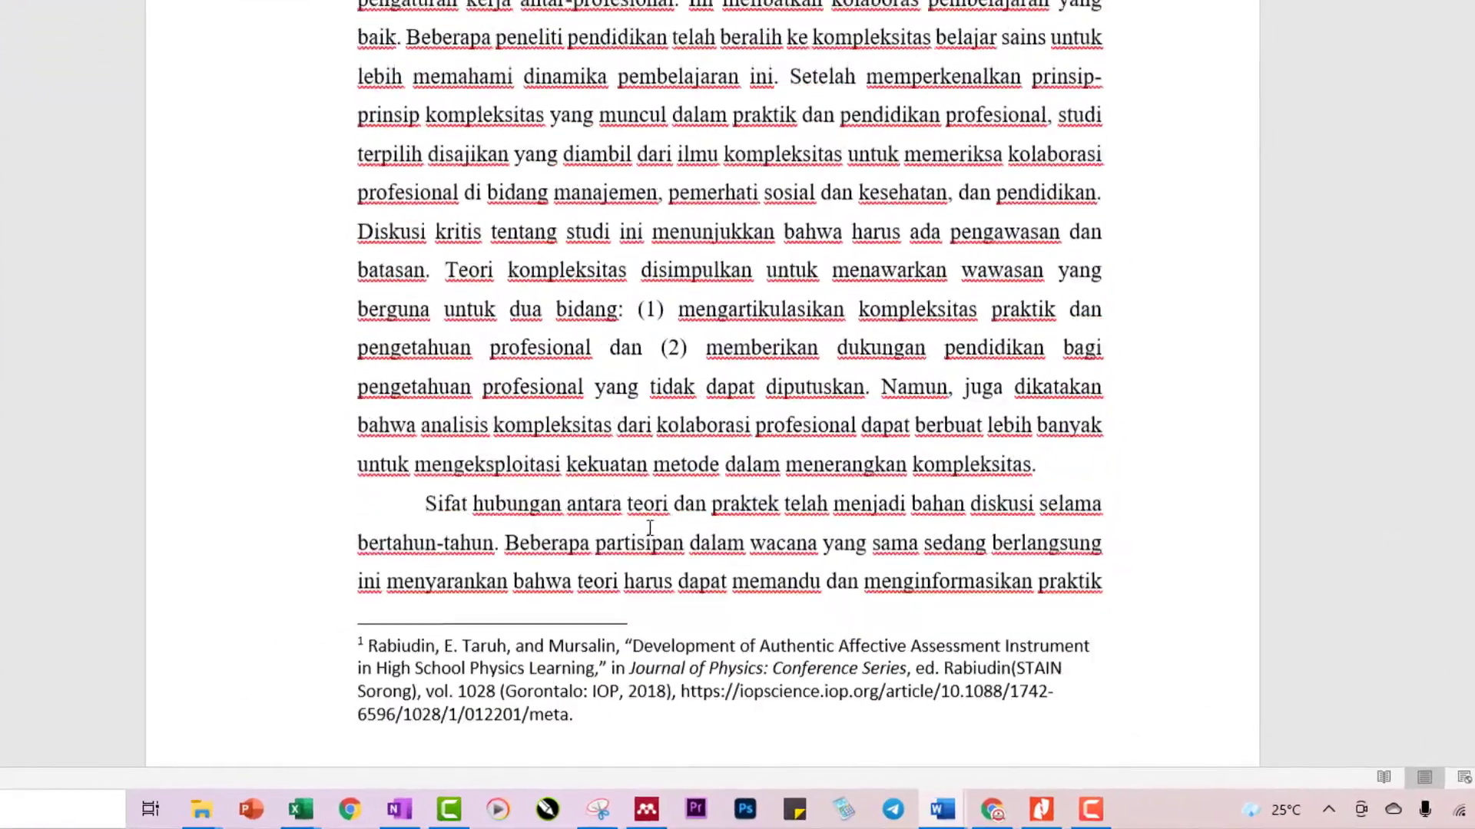
{"action": "scroll", "coordinate": [649, 528], "scroll_direction": "up", "scroll_amount": 1}
{"action": "left_click", "coordinate": [1060, 590]}
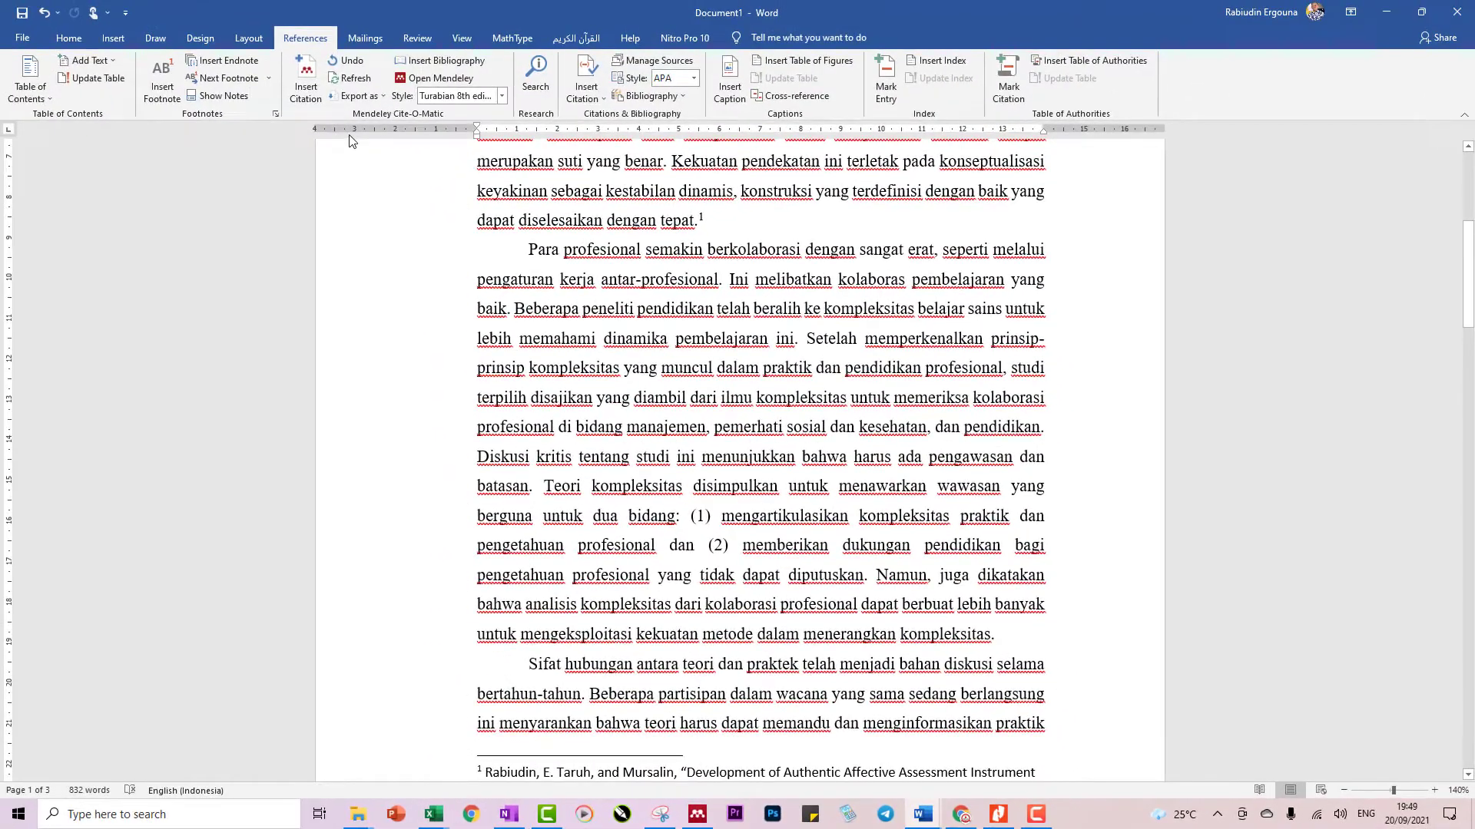
{"action": "left_click", "coordinate": [306, 79]}
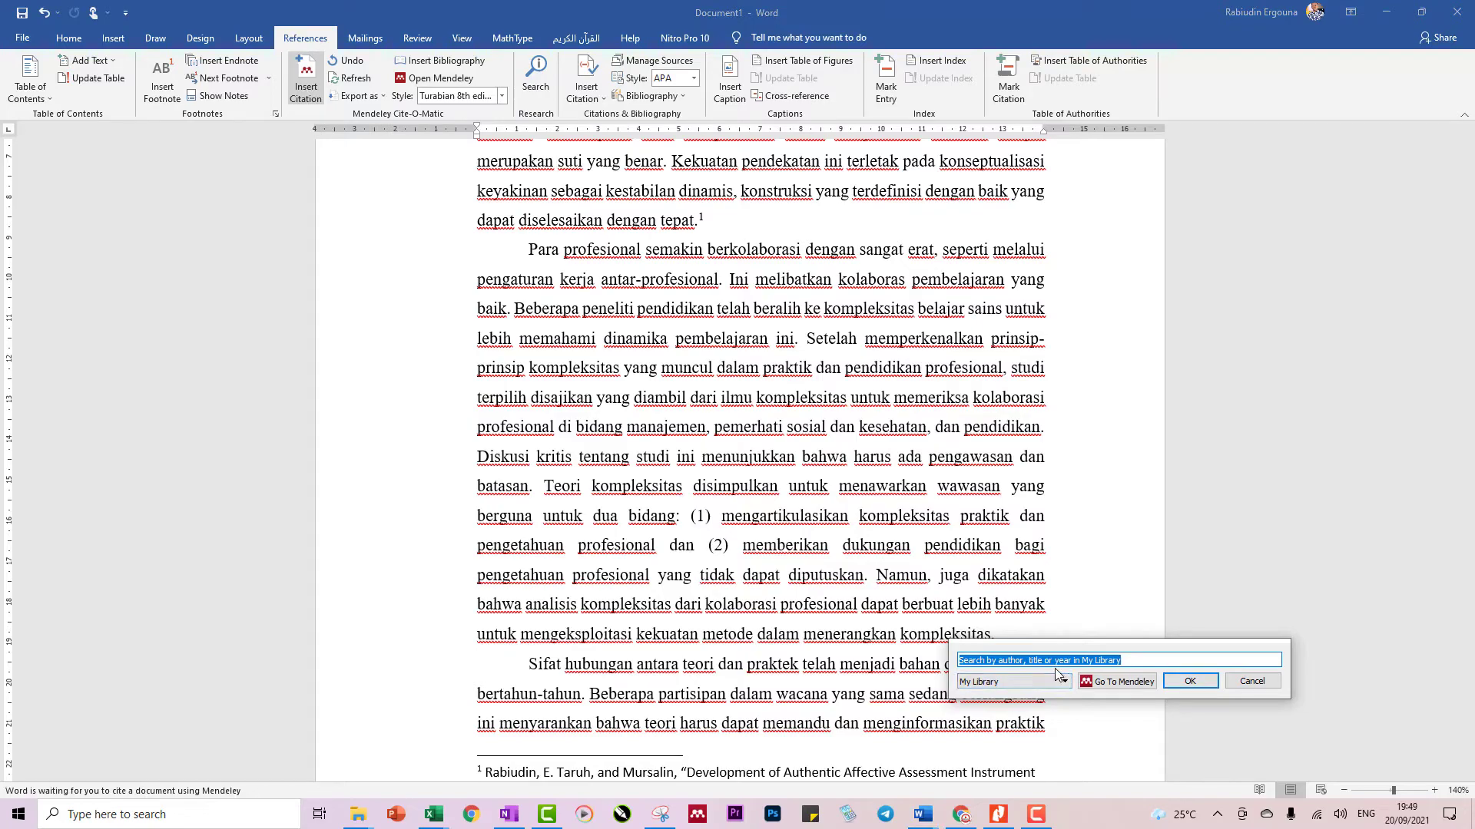
{"action": "type", "text": "a"}
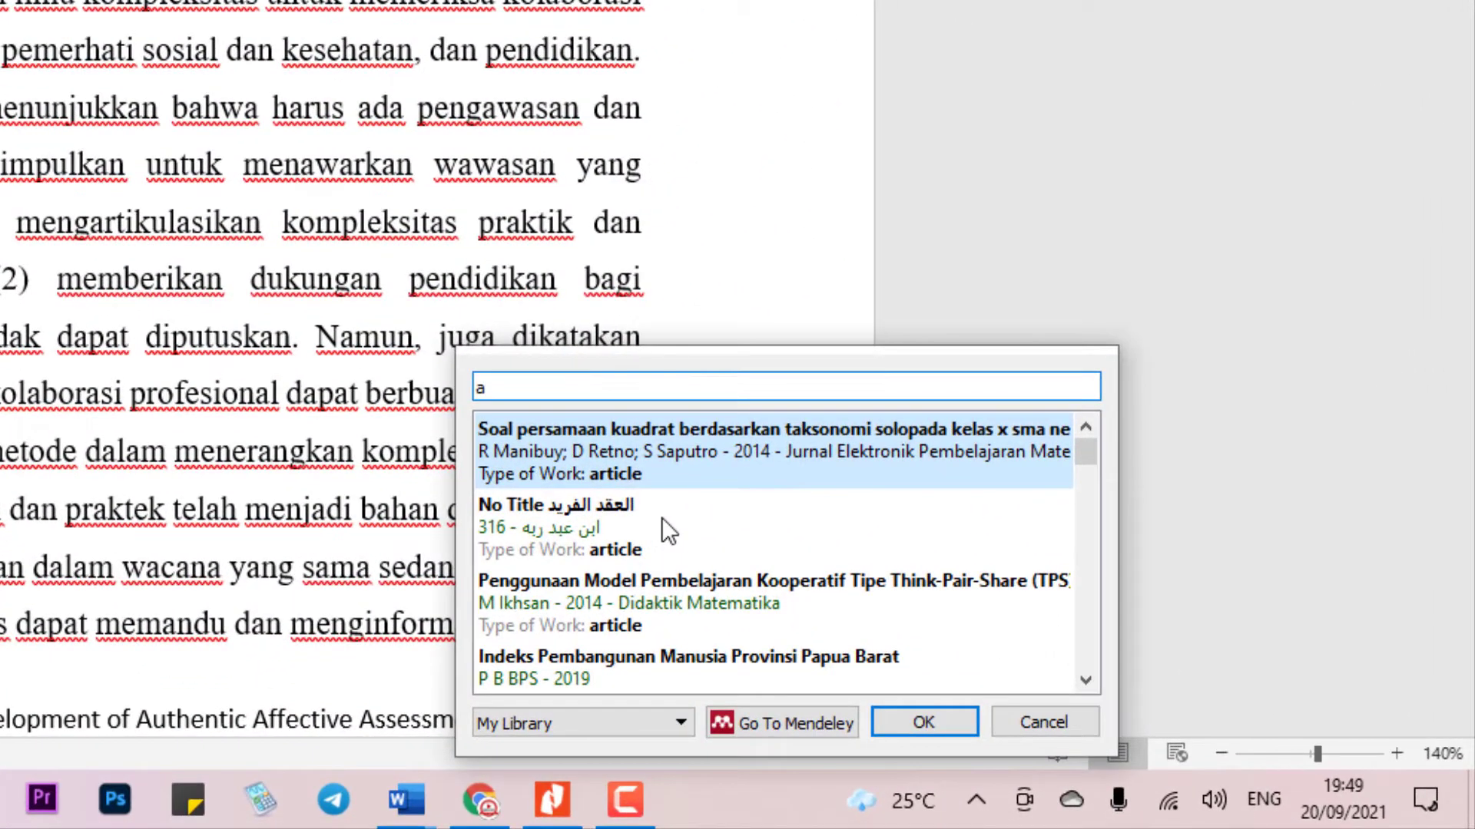
{"action": "type", "text": "r"}
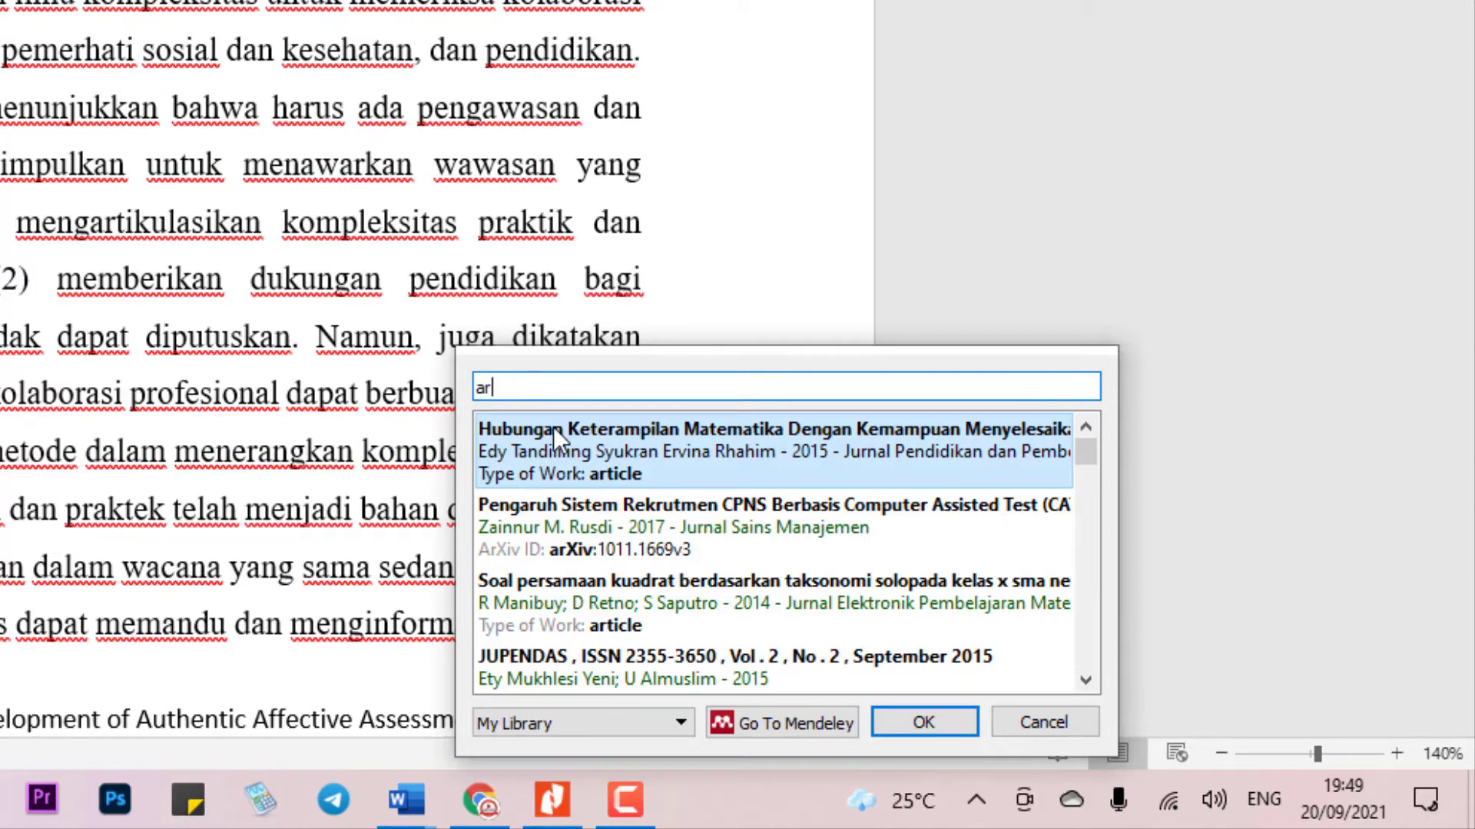
{"action": "left_click", "coordinate": [556, 674]}
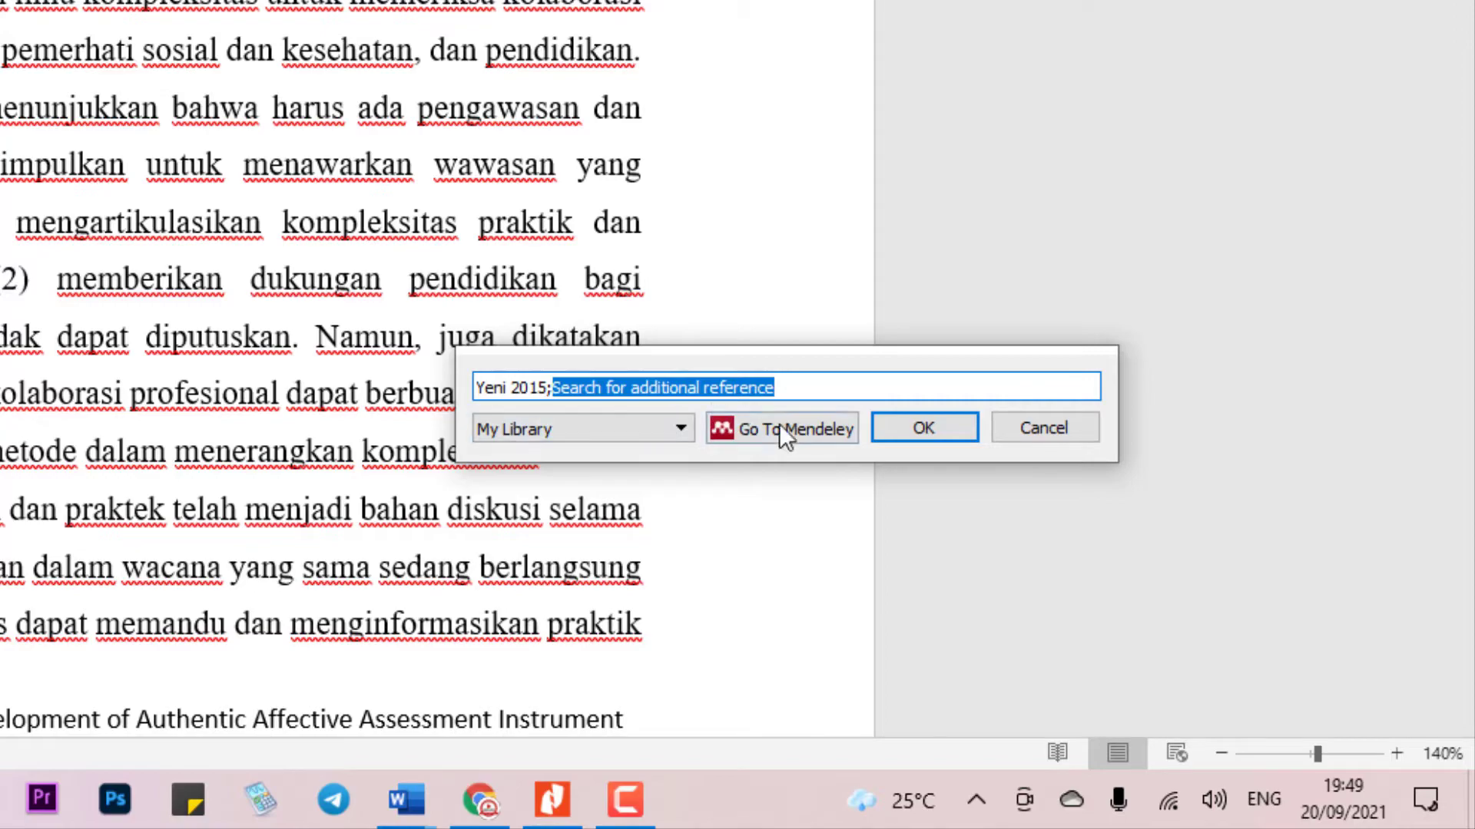
{"action": "left_click", "coordinate": [945, 428]}
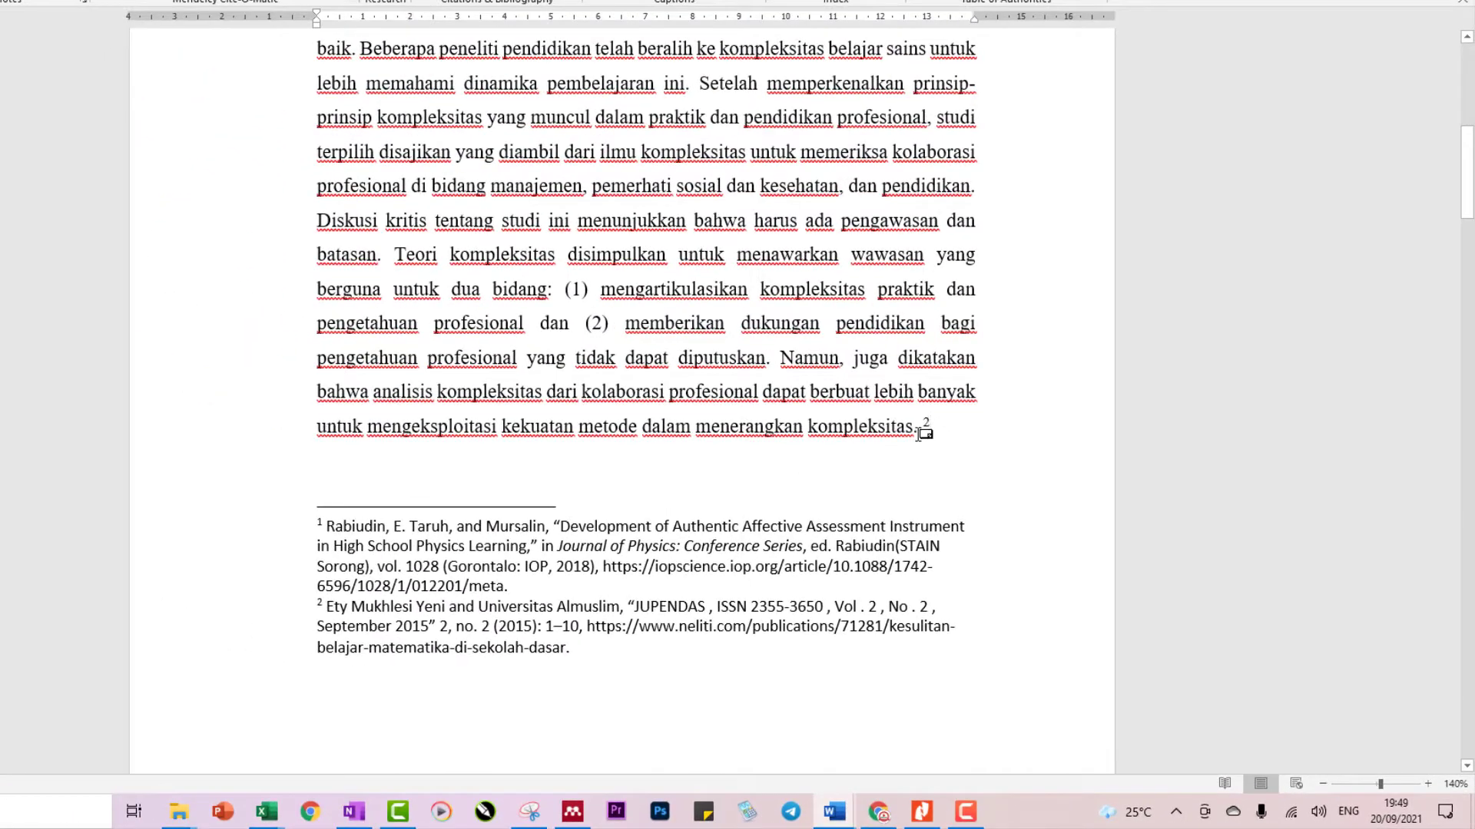
- Select the text of both footnotes and format it in Times New Roman at size 9
{"action": "mouse_move", "coordinate": [931, 425]}
{"action": "scroll", "coordinate": [596, 302], "scroll_direction": "up", "scroll_amount": 4}
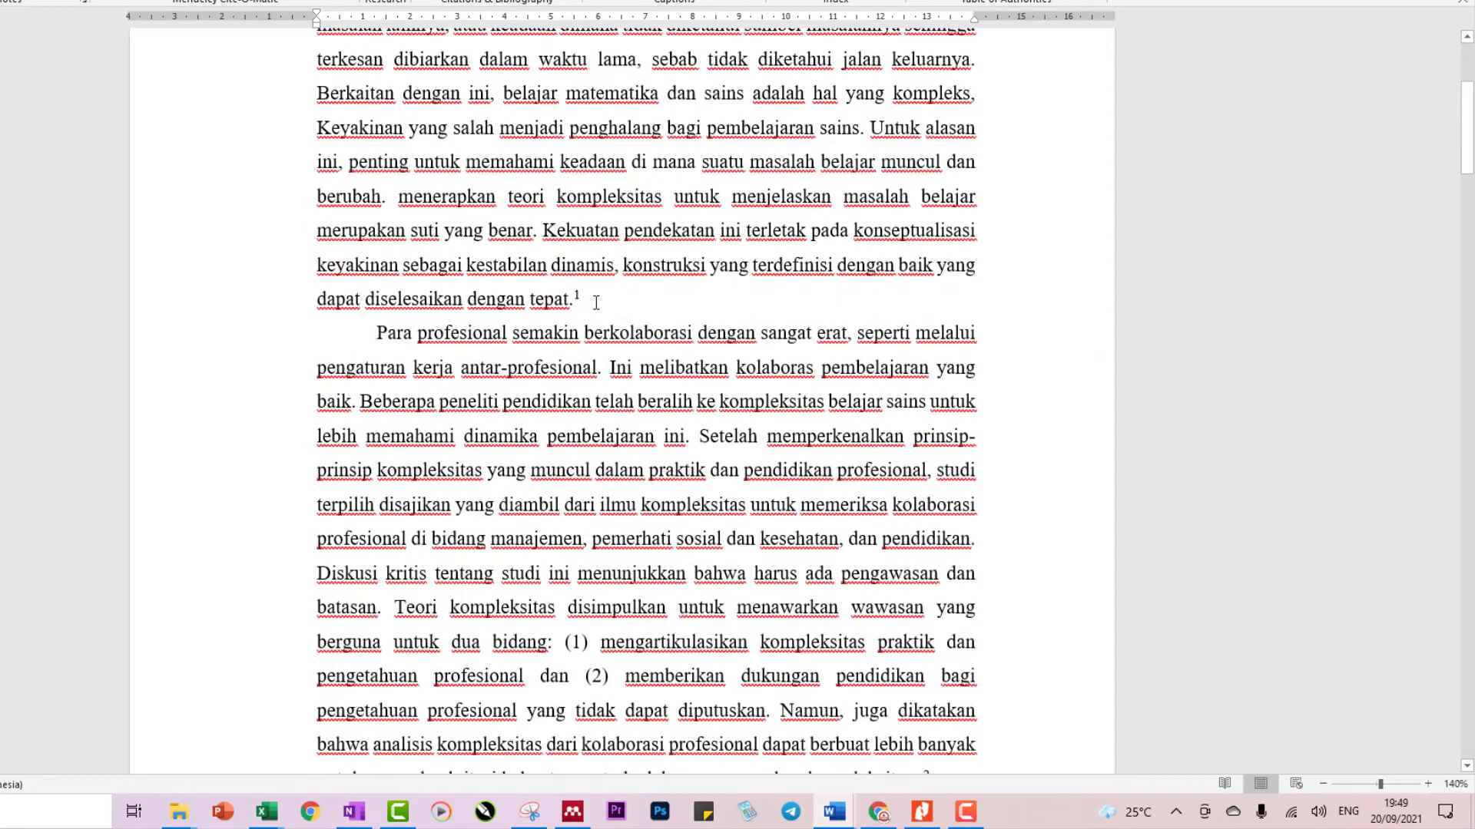
{"action": "scroll", "coordinate": [596, 302], "scroll_direction": "down", "scroll_amount": 4}
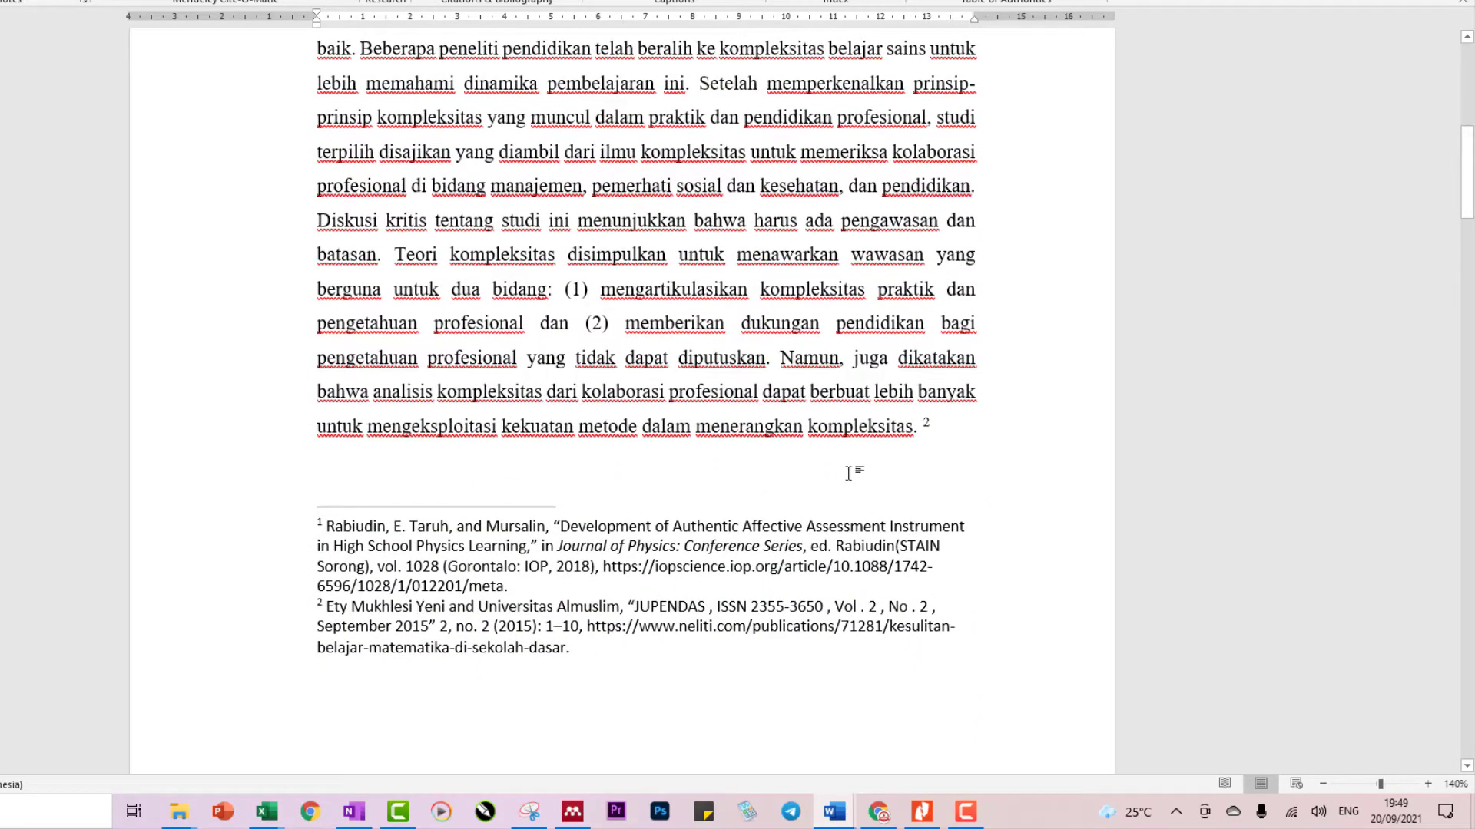
{"action": "scroll", "coordinate": [882, 461], "scroll_direction": "down", "scroll_amount": 4}
{"action": "scroll", "coordinate": [630, 240], "scroll_direction": "up", "scroll_amount": 3}
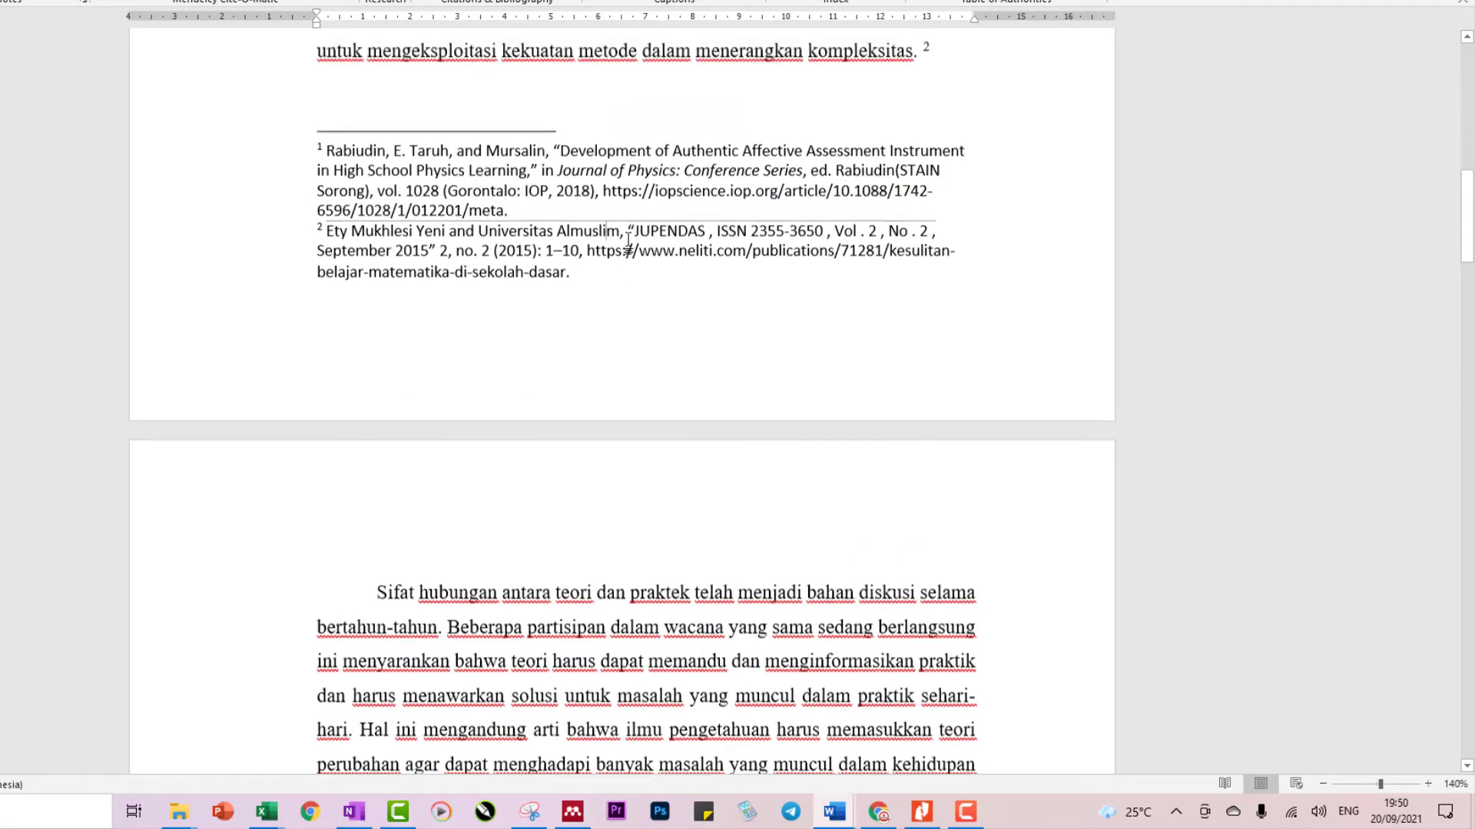
{"action": "left_click", "coordinate": [578, 395]}
{"action": "left_click", "coordinate": [579, 463]}
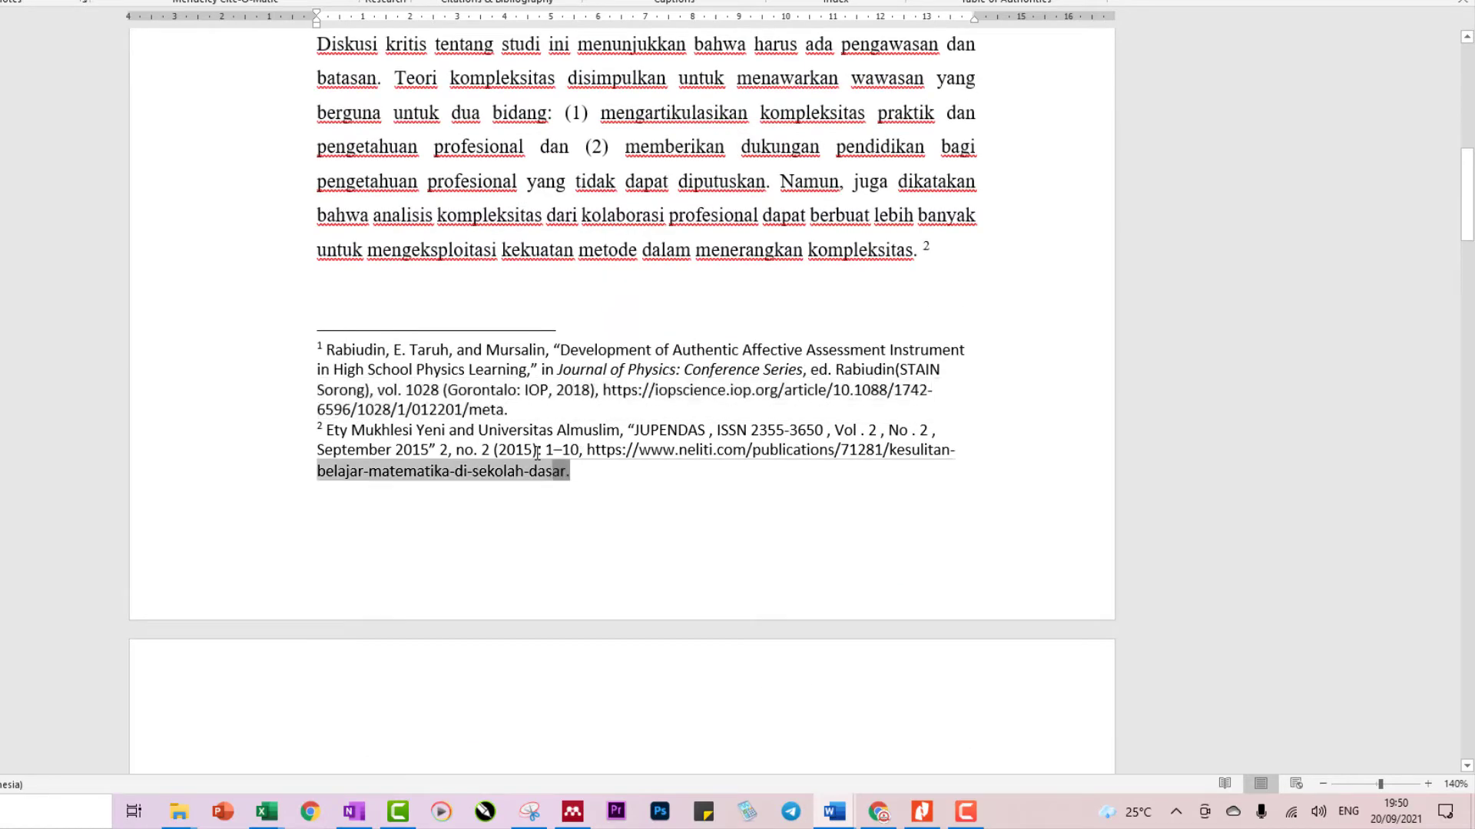
{"action": "key", "text": "ctrl+a"}
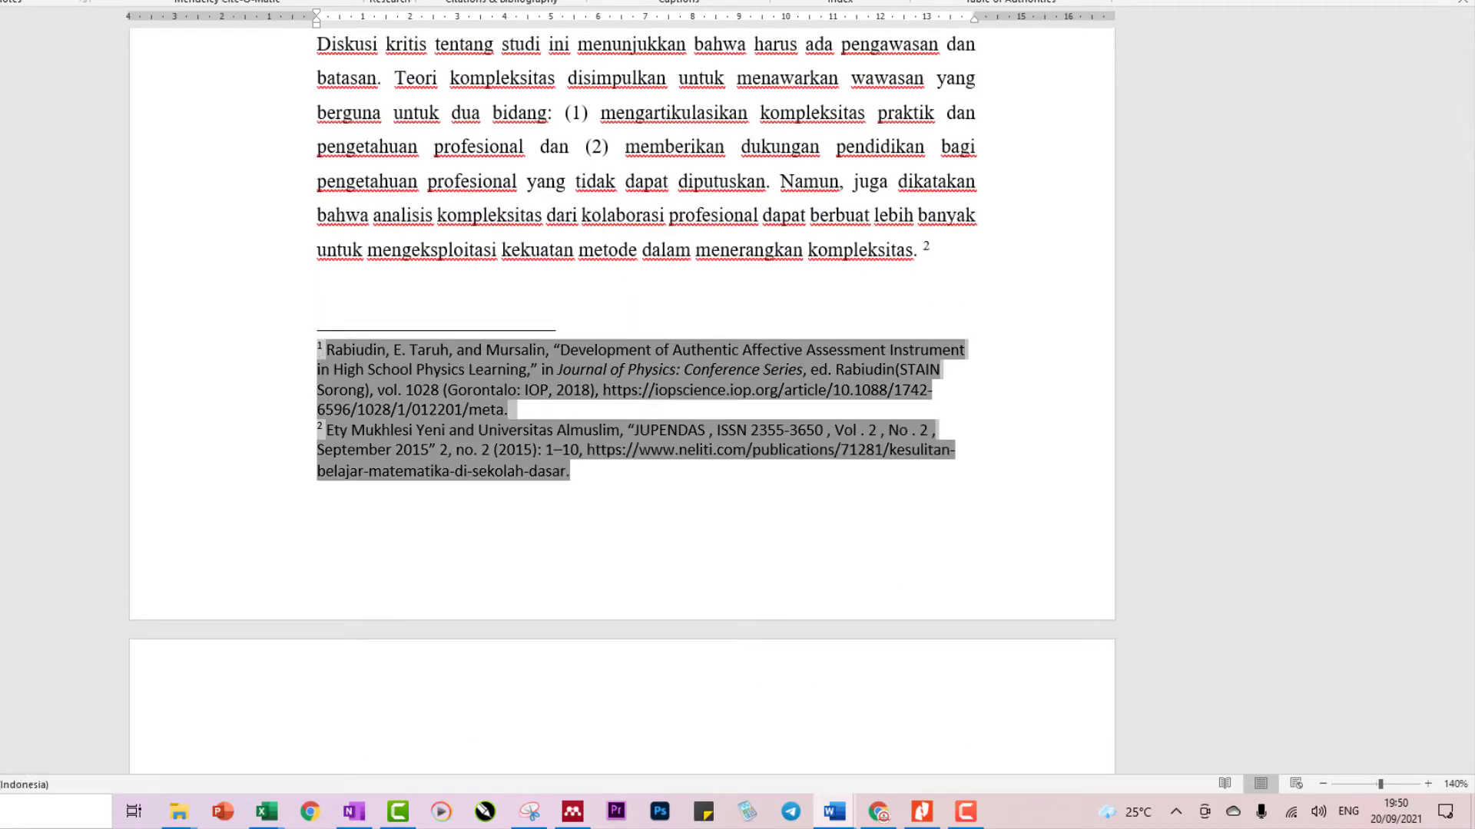
{"action": "key", "text": "alt+h"}
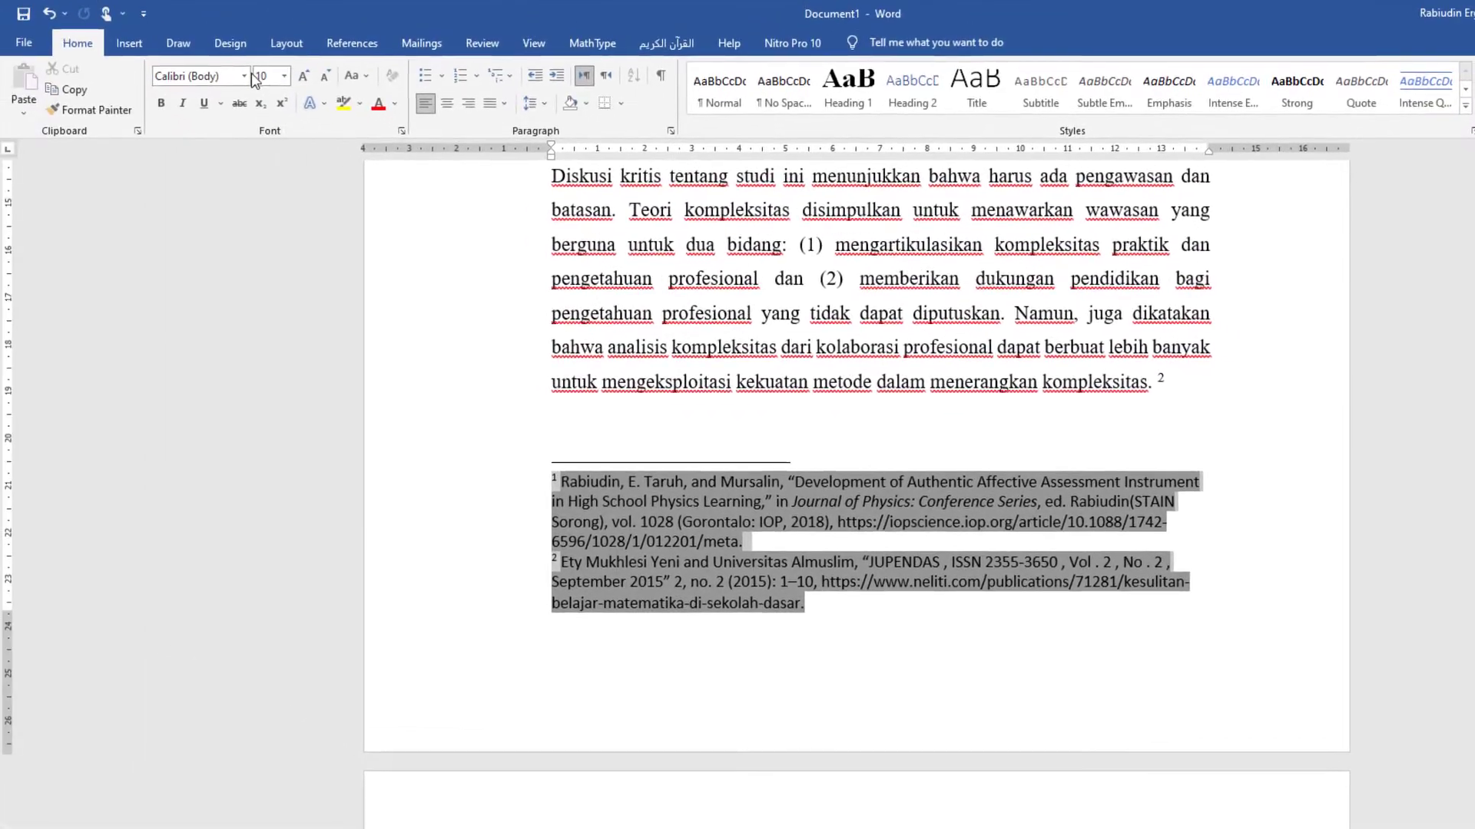
{"action": "left_click", "coordinate": [246, 77]}
{"action": "left_click", "coordinate": [238, 163]}
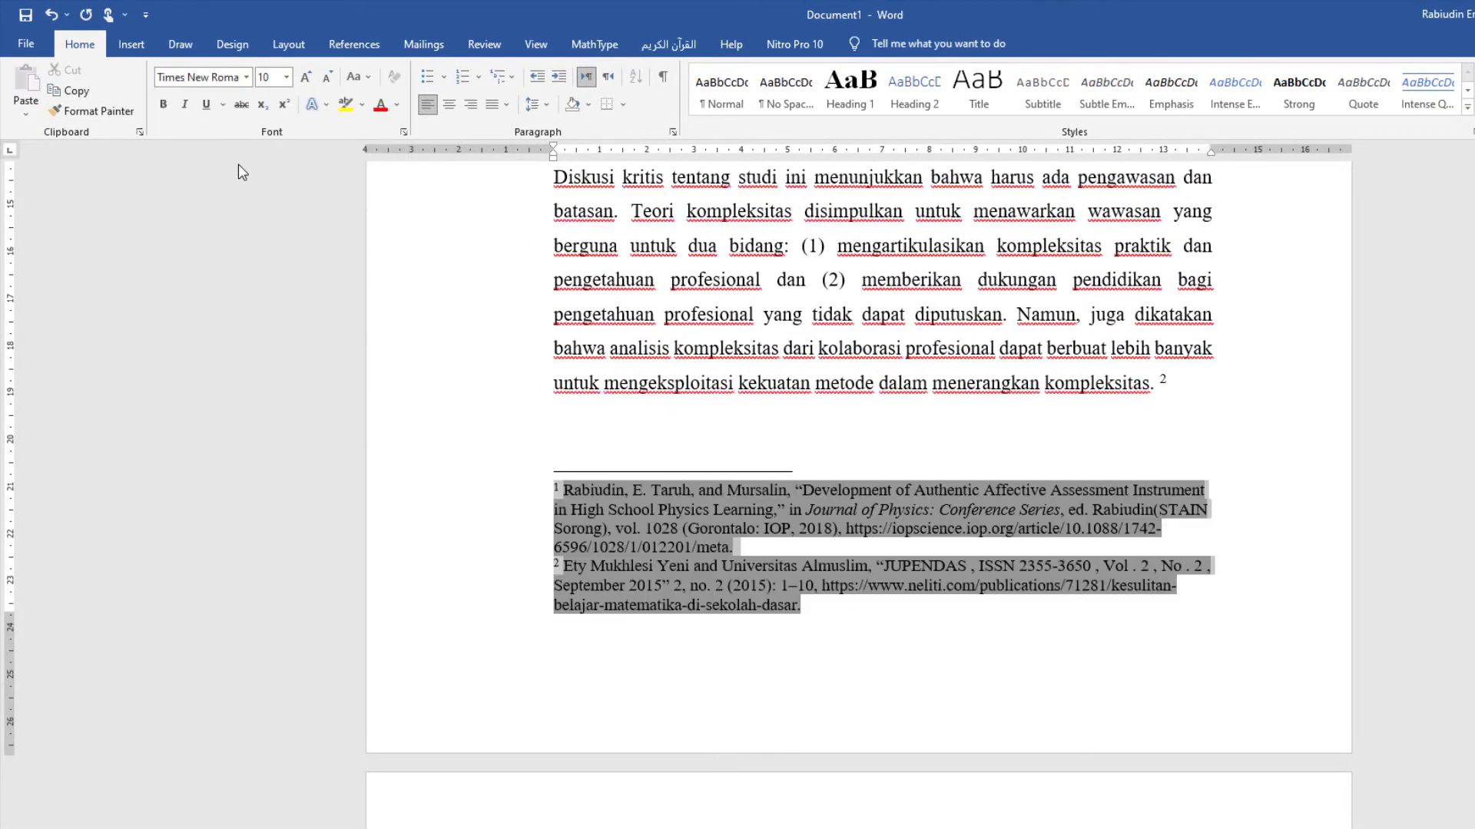
{"action": "left_click", "coordinate": [284, 84]}
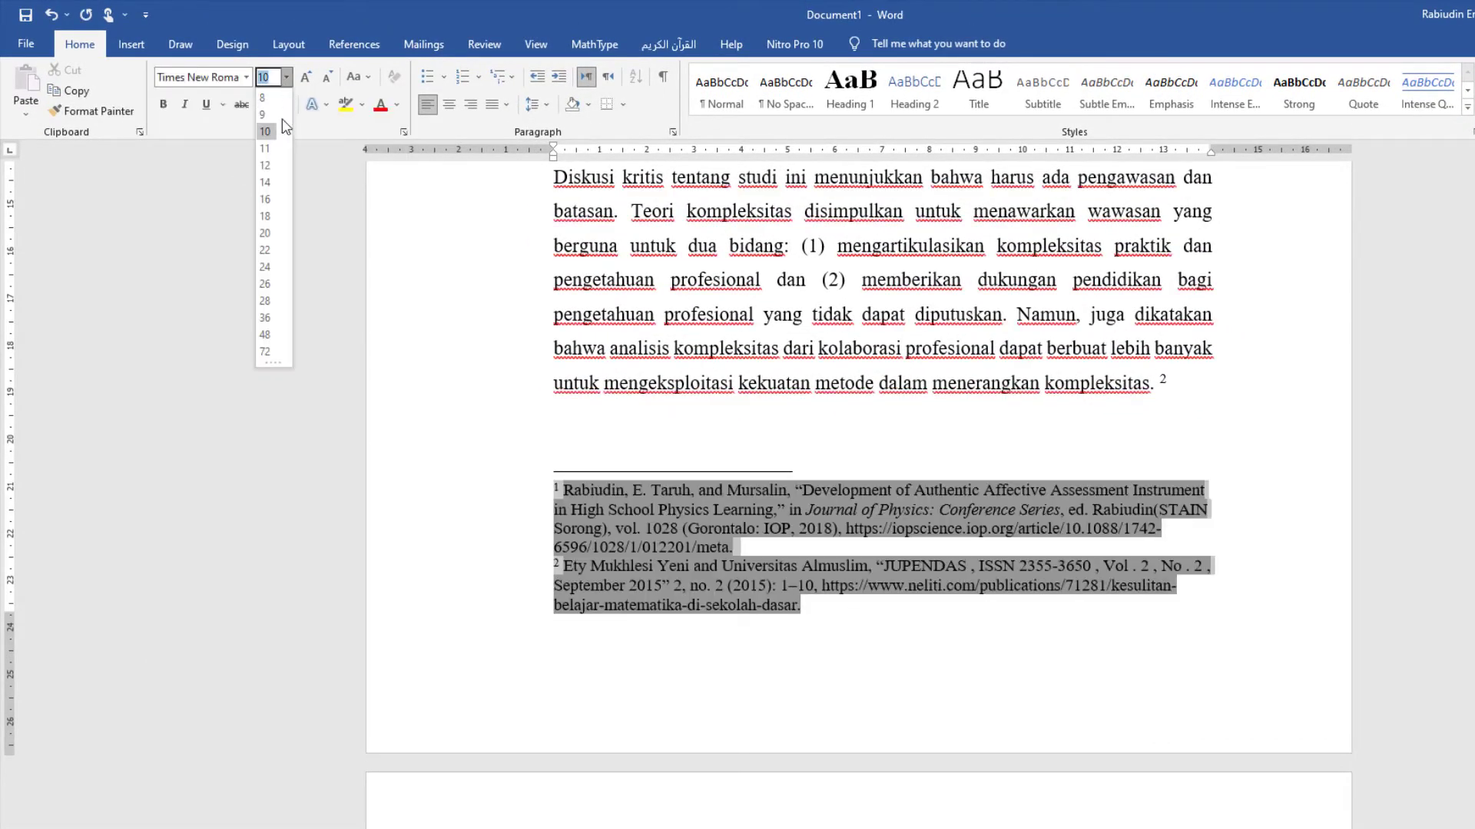
{"action": "left_click", "coordinate": [265, 117]}
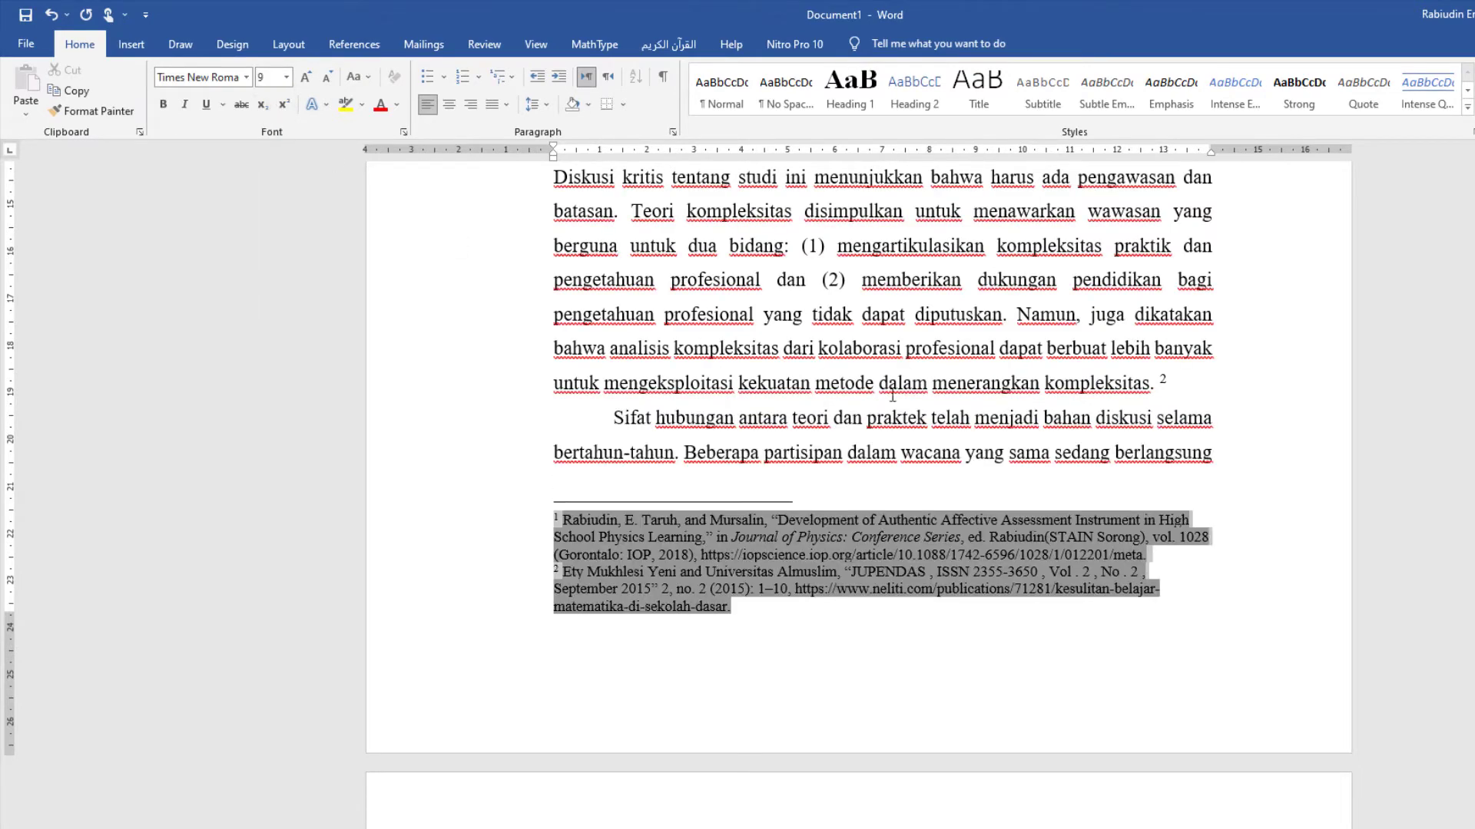
{"action": "triple_click", "coordinate": [983, 533]}
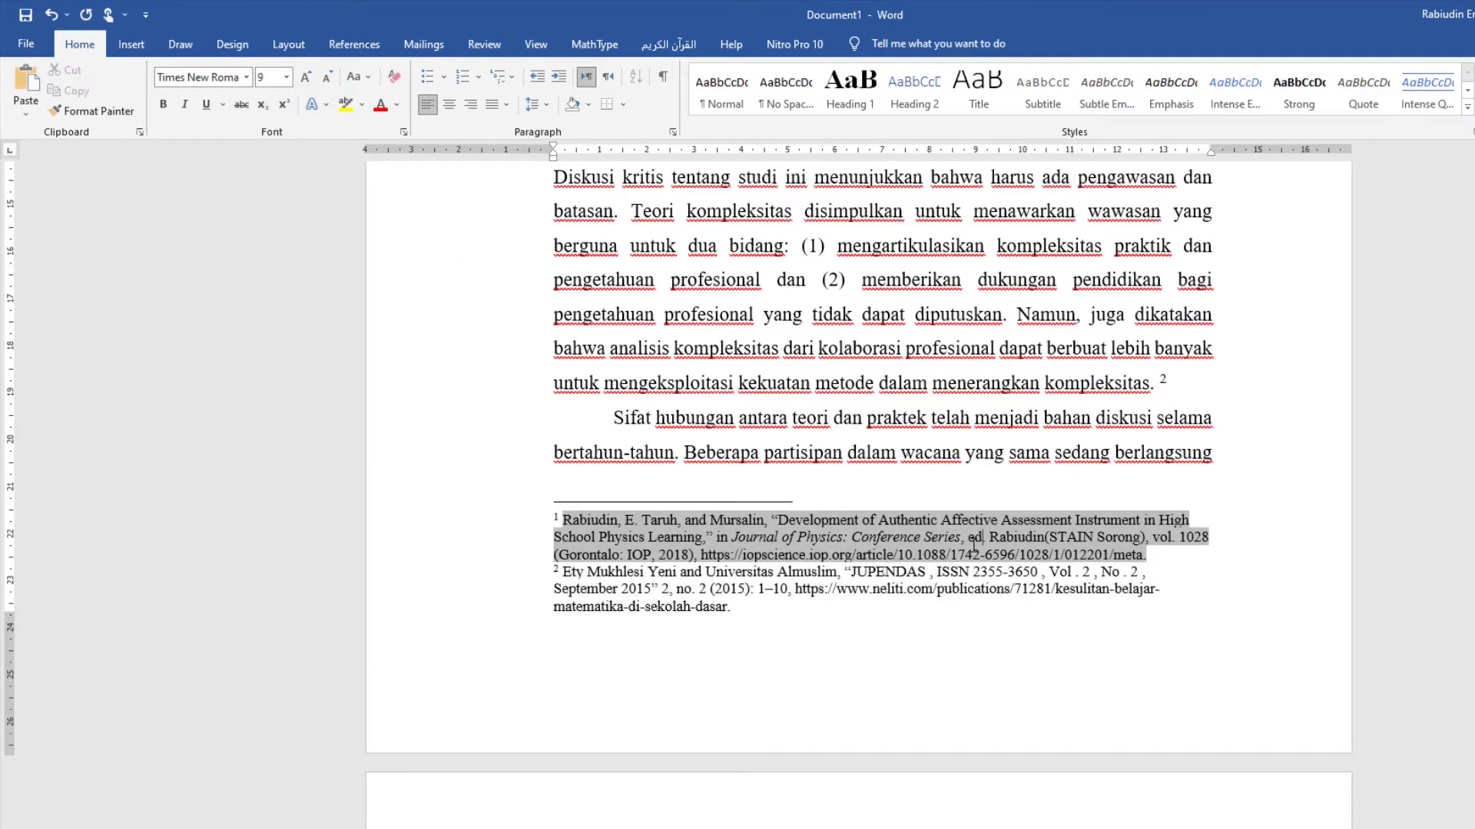
{"action": "left_click", "coordinate": [958, 610]}
{"action": "scroll", "coordinate": [819, 602], "scroll_direction": "down", "scroll_amount": 4}
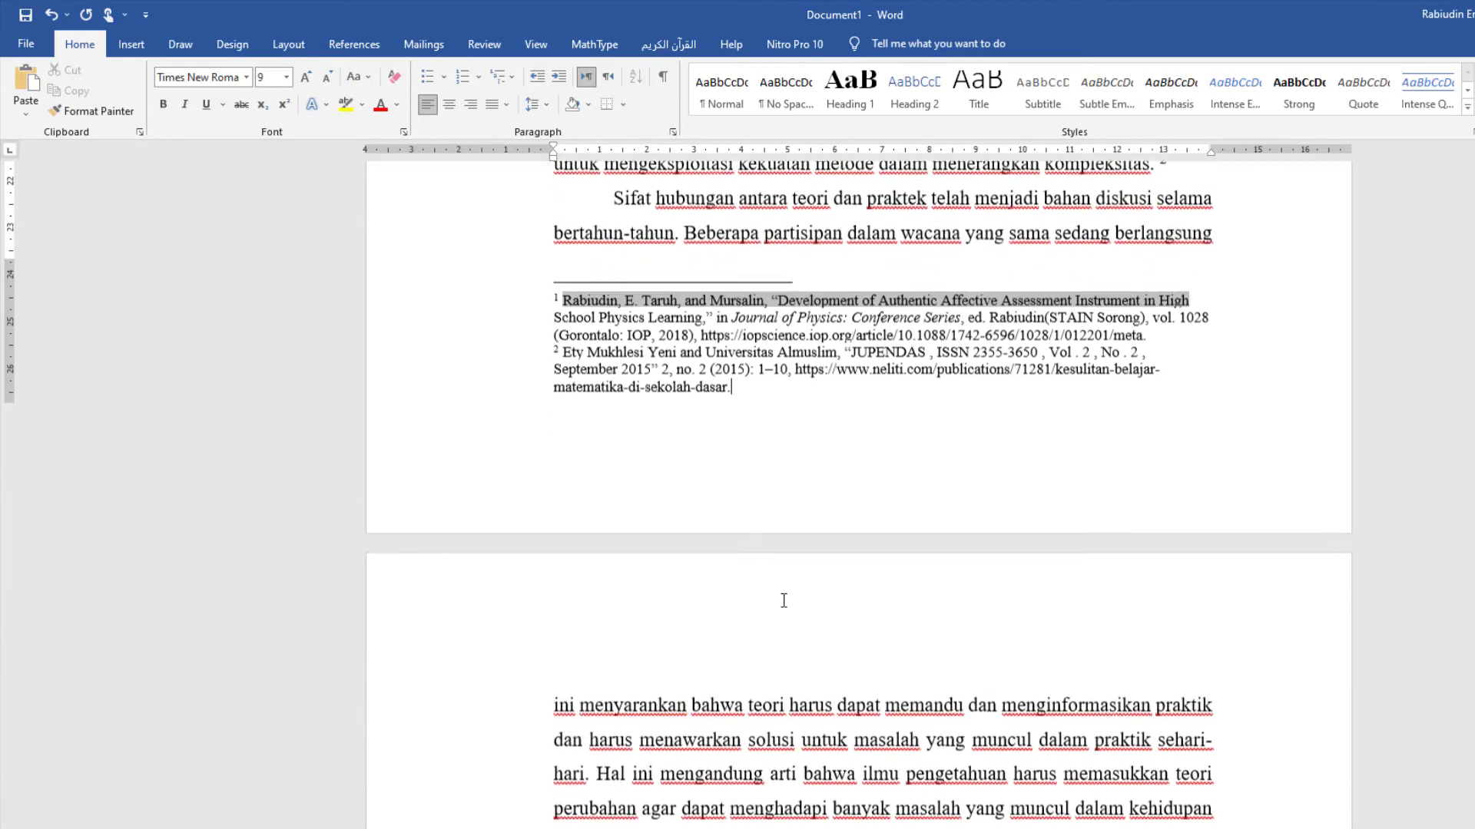
{"action": "scroll", "coordinate": [788, 540], "scroll_direction": "up", "scroll_amount": 3}
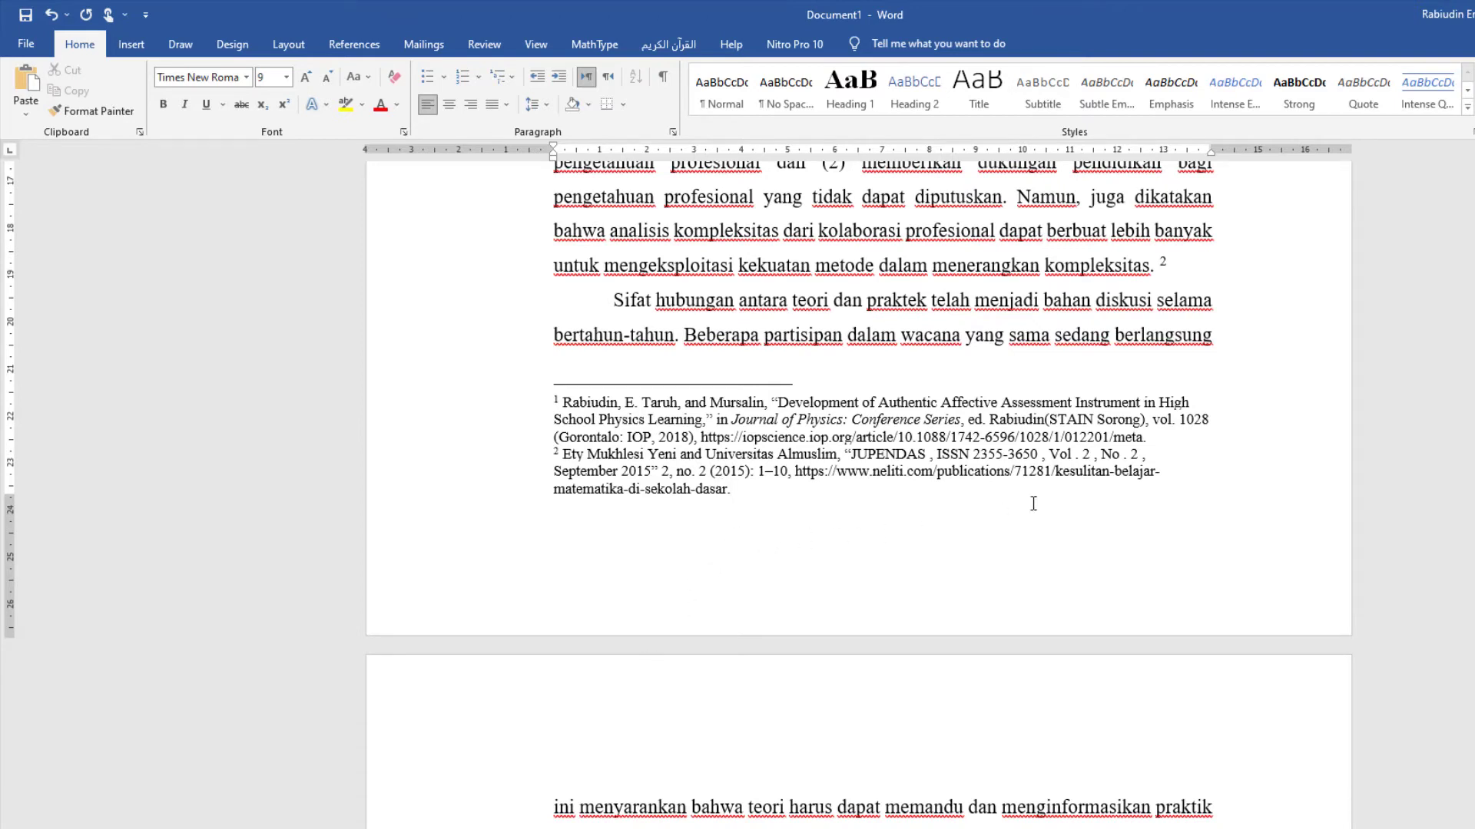
{"action": "left_click", "coordinate": [787, 492]}
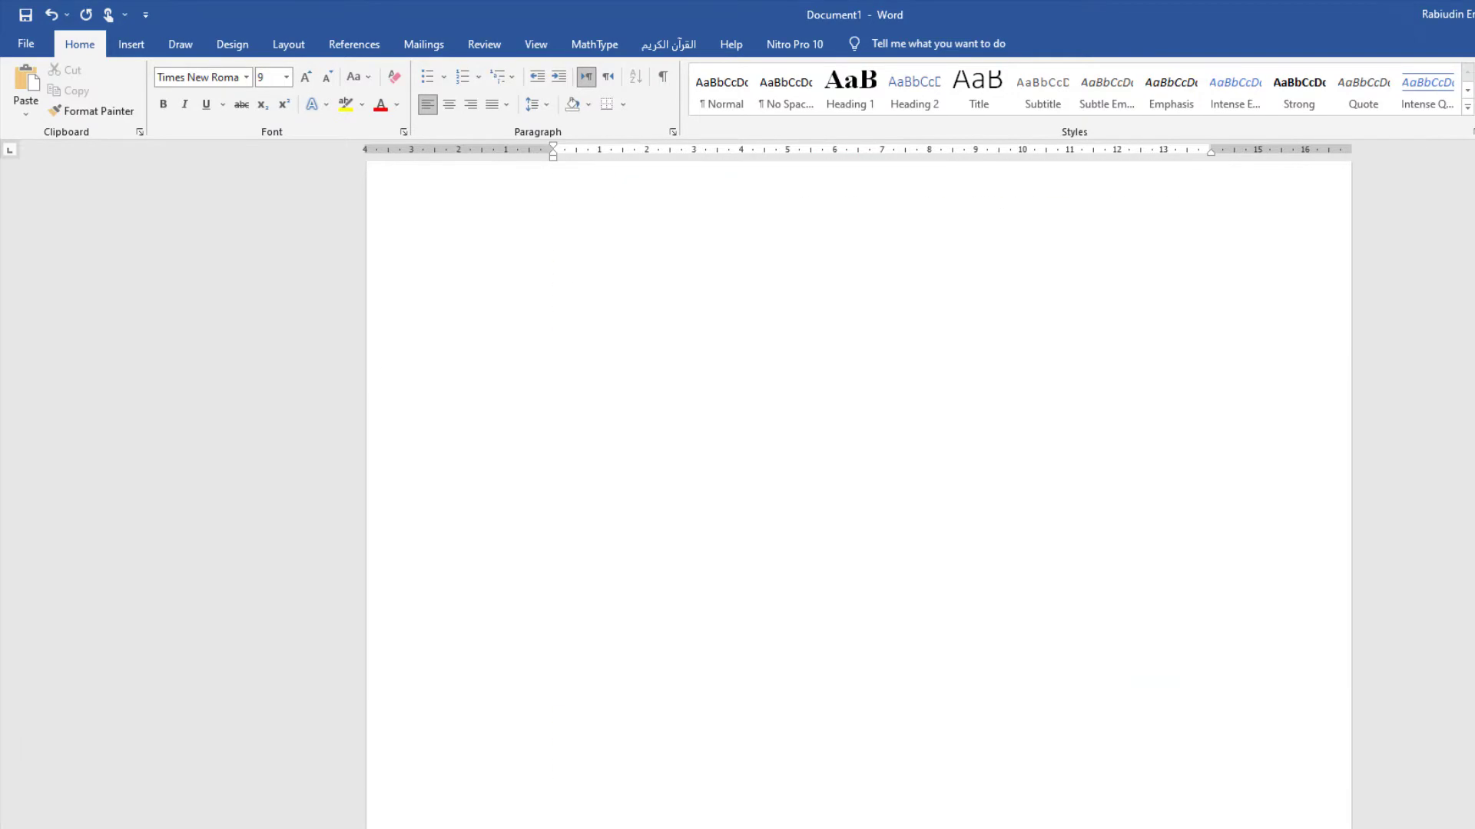
- Add the heading "Daftar Pustaka" at the start of the blank page following footnotes 4 and 5
{"action": "scroll", "coordinate": [858, 461], "scroll_direction": "up", "scroll_amount": 2}
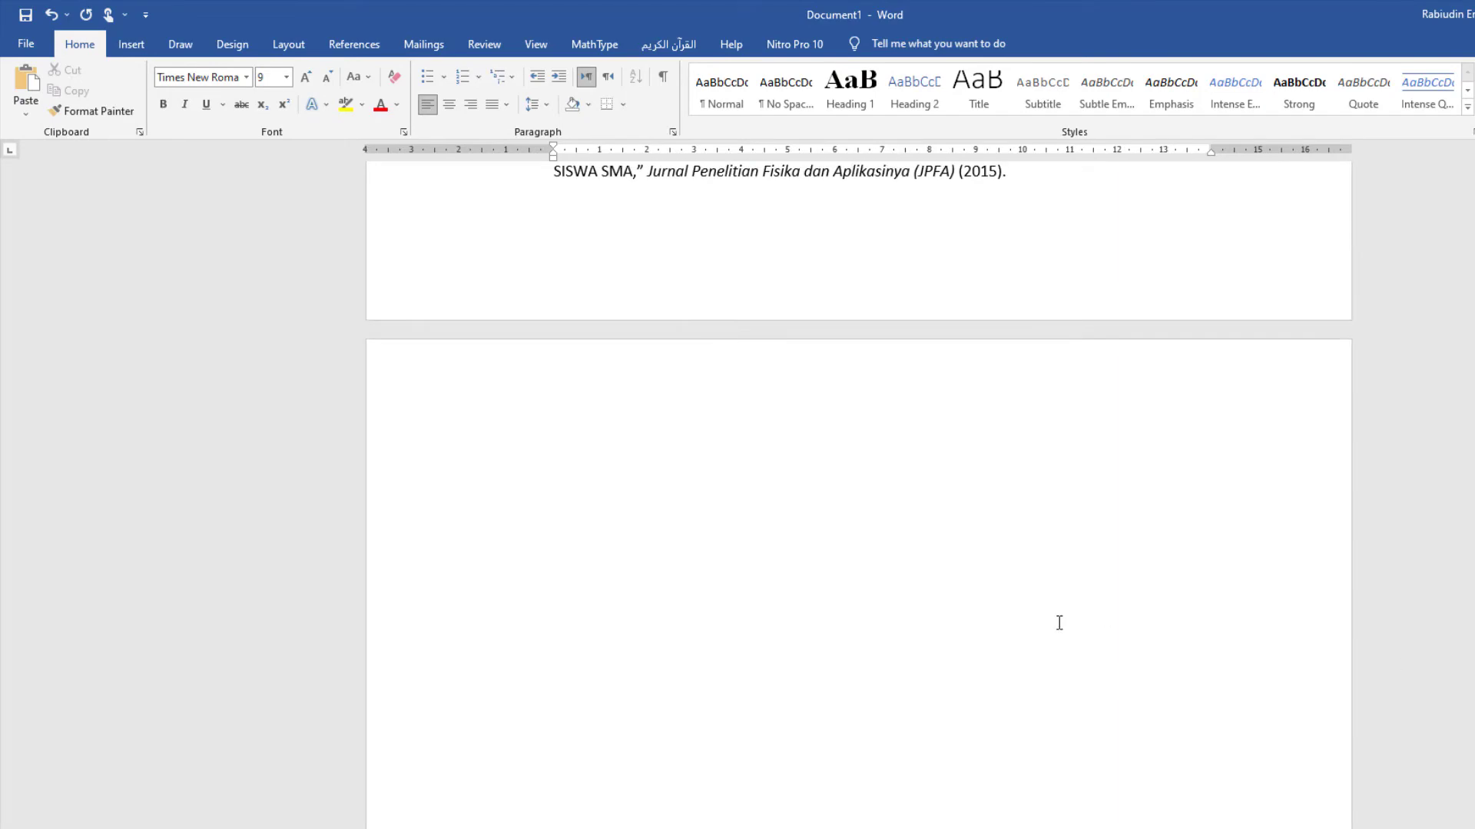
{"action": "left_click", "coordinate": [1032, 610]}
{"action": "type", "text": "Ba"}
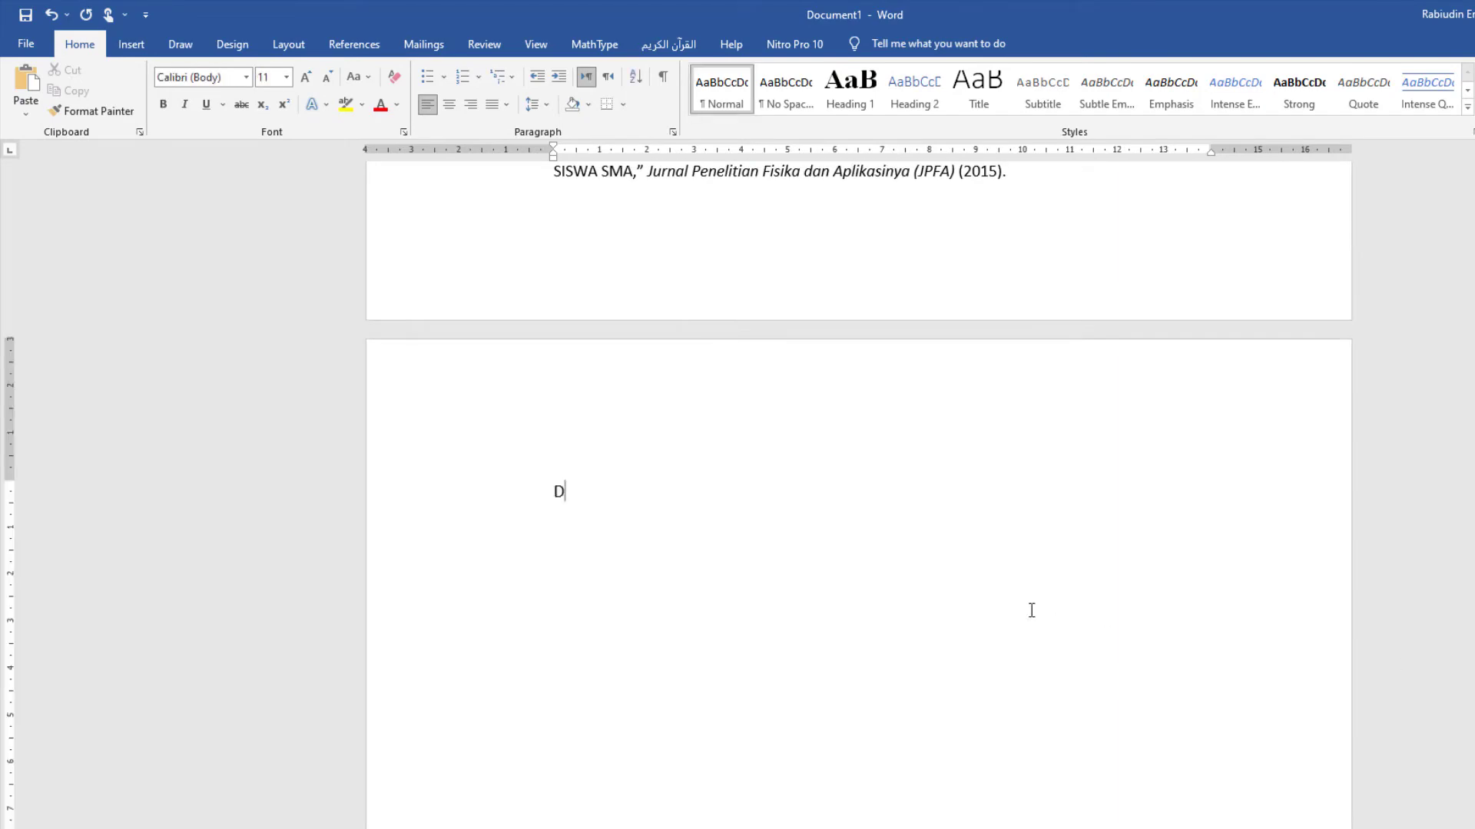
{"action": "scroll", "coordinate": [1031, 610], "scroll_direction": "up", "scroll_amount": 6}
{"action": "scroll", "coordinate": [1033, 620], "scroll_direction": "up", "scroll_amount": 1}
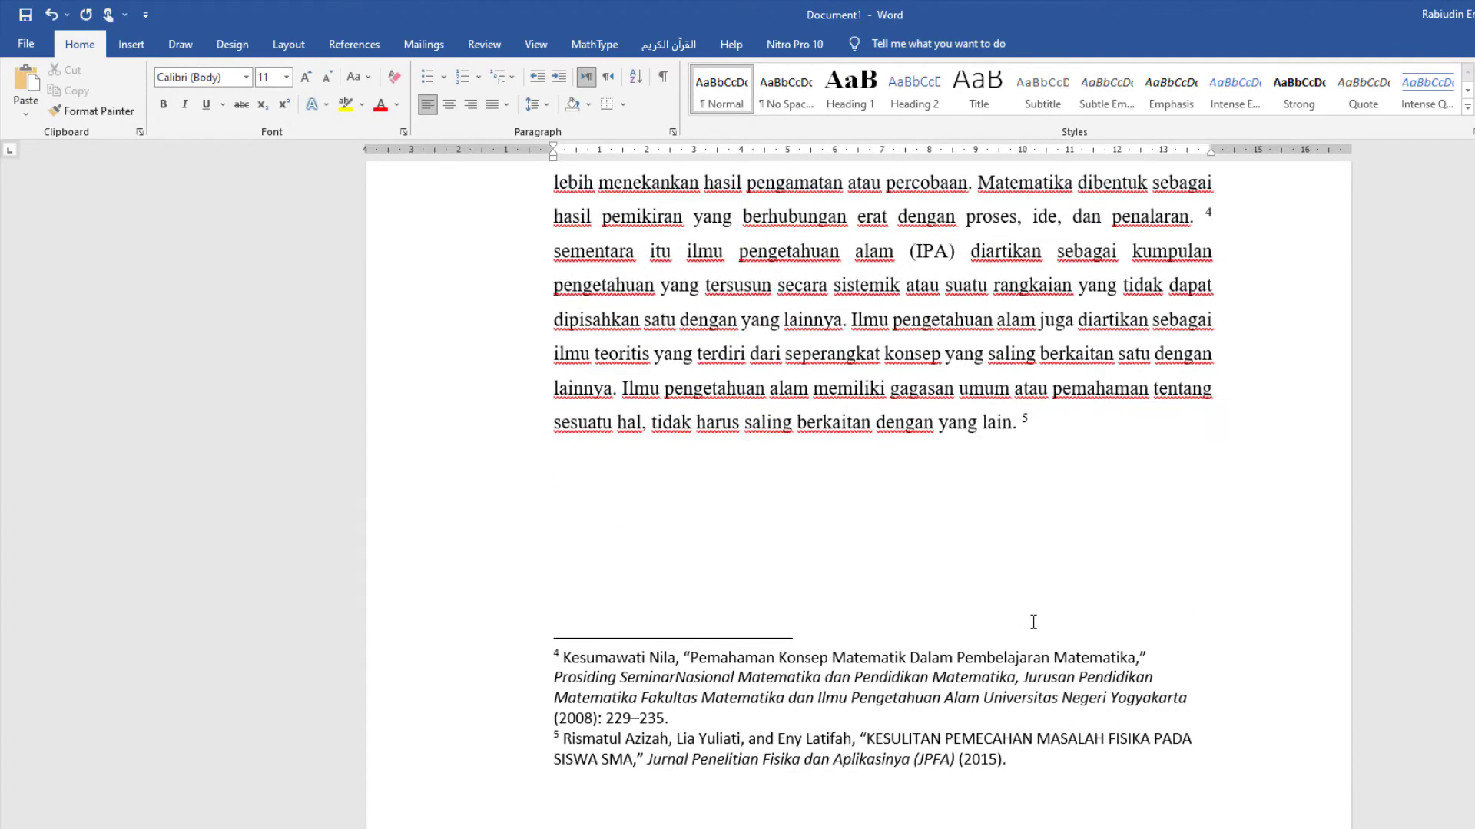
{"action": "scroll", "coordinate": [1031, 619], "scroll_direction": "down", "scroll_amount": 4}
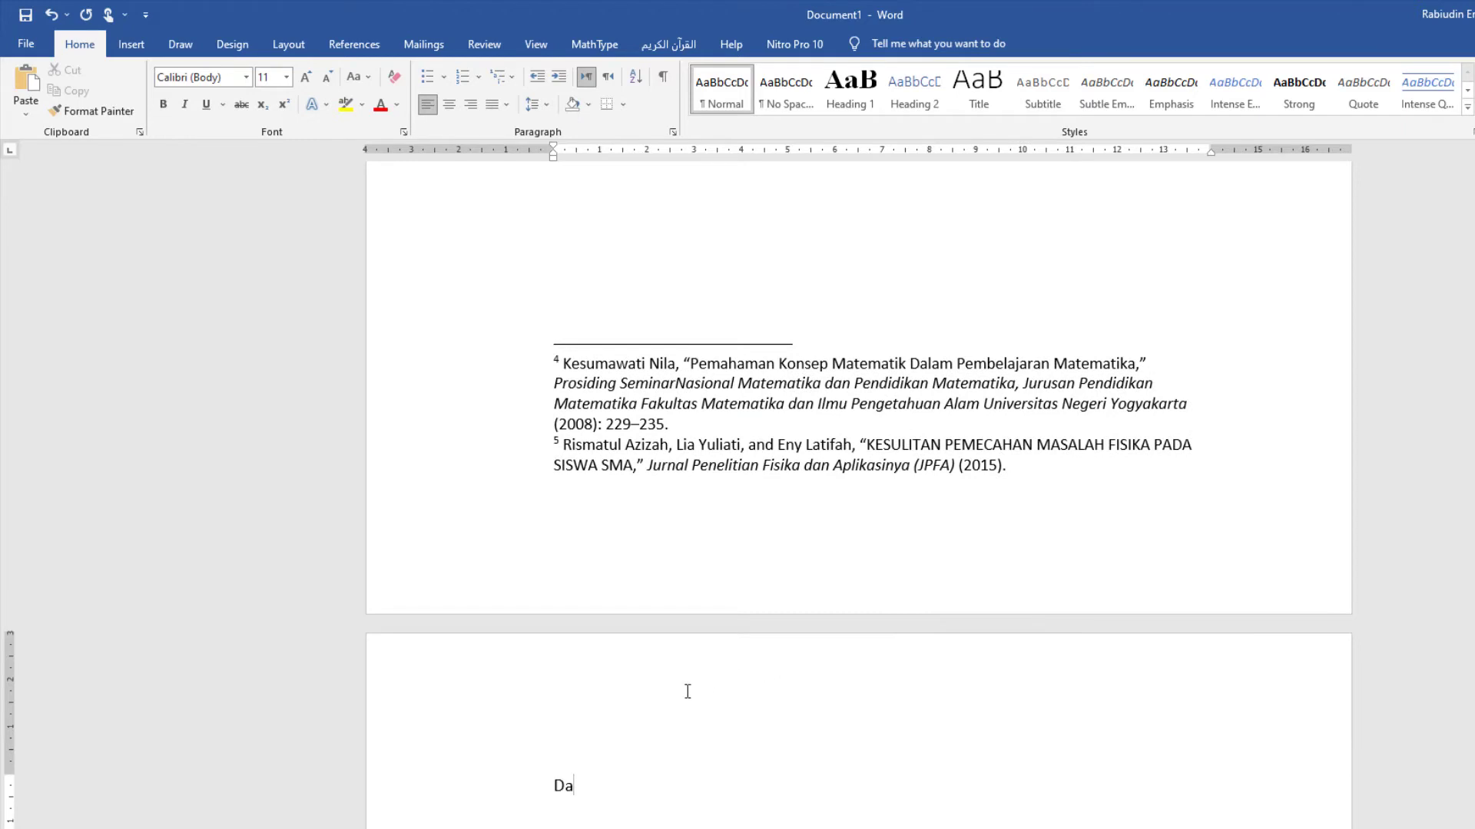
{"action": "type", "text": "ftar Pustak"}
{"action": "key", "text": "BackSpace"}
{"action": "key", "text": "BackSpace"}
{"action": "key", "text": "BackSpace"}
{"action": "type", "text": "taka"}
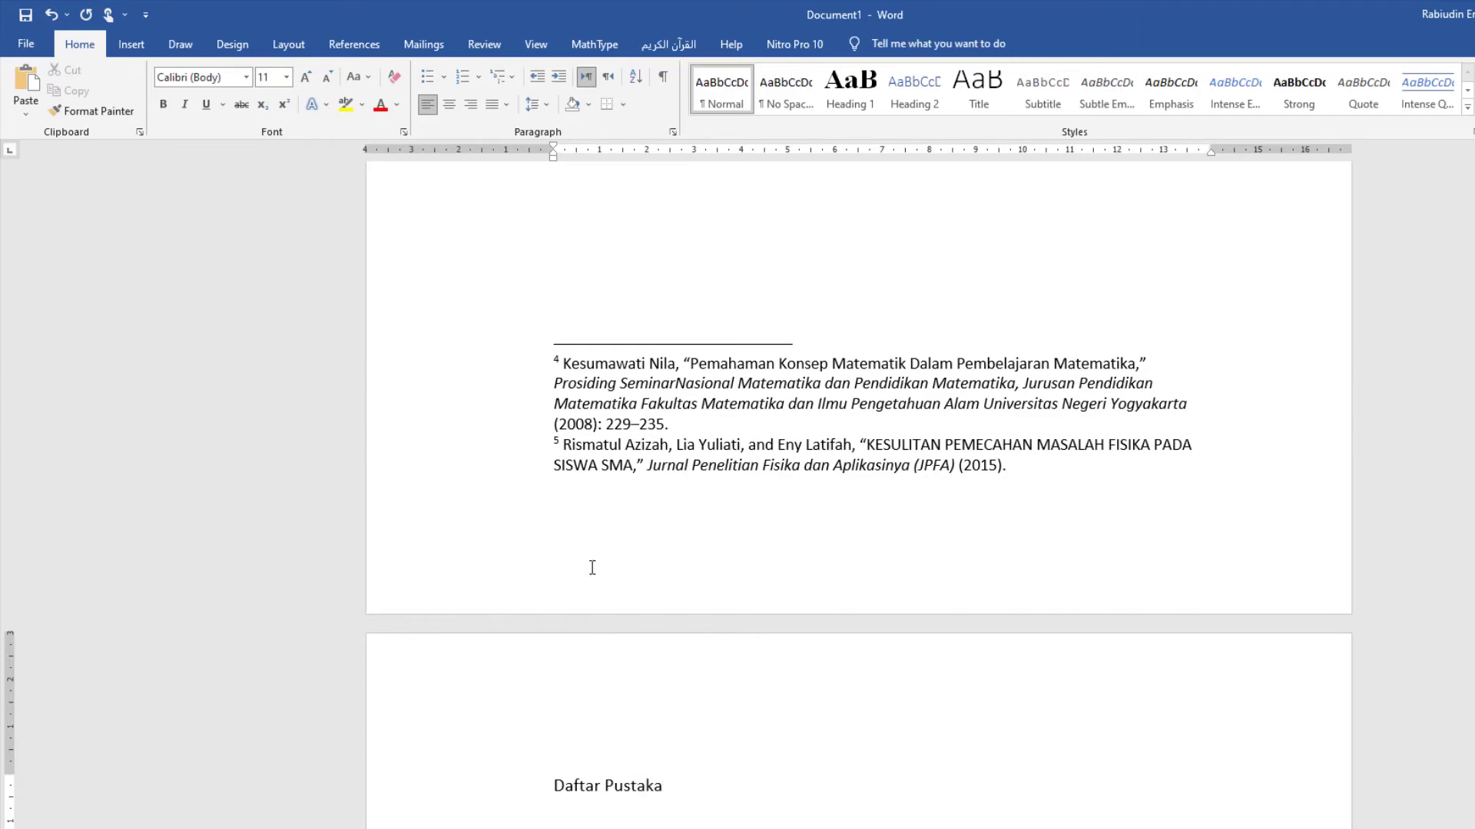
- Insert the Mendeley bibliography of all cited references below the "Daftar Pustaka" heading
{"action": "left_click", "coordinate": [164, 42]}
{"action": "left_click", "coordinate": [133, 48]}
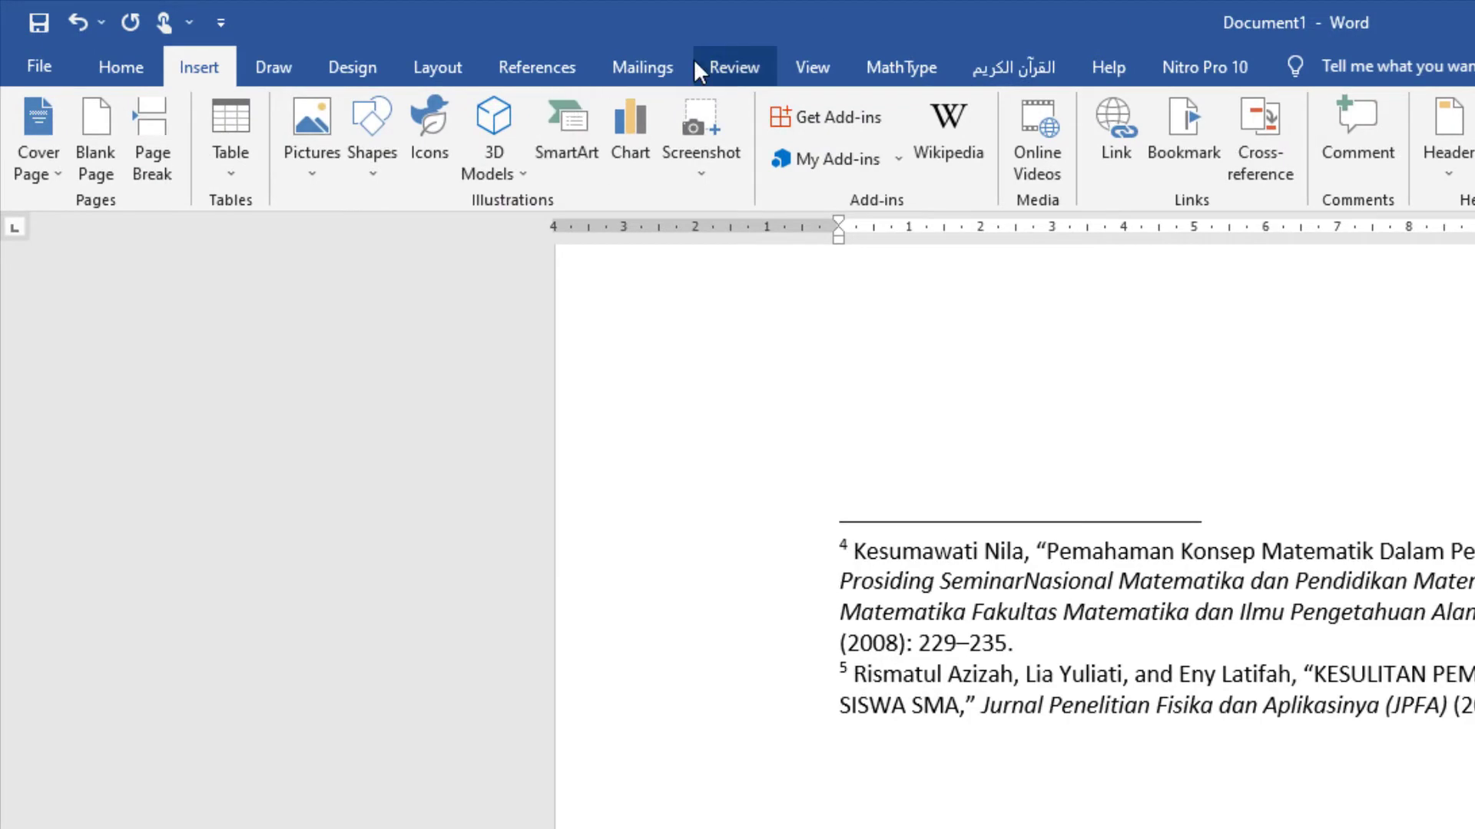
{"action": "left_click", "coordinate": [465, 55]}
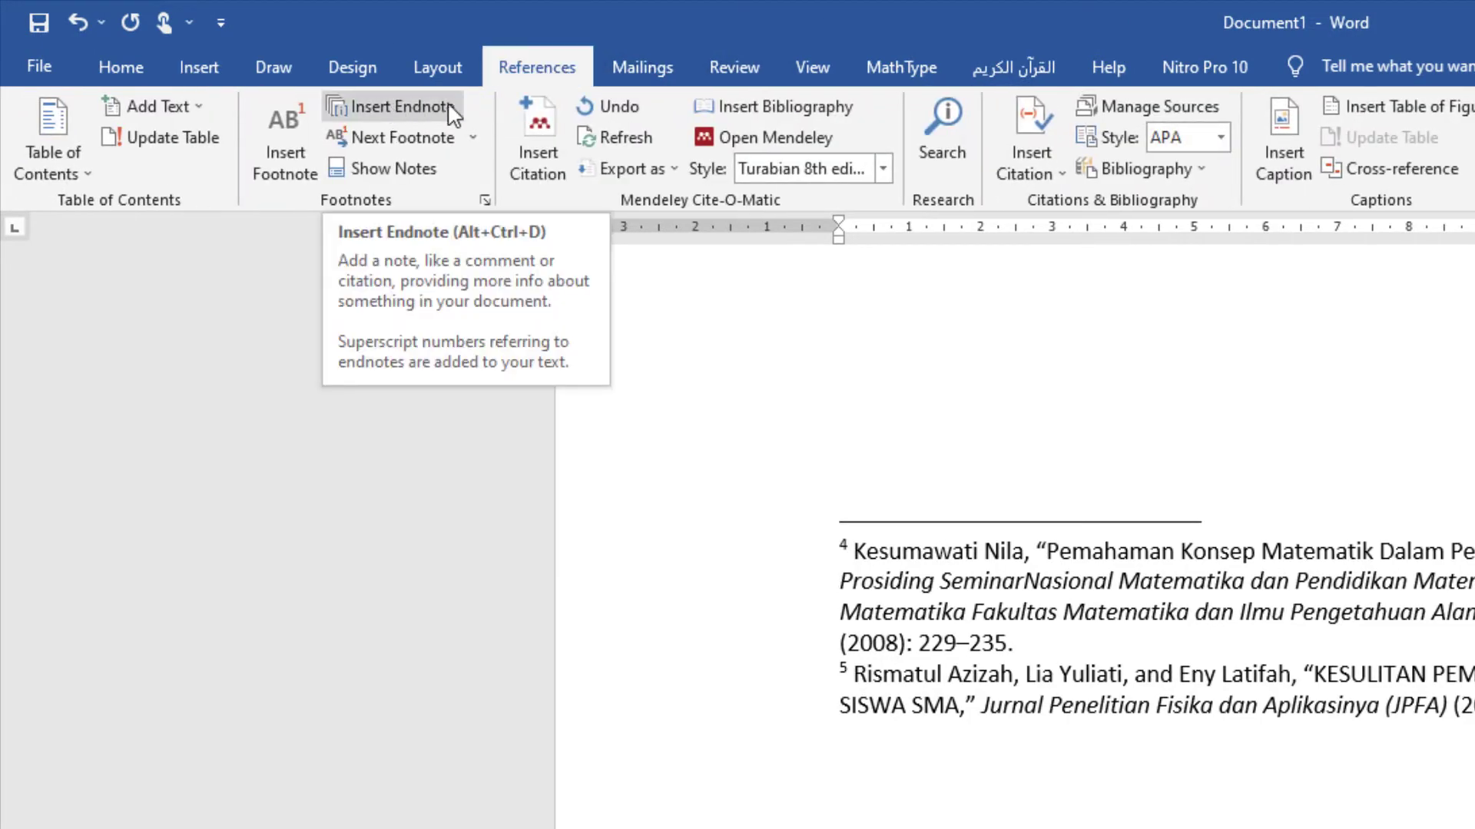
{"action": "left_click", "coordinate": [764, 107]}
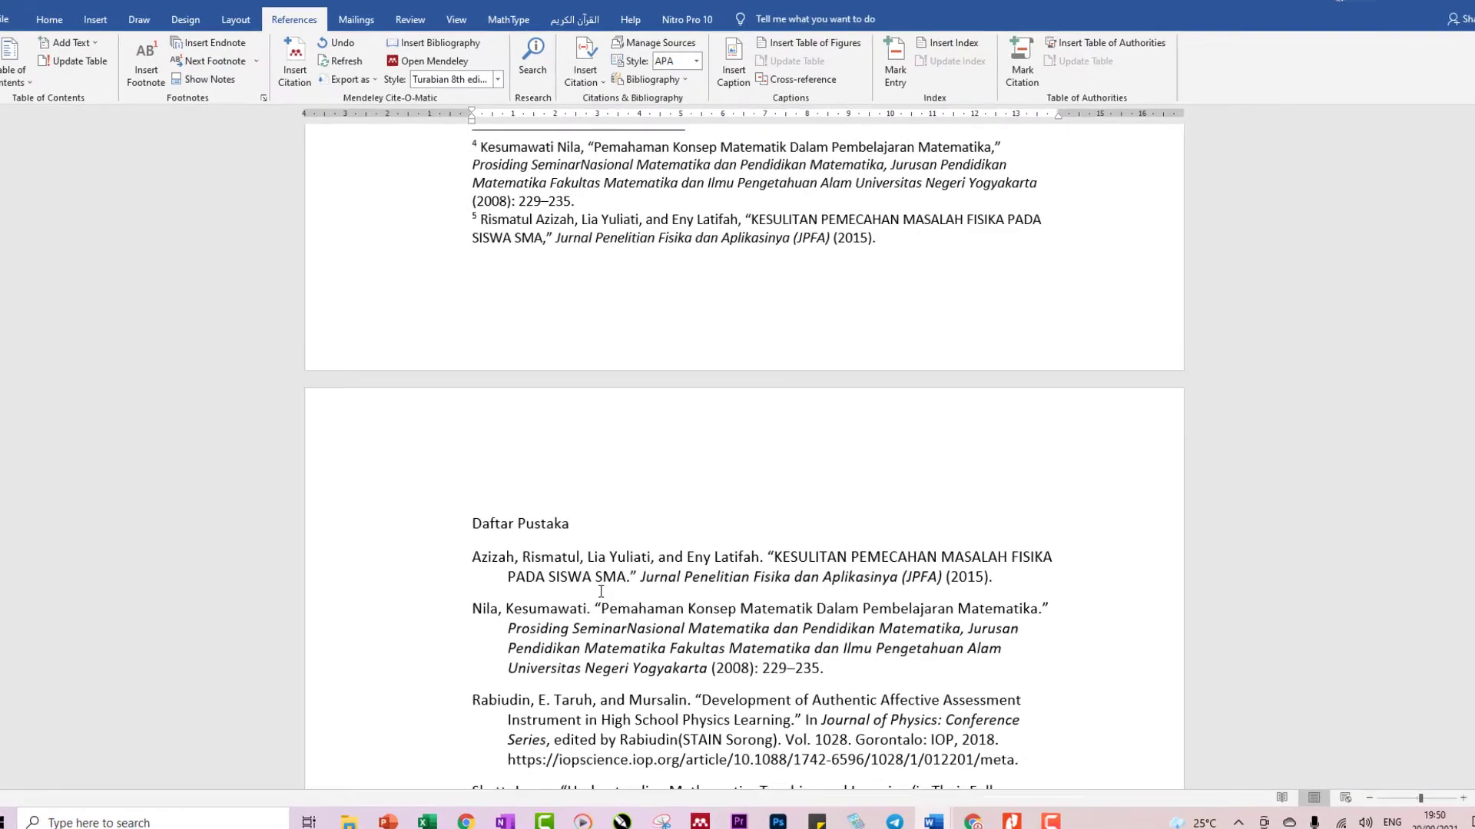
- Review the bibliography entries under "Daftar Pustaka" and compare them with the cited footnotes on the preceding page
{"action": "scroll", "coordinate": [601, 591], "scroll_direction": "down", "scroll_amount": 3}
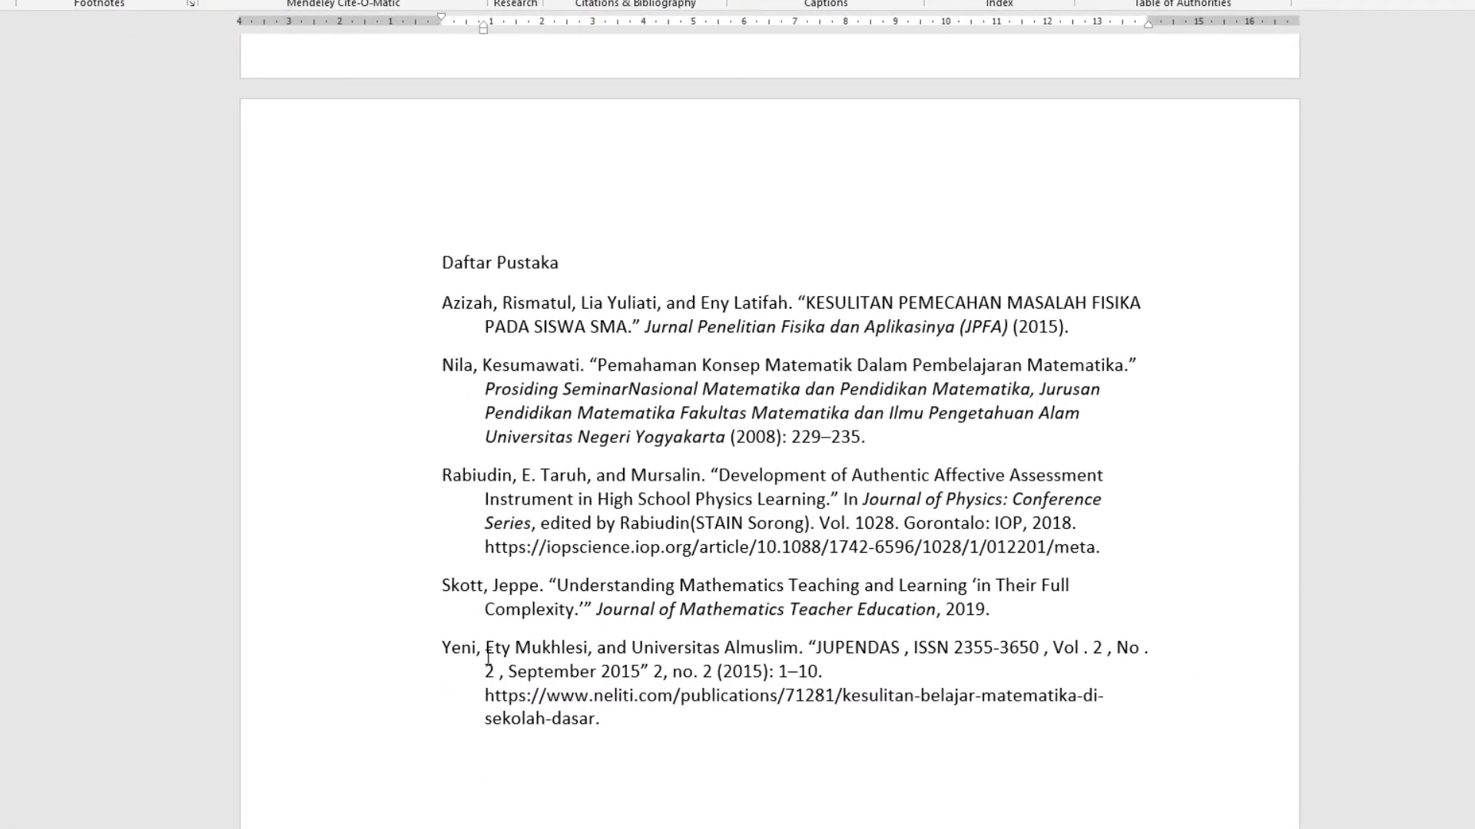
{"action": "left_click", "coordinate": [542, 650]}
{"action": "left_click", "coordinate": [547, 498]}
{"action": "scroll", "coordinate": [550, 496], "scroll_direction": "up", "scroll_amount": 3}
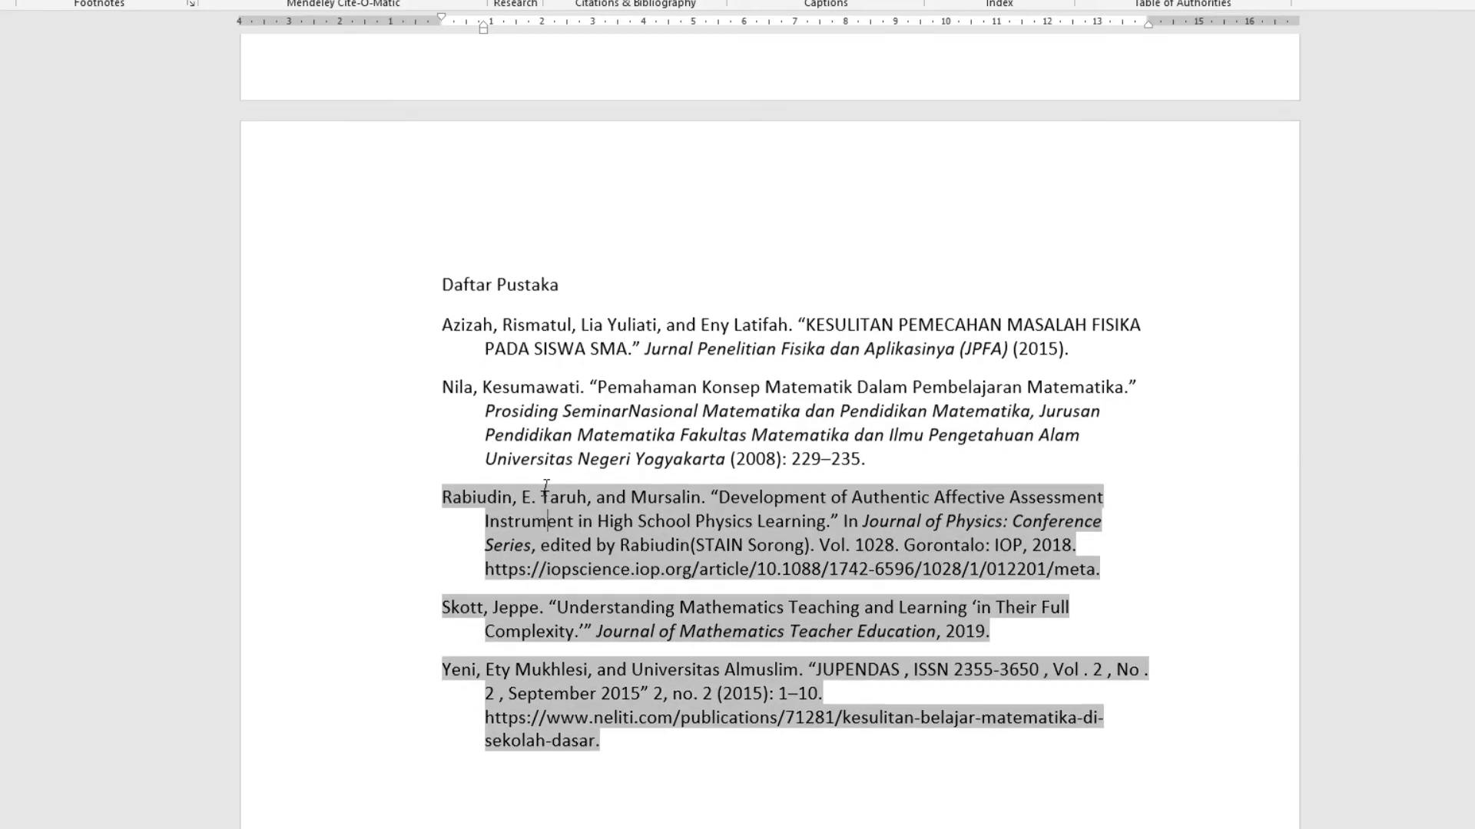
{"action": "scroll", "coordinate": [550, 496], "scroll_direction": "up", "scroll_amount": 6}
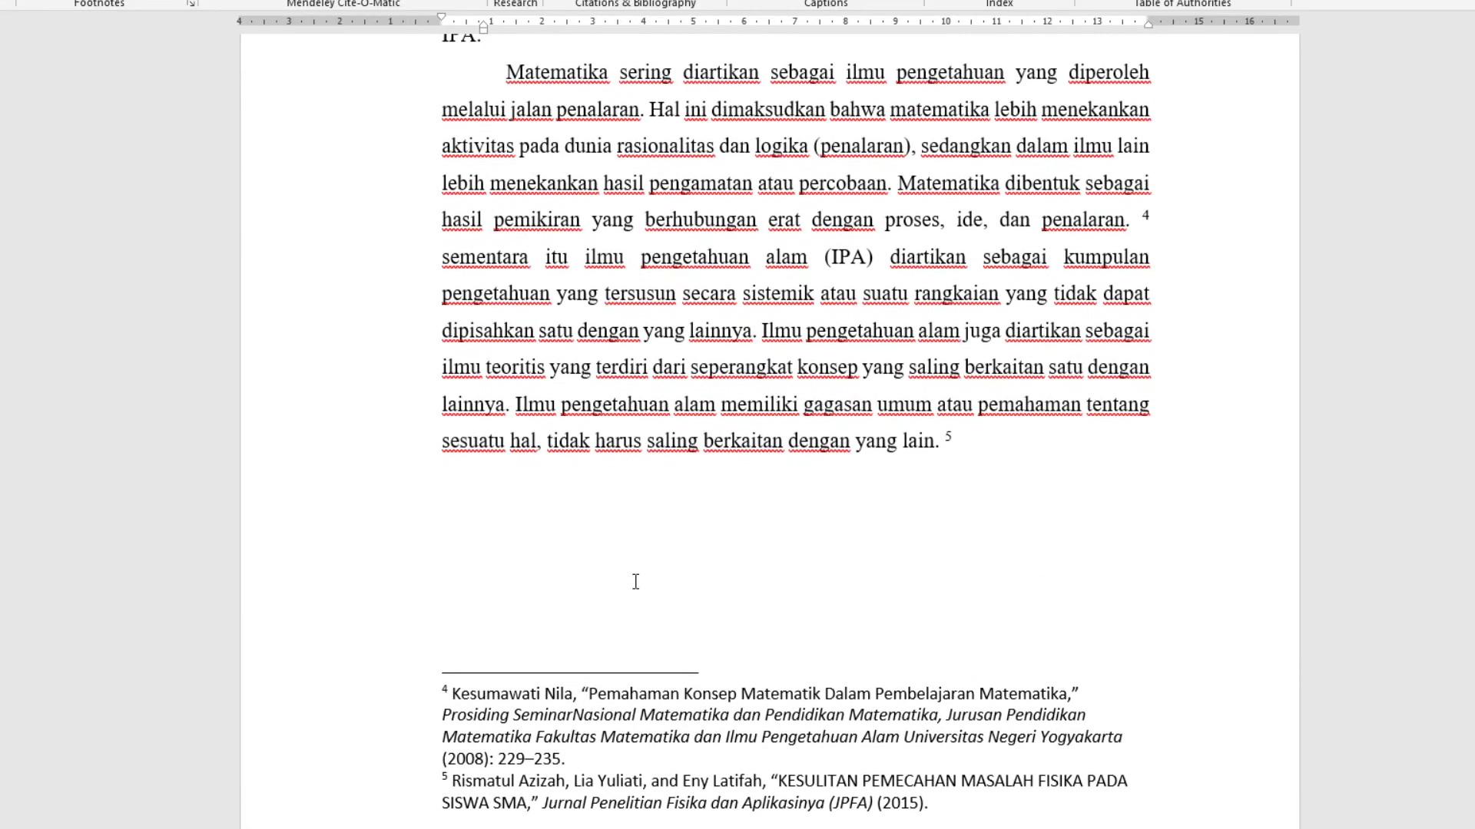
{"action": "scroll", "coordinate": [636, 581], "scroll_direction": "down", "scroll_amount": 6}
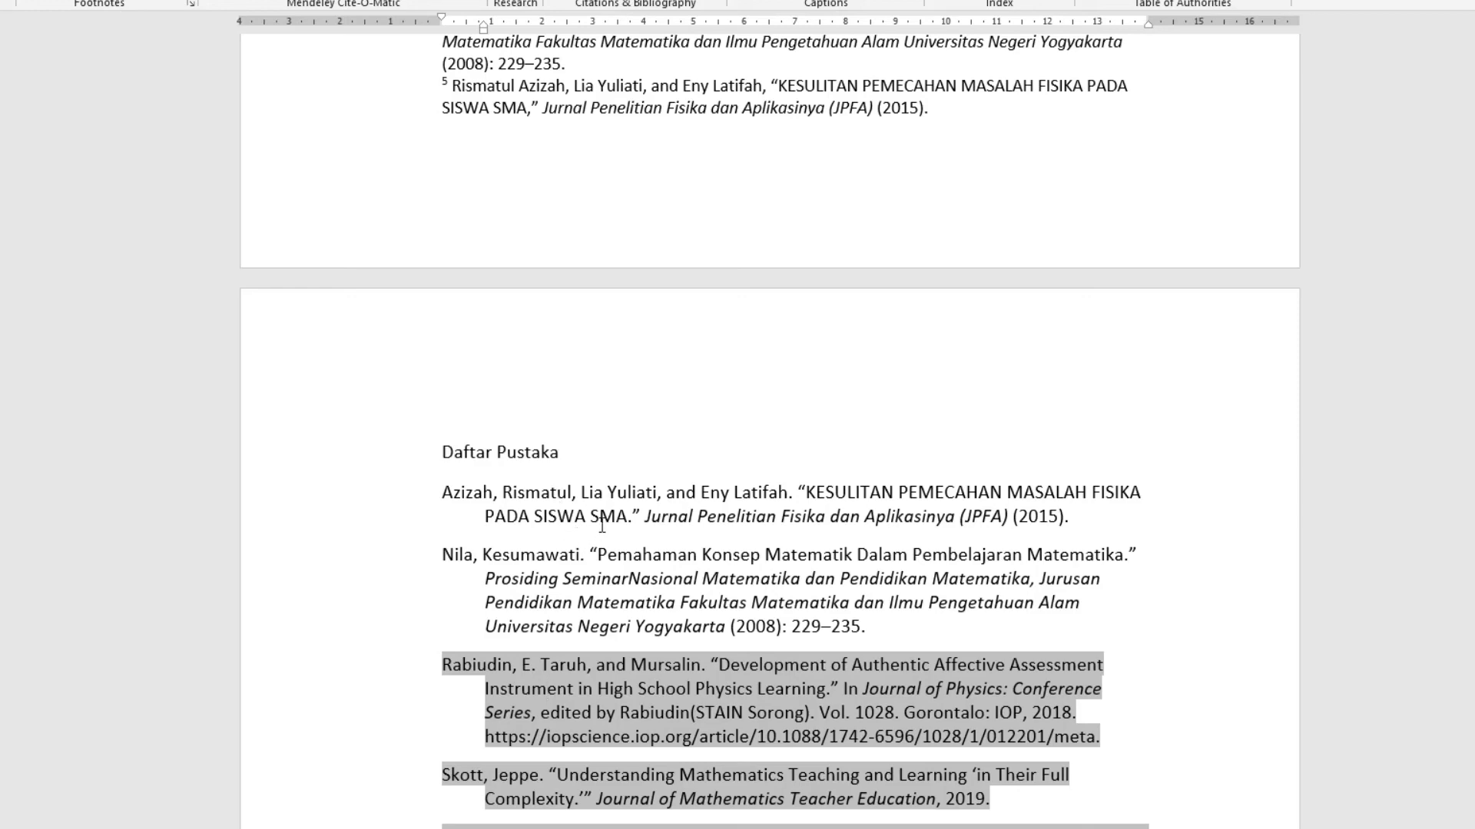
{"action": "scroll", "coordinate": [603, 530], "scroll_direction": "down", "scroll_amount": 6}
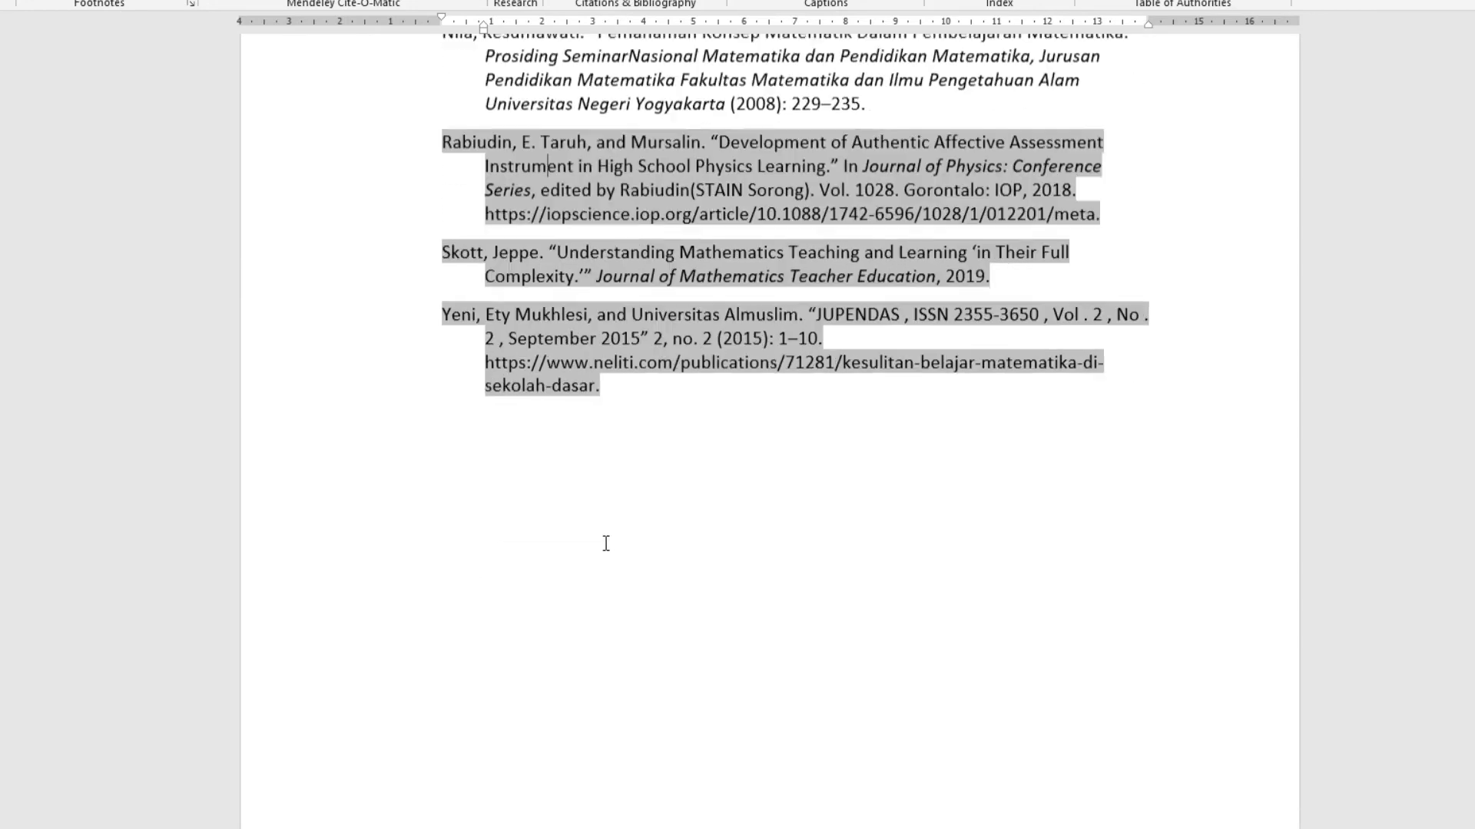